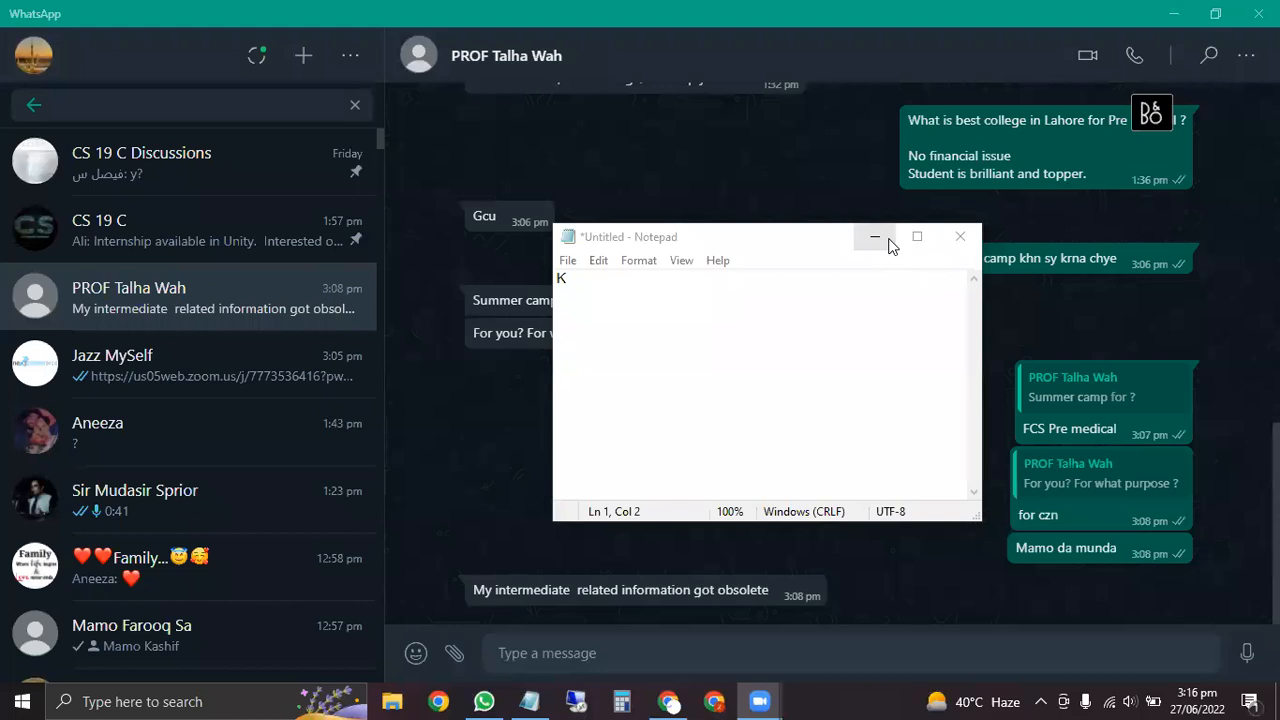
Step: Minimize the Notepad and WhatsApp windows and bring up the Etsy home page in the browser
left_click(890, 245)
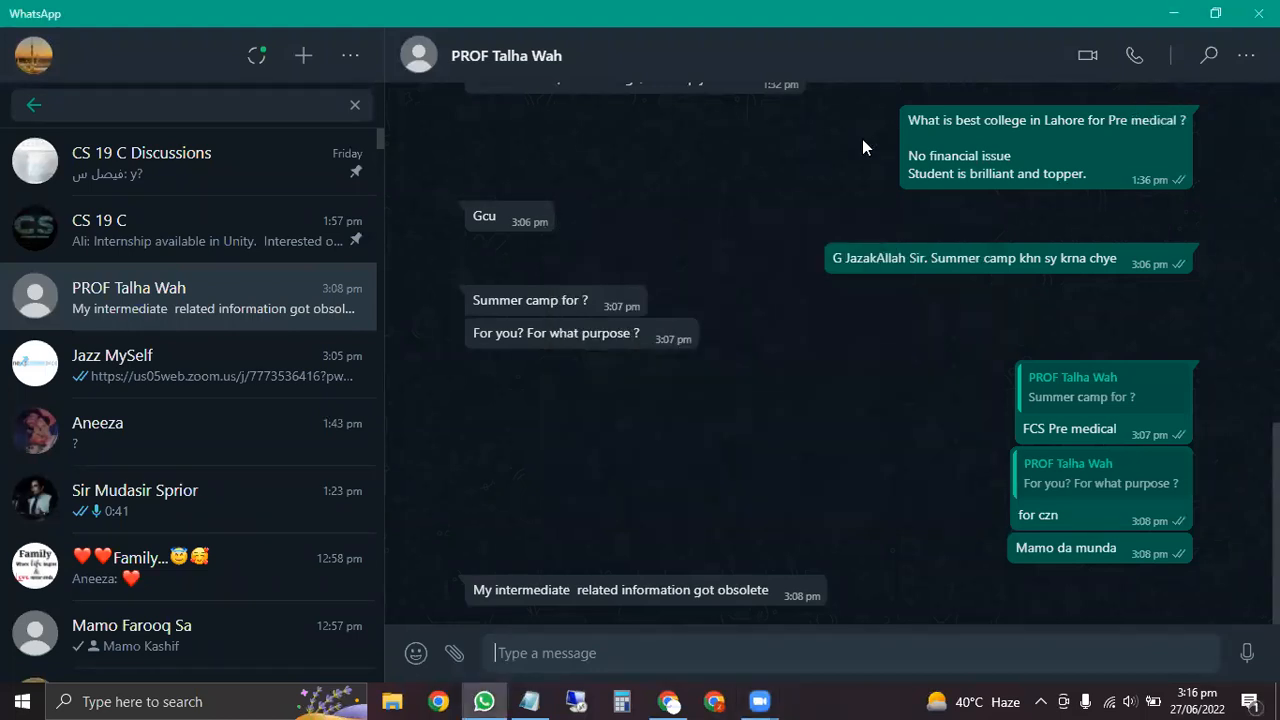
left_click(1178, 12)
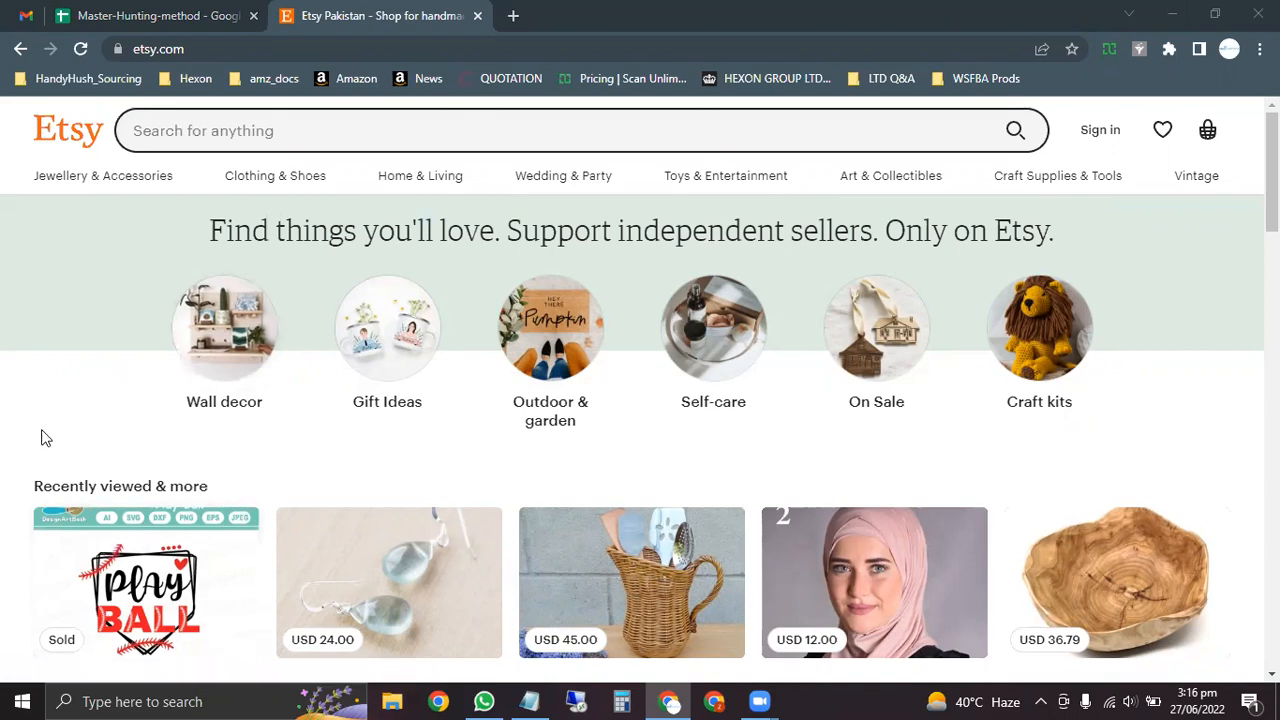
scroll(43, 434, "down", 3)
scroll(40, 386, "up", 3)
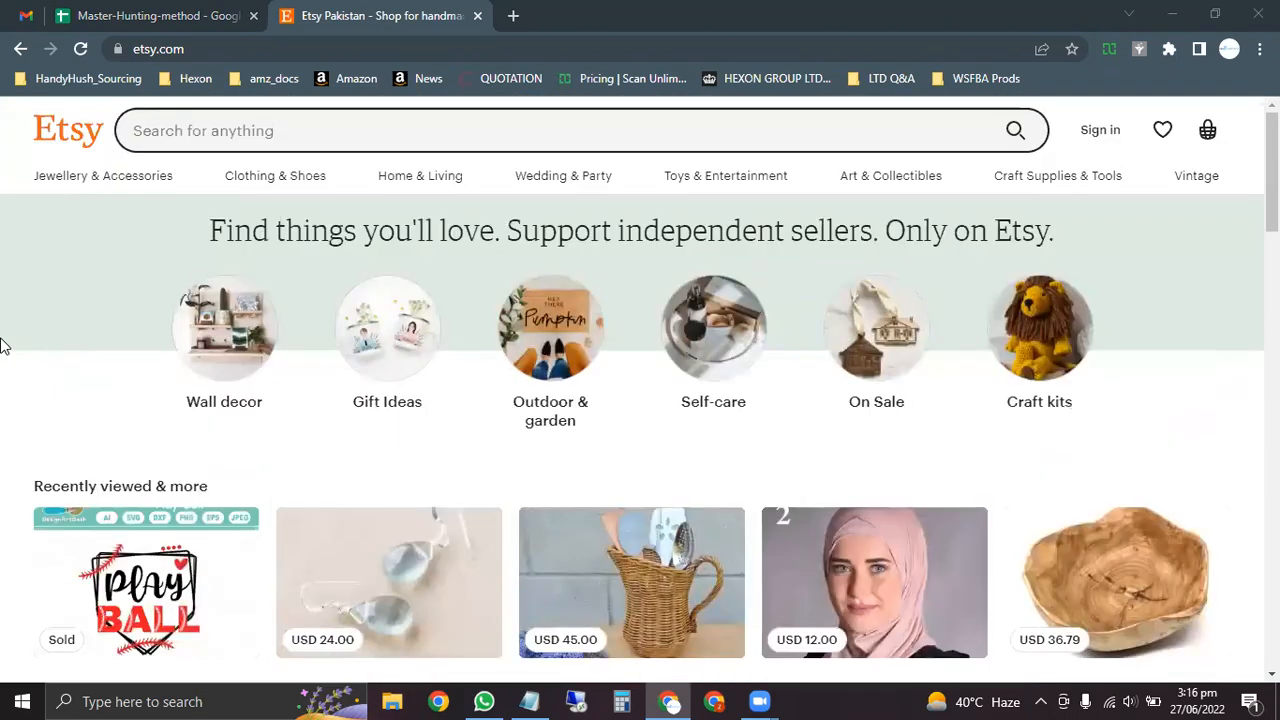
scroll(3, 343, "down", 1)
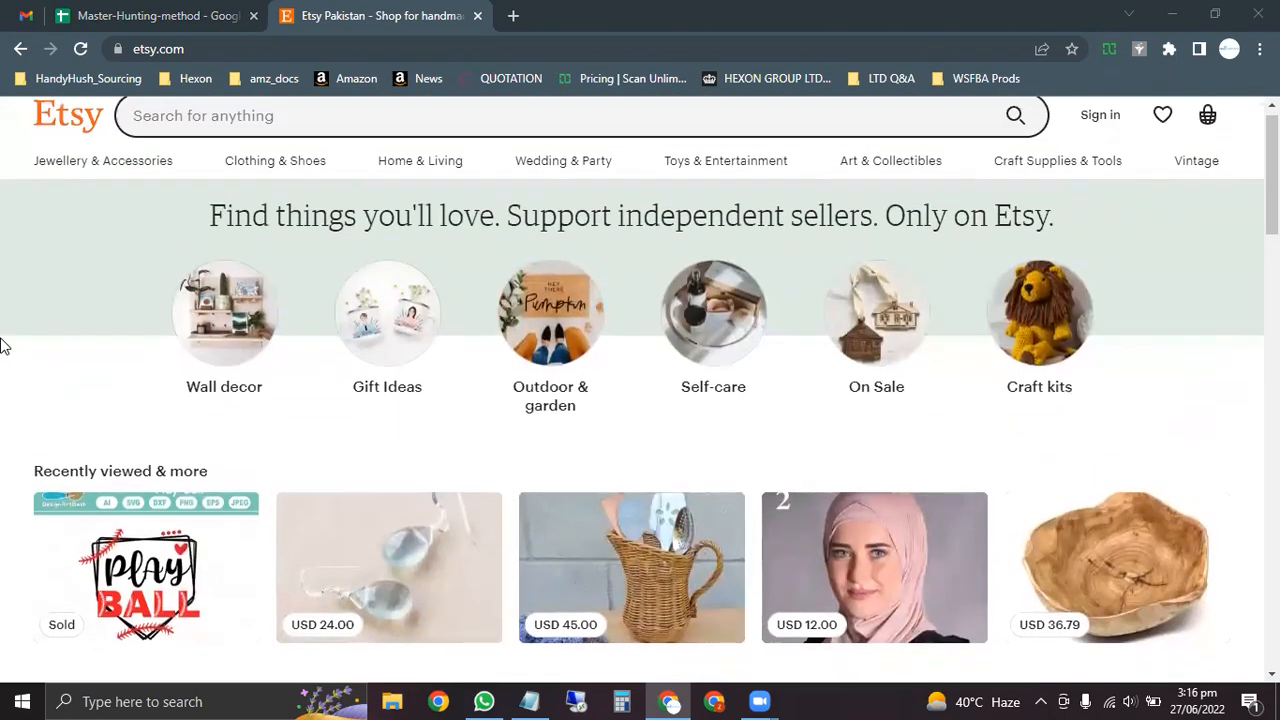
Step: Look at the Master-Hunting-method spreadsheet's keyword columns and return to the Etsy search
left_click(129, 13)
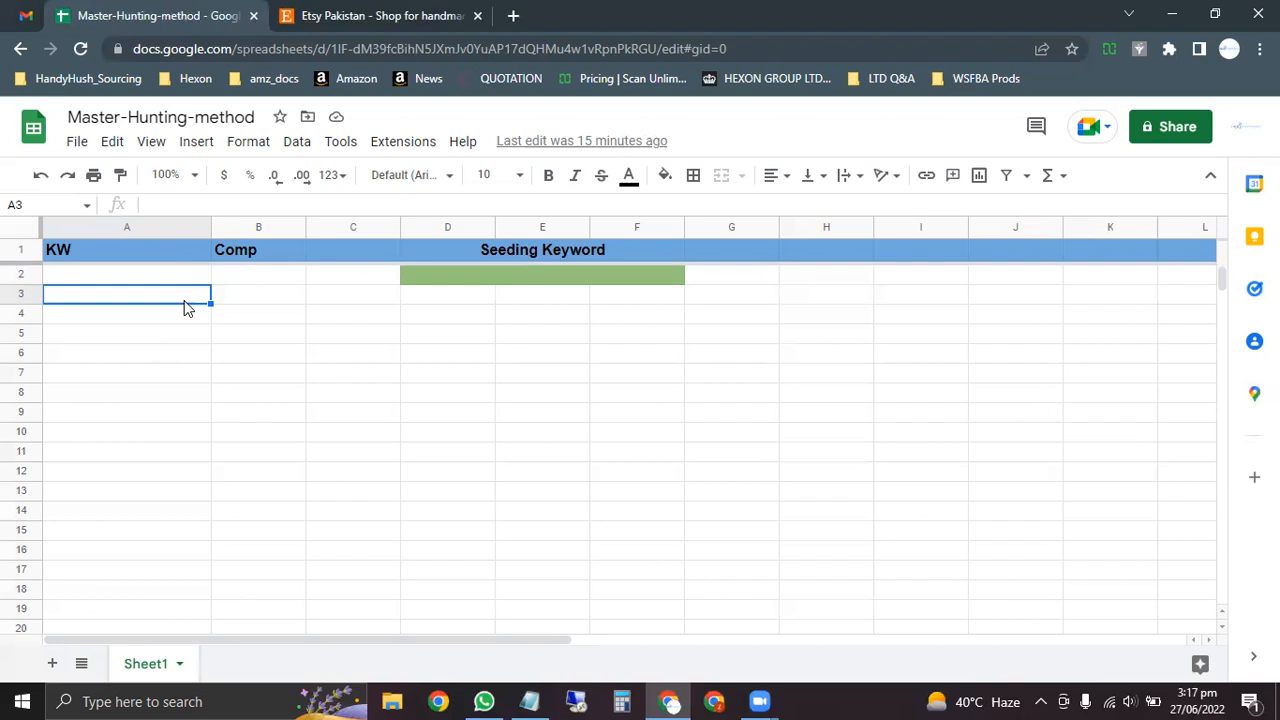
left_click(383, 12)
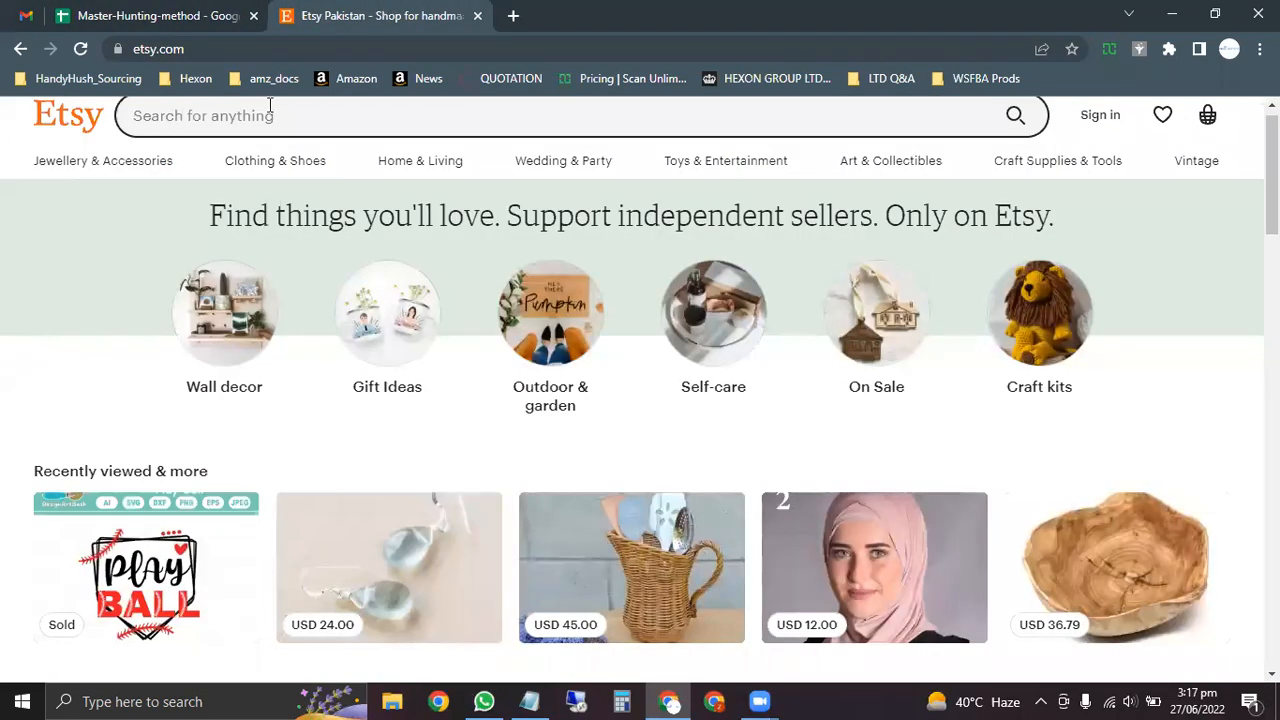
left_click(186, 134)
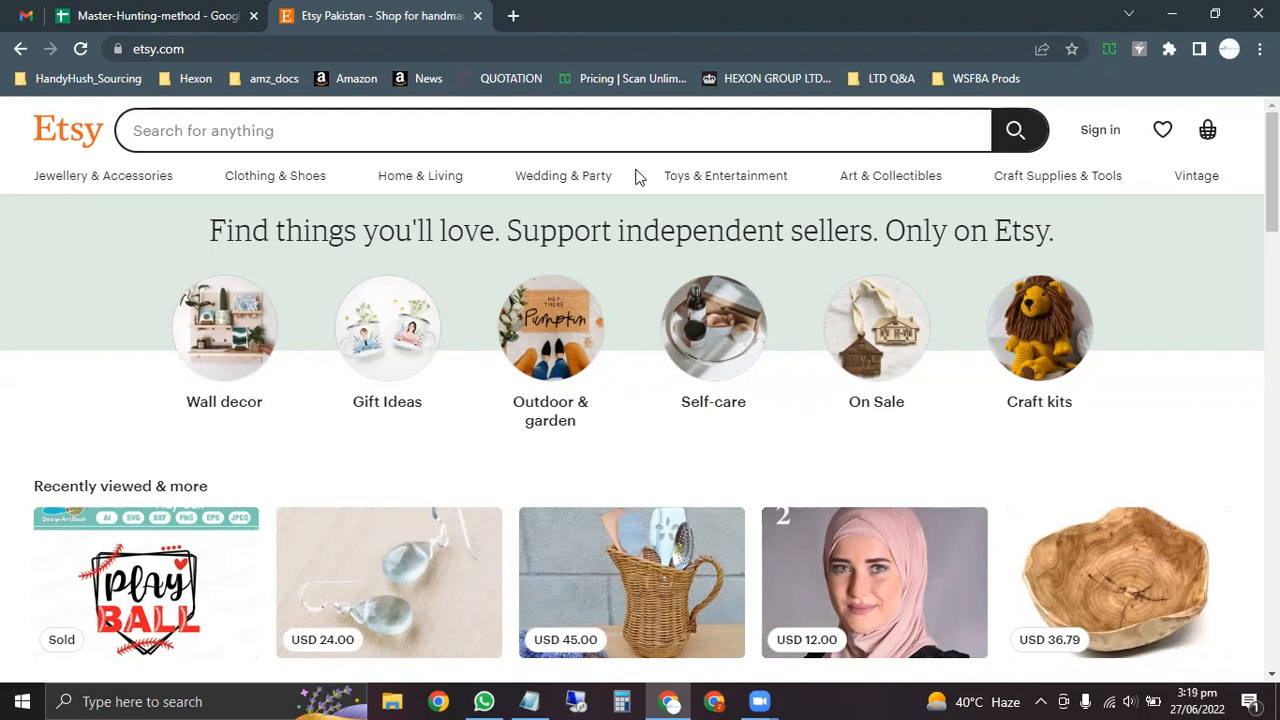
Step: Browse the listings in Etsy's Vintage category and go back to the home page
left_click(1195, 186)
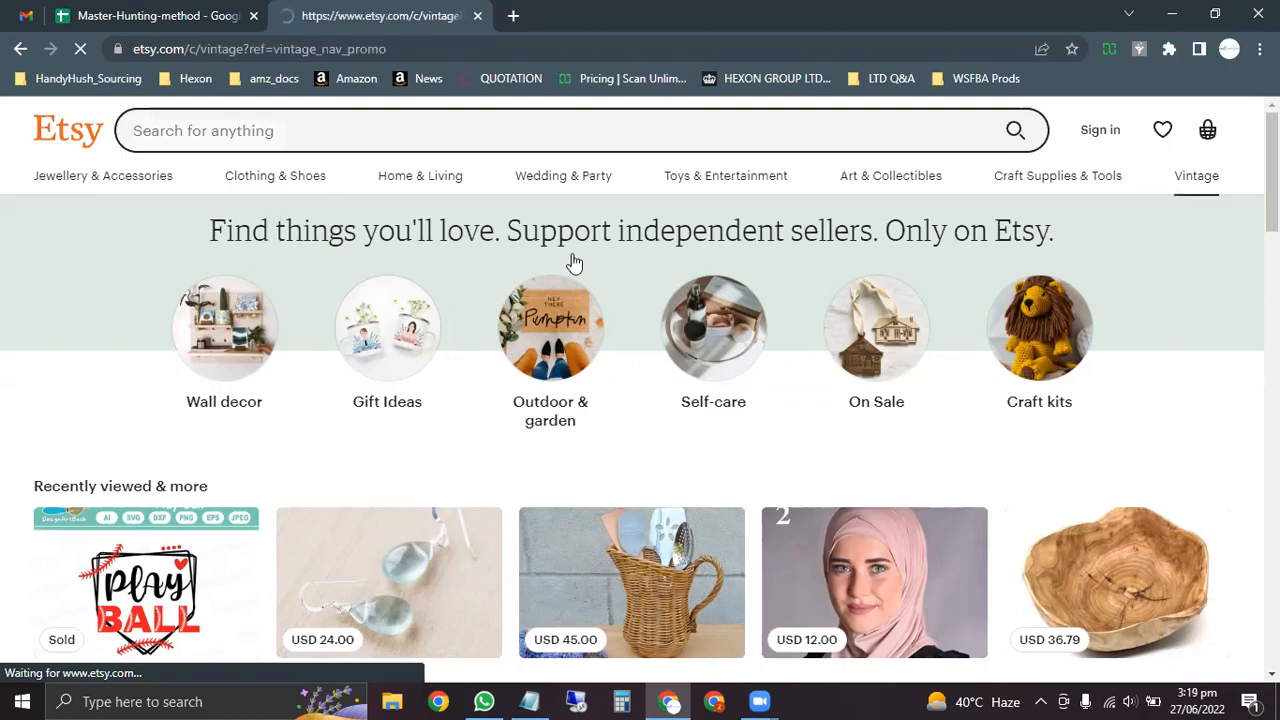
scroll(307, 432, "down", 4)
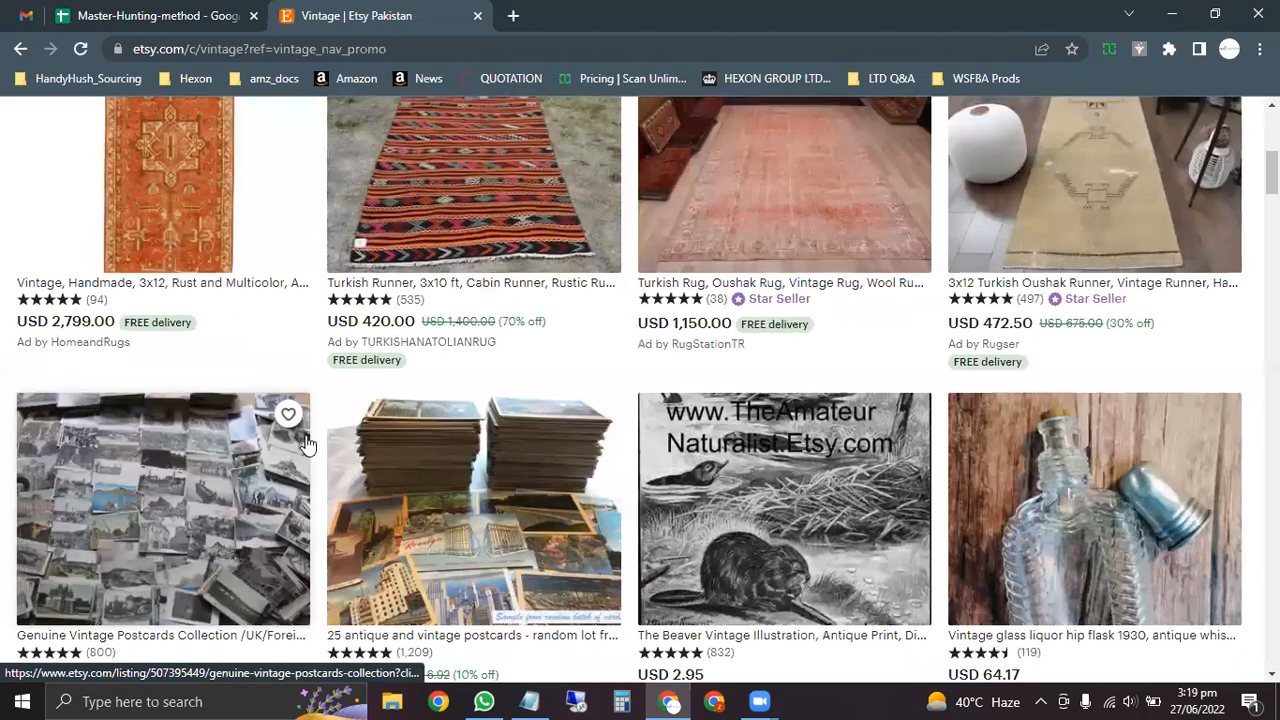
scroll(307, 444, "up", 2)
scroll(307, 444, "up", 2)
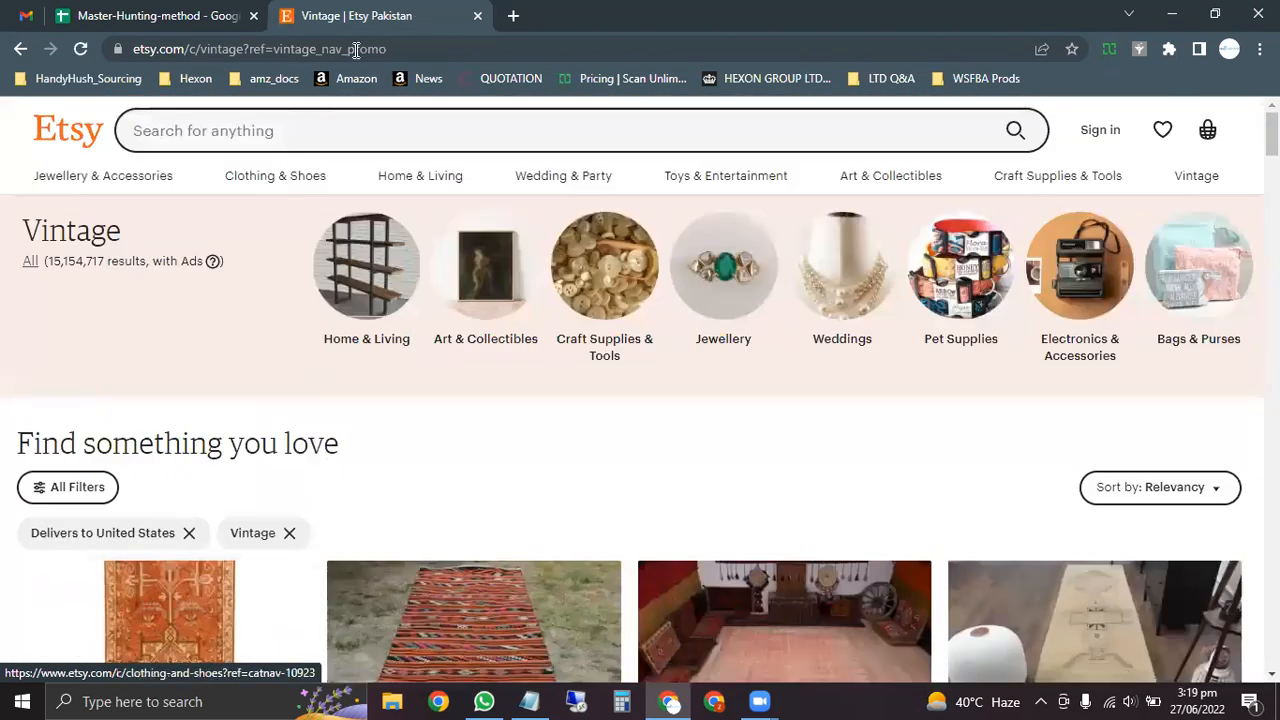
left_click(19, 50)
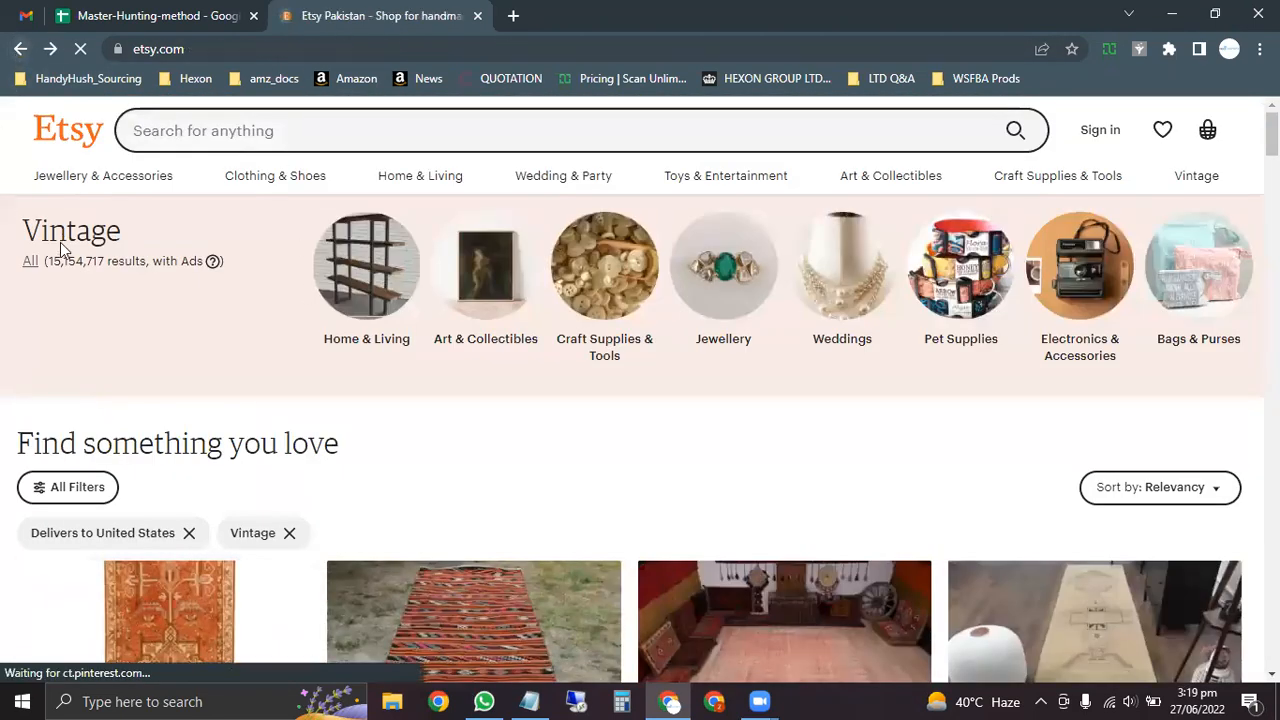
Step: Enter "vintage" as the Etsy search term and copy it without running the search
left_click(209, 138)
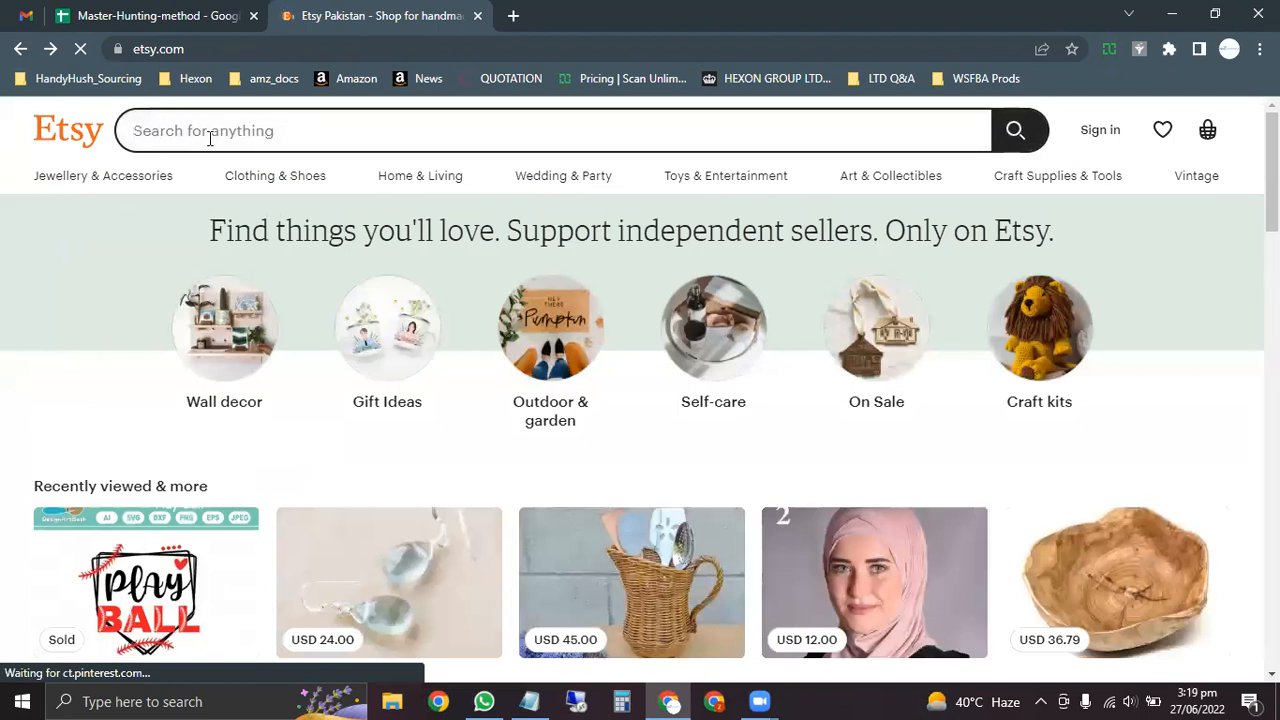
type("vintage")
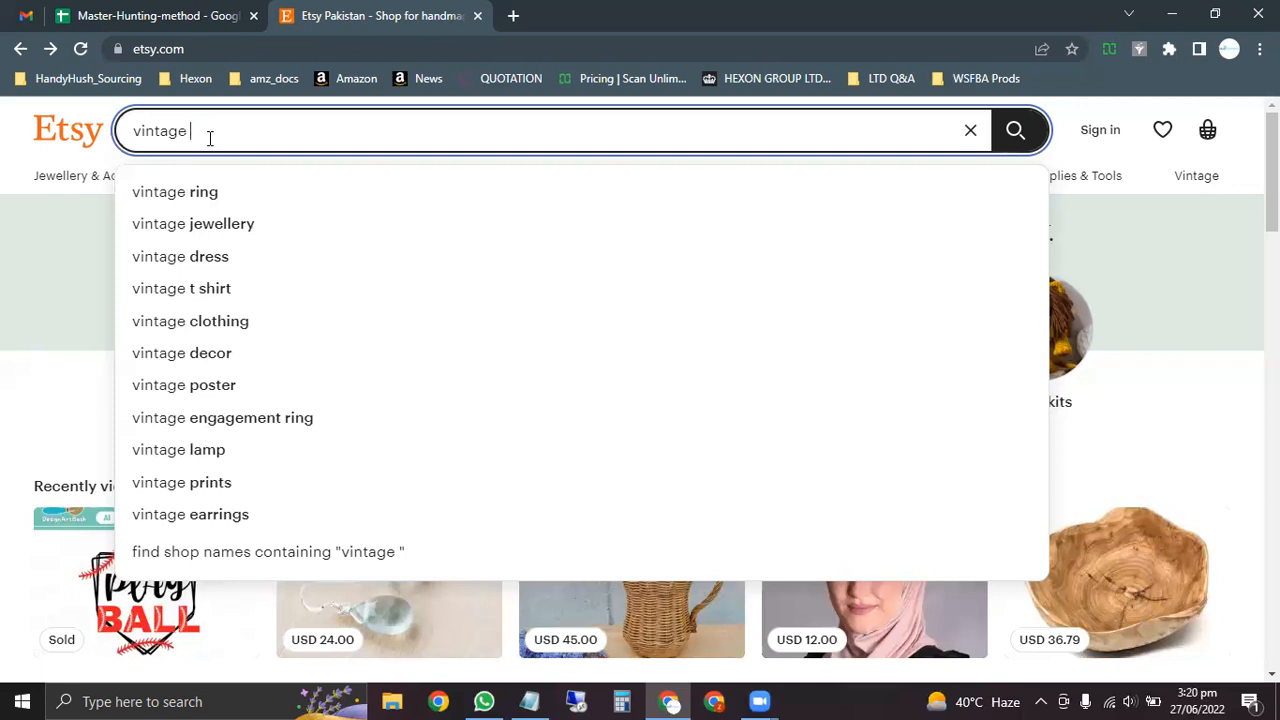
key("ctrl+a")
key("ctrl+c")
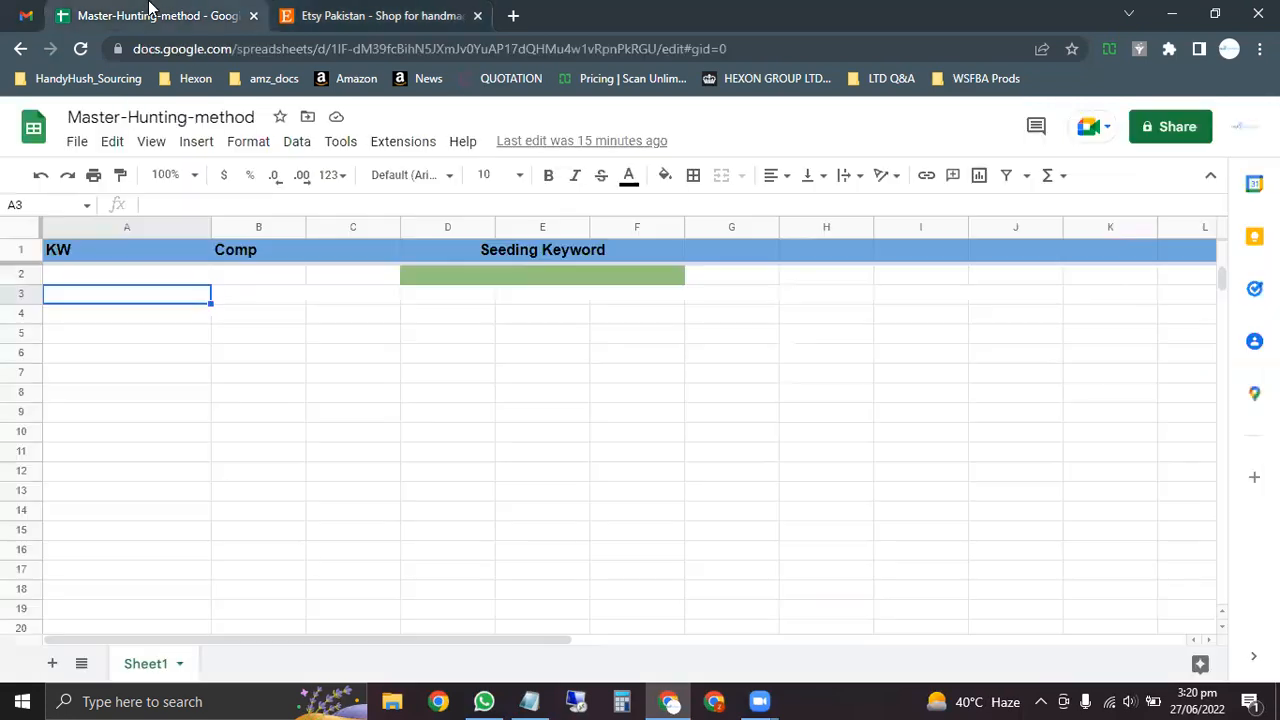
Step: Paste the copied keyword into the green Seeding Keyword cell of the Master-Hunting-method sheet and centre it horizontally
left_click(160, 15)
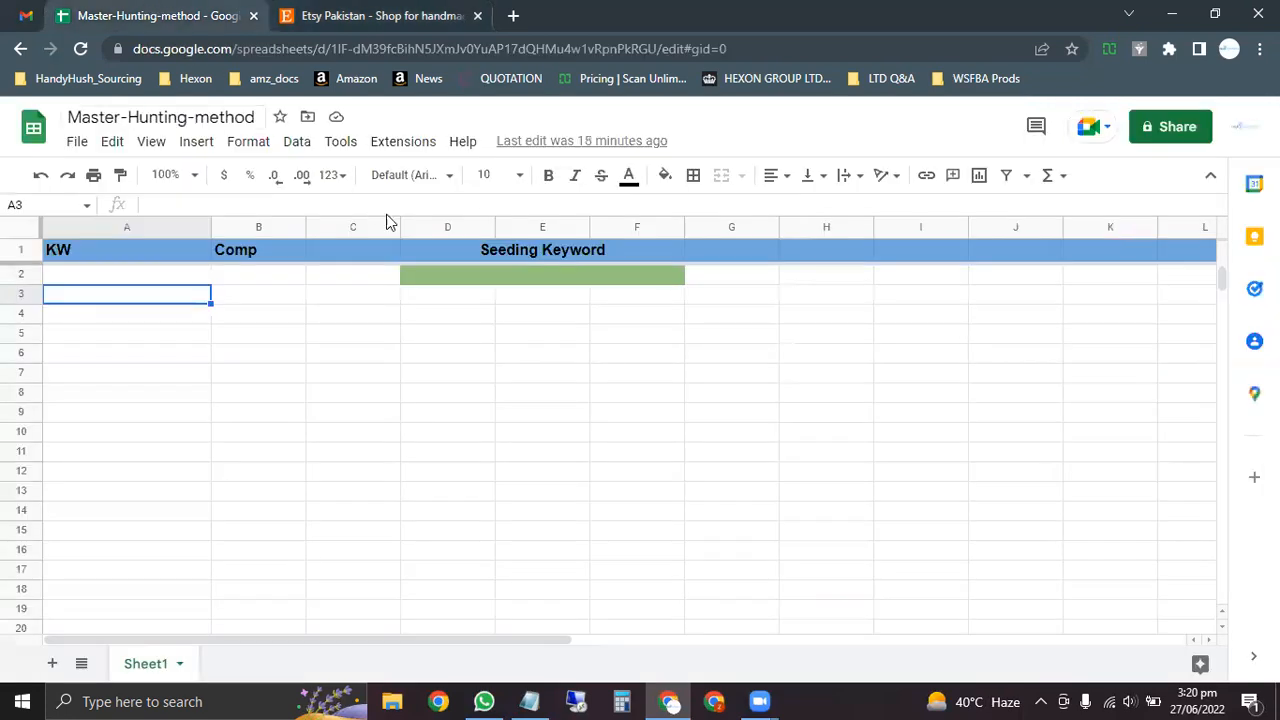
left_click(508, 278)
key("ctrl+v")
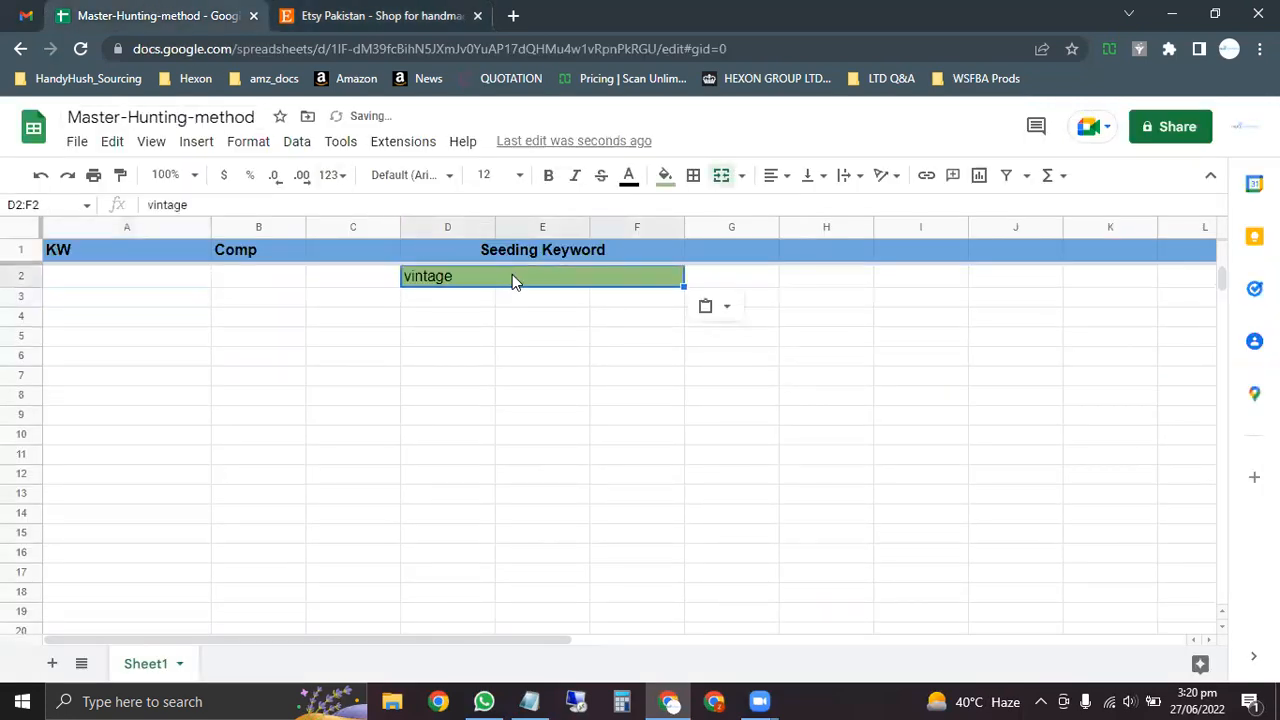
left_click(808, 175)
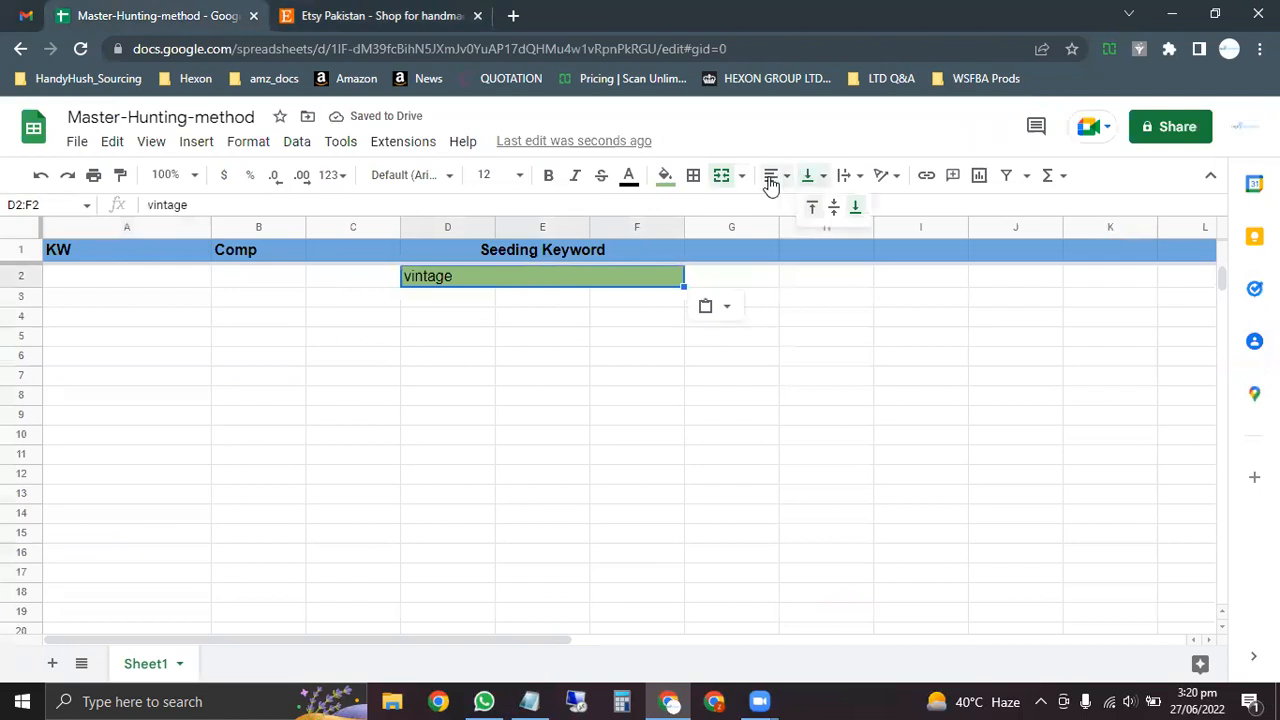
left_click(771, 176)
left_click(790, 208)
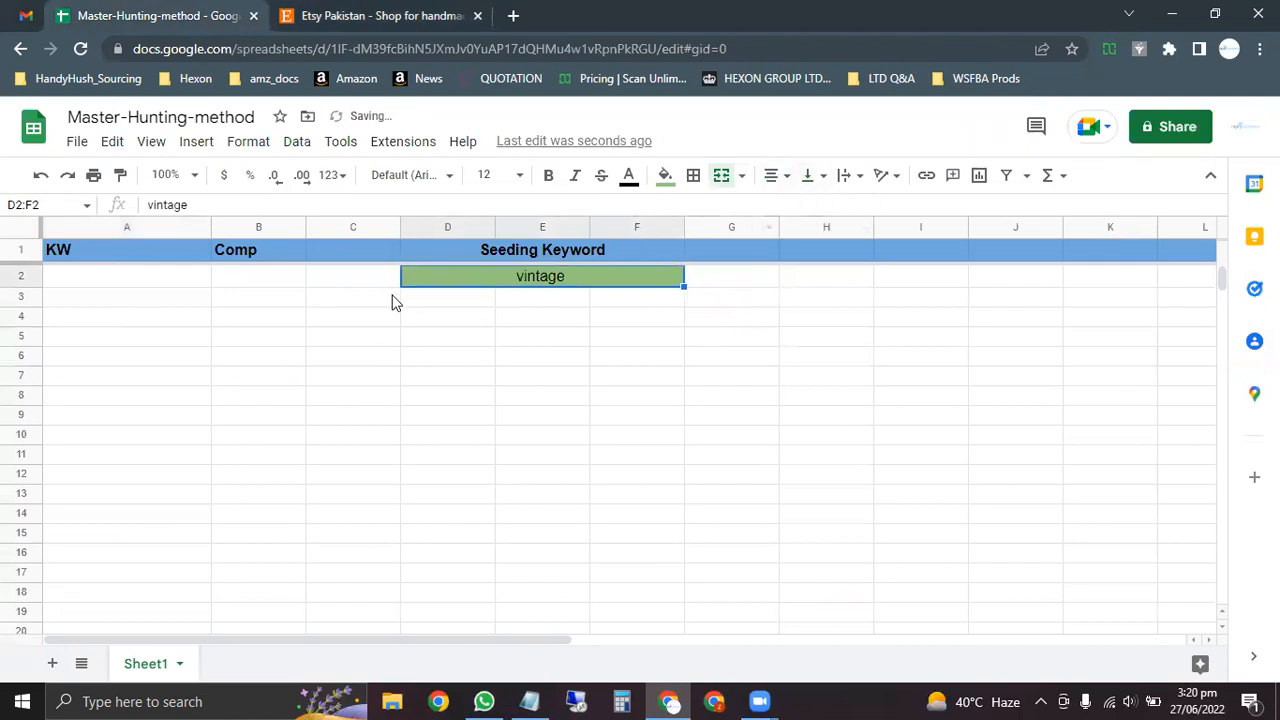
Step: Select cell A3 under KW, return to Etsy and extend the search term to "vintage a" for keyword suggestions
left_click(136, 298)
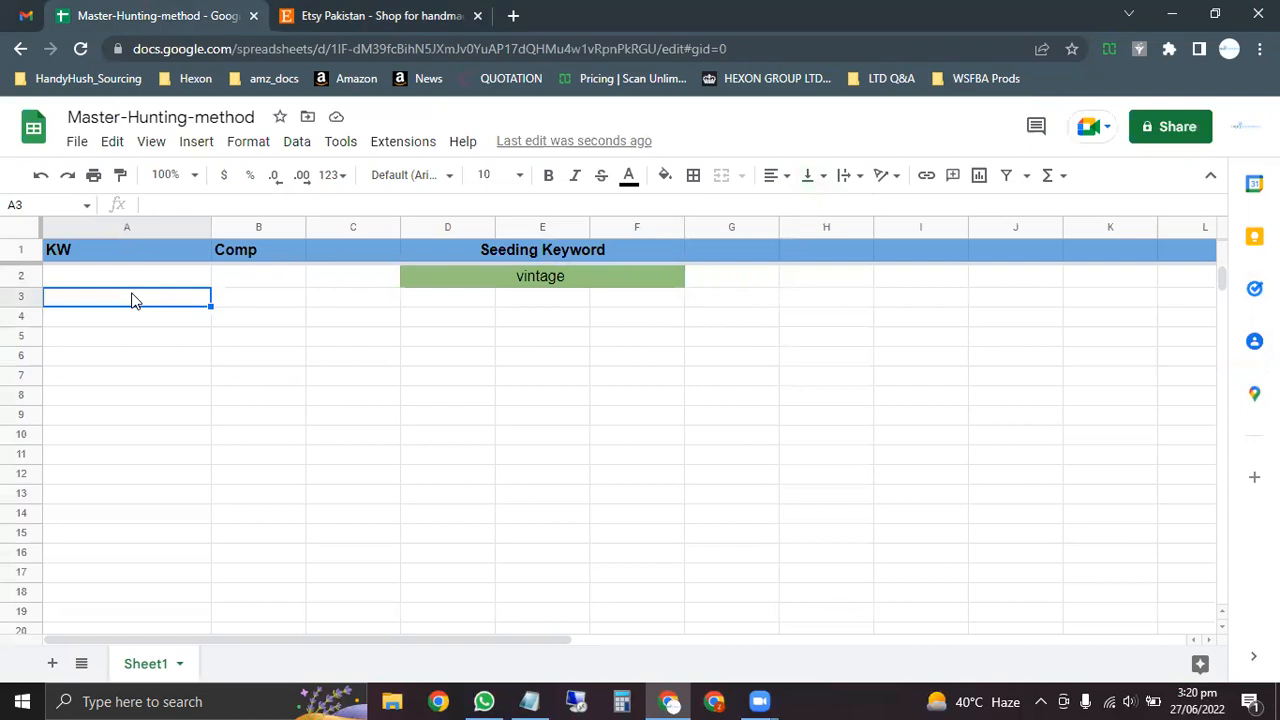
left_click(309, 22)
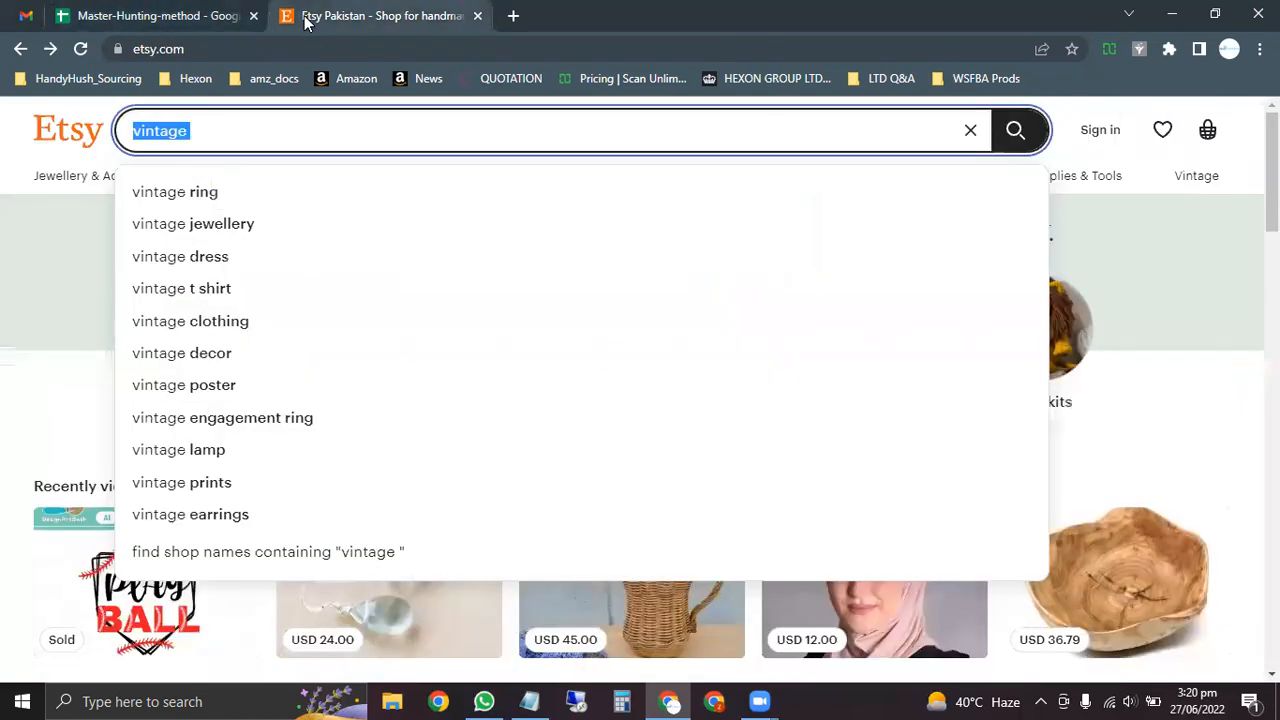
left_click(260, 125)
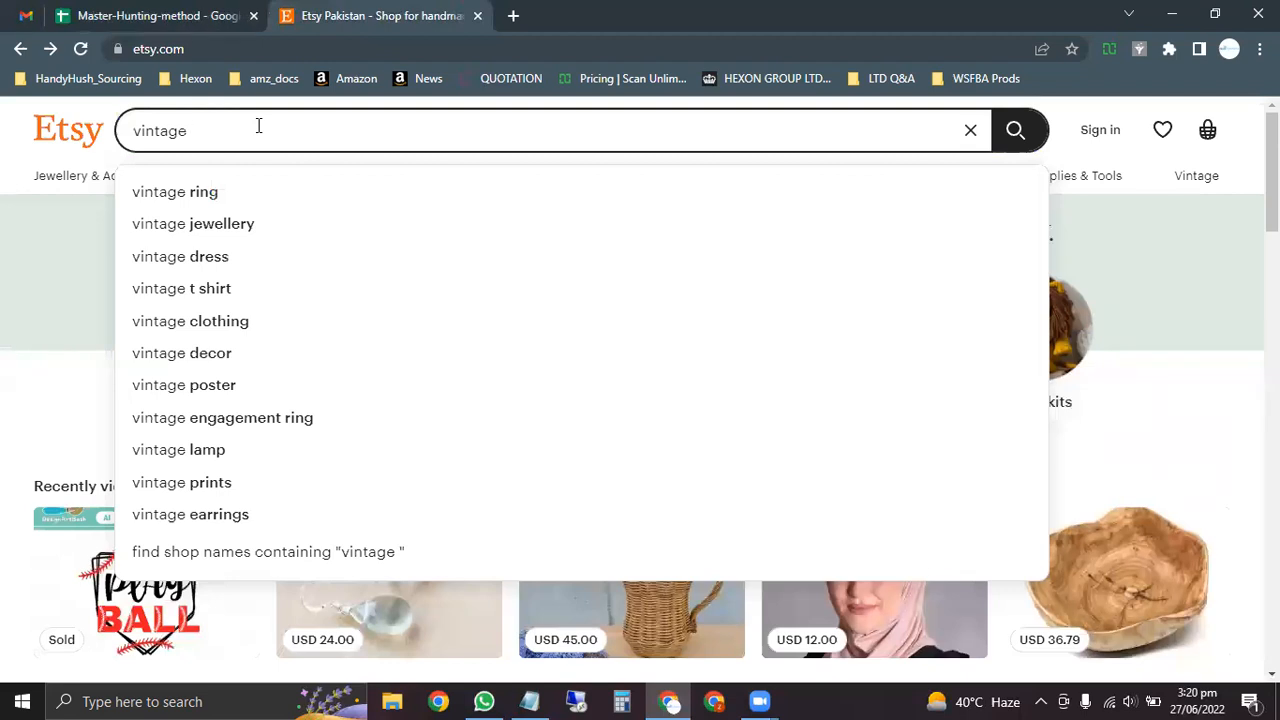
left_click(66, 231)
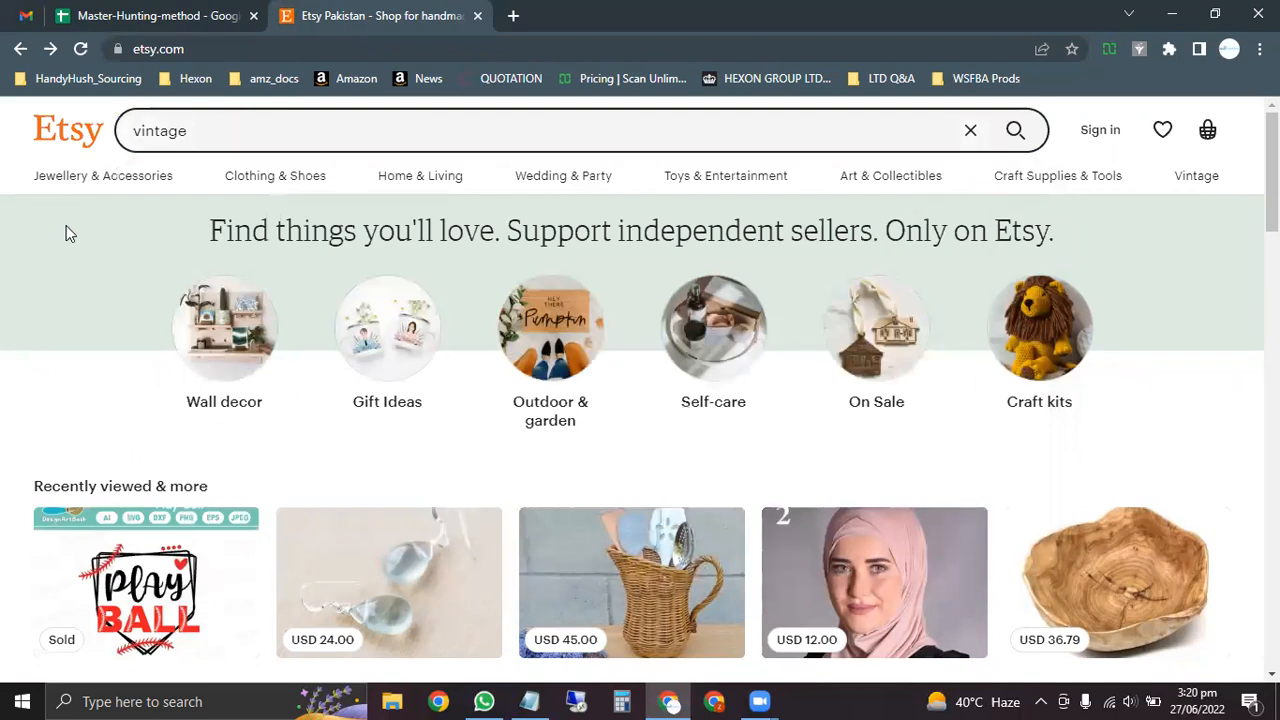
mouse_move(66, 180)
mouse_move(1066, 190)
left_click(204, 127)
type("a")
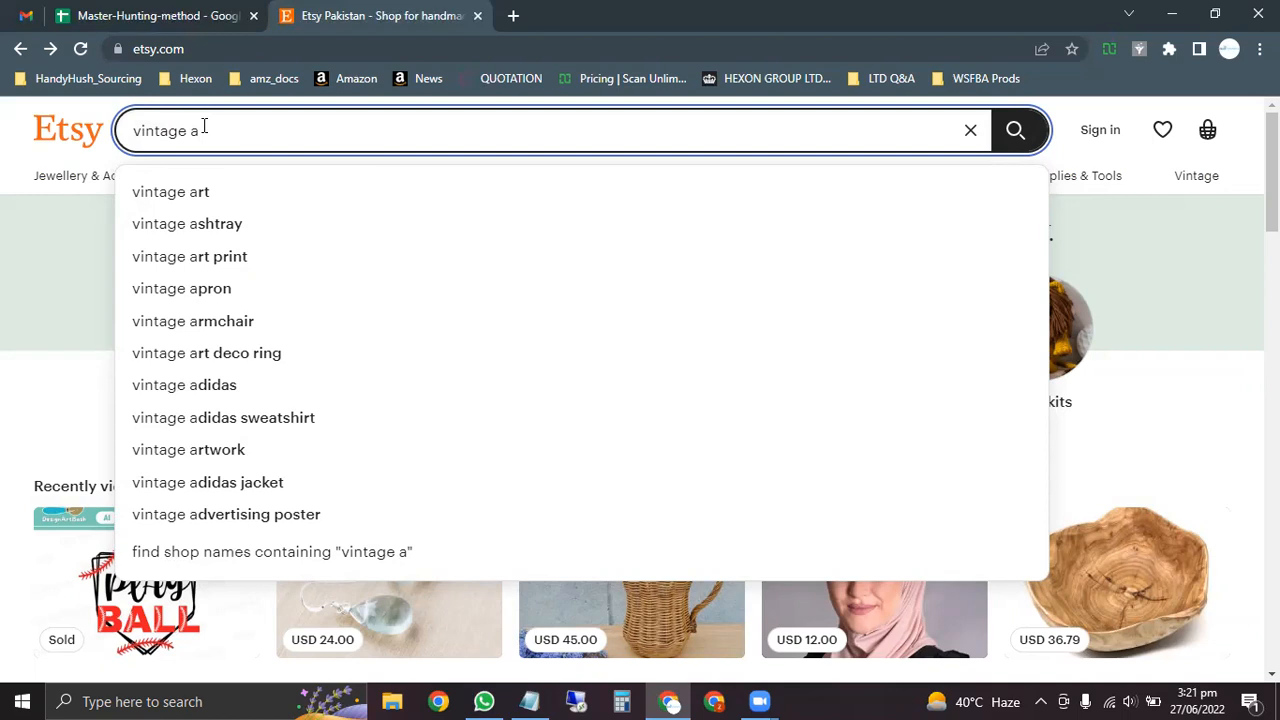
Step: Search Etsy for the suggested keyword "vintage art" and examine its result count and listings
left_click(178, 193)
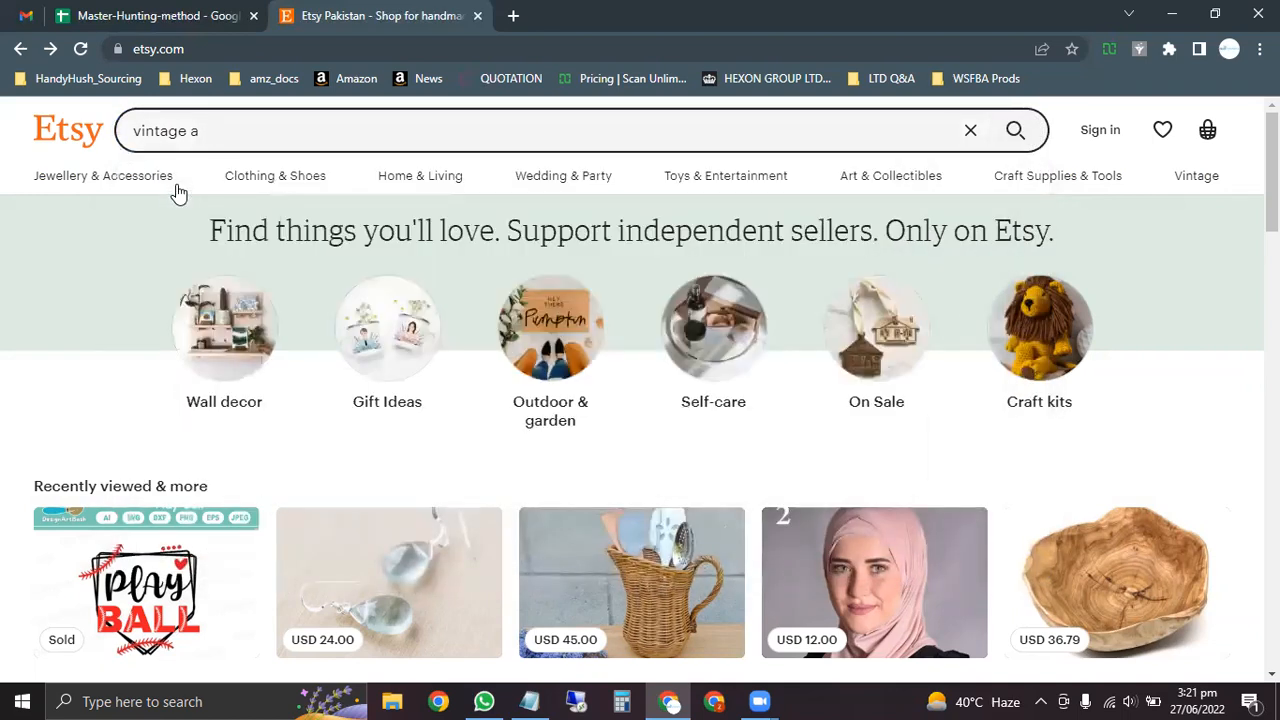
left_click(226, 130)
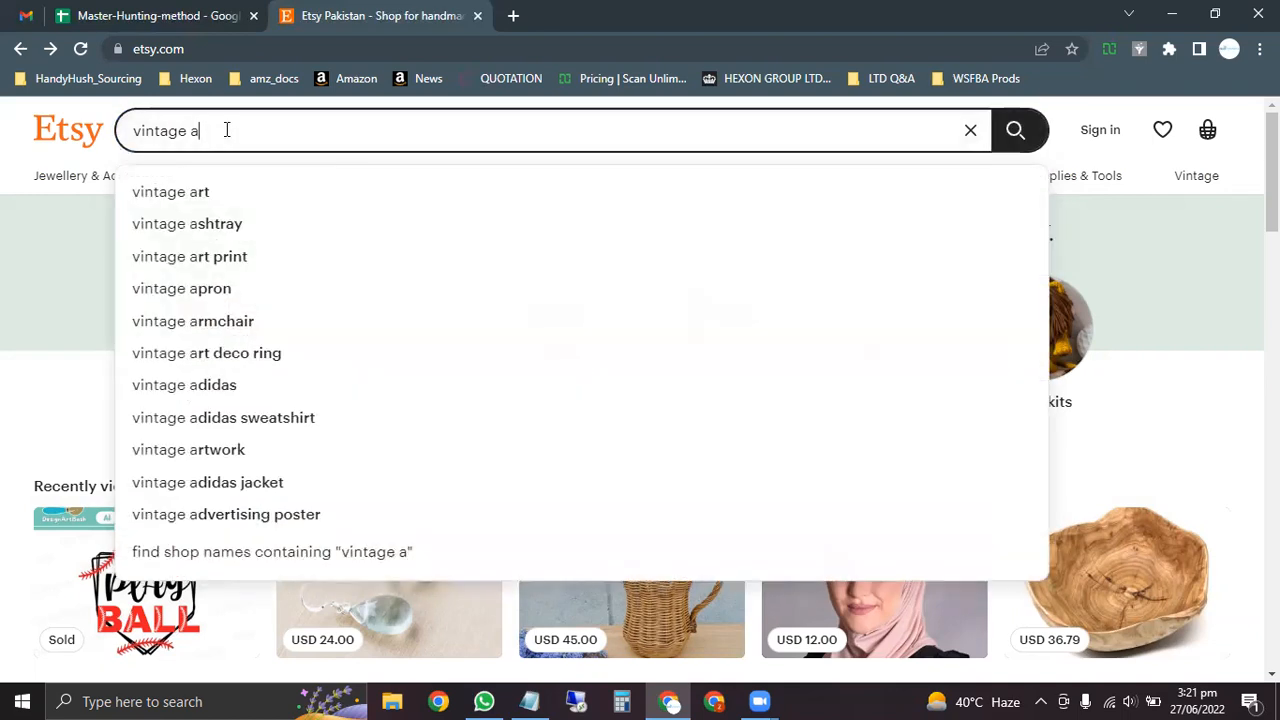
left_click(178, 195)
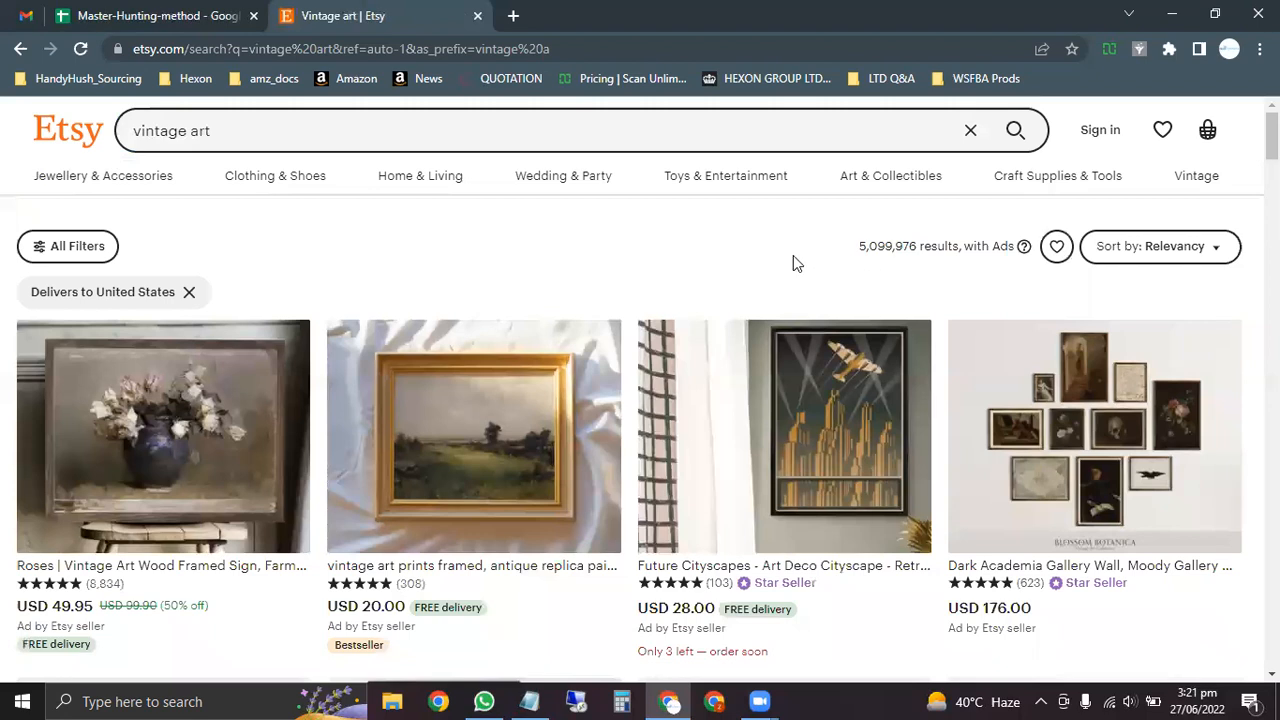
scroll(437, 242, "down", 2)
scroll(355, 412, "down", 2)
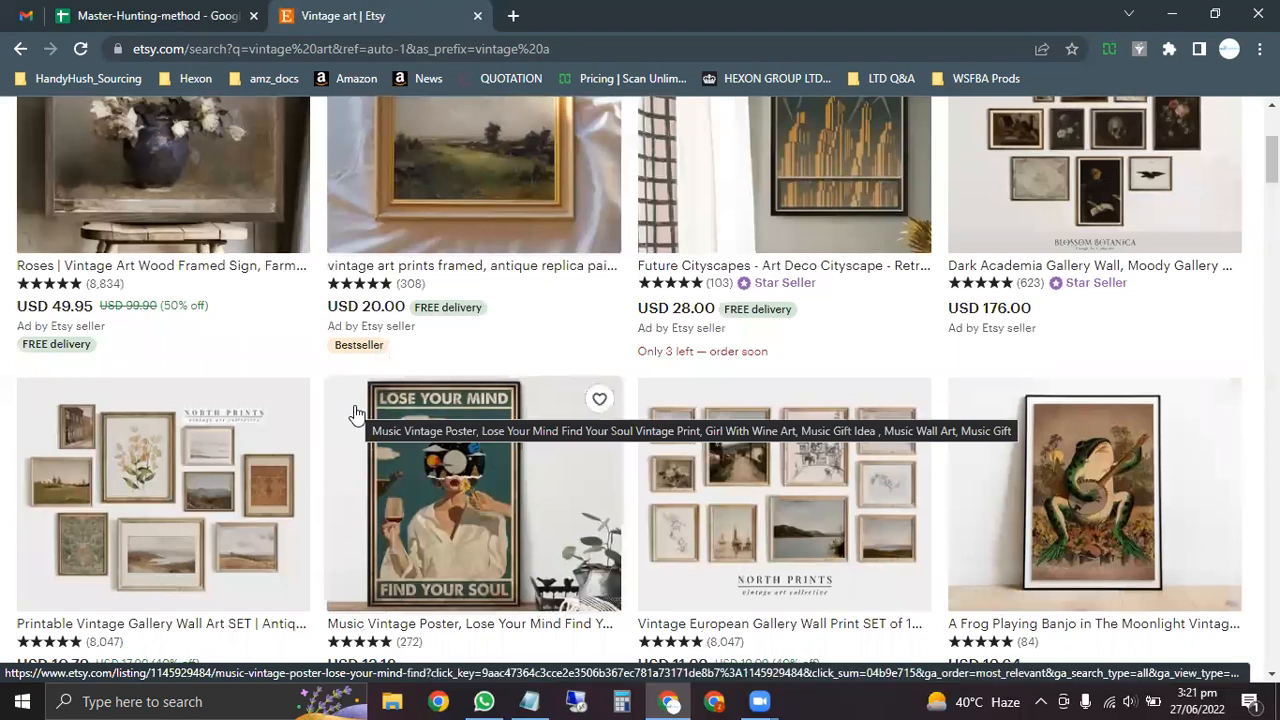
scroll(355, 412, "up", 3)
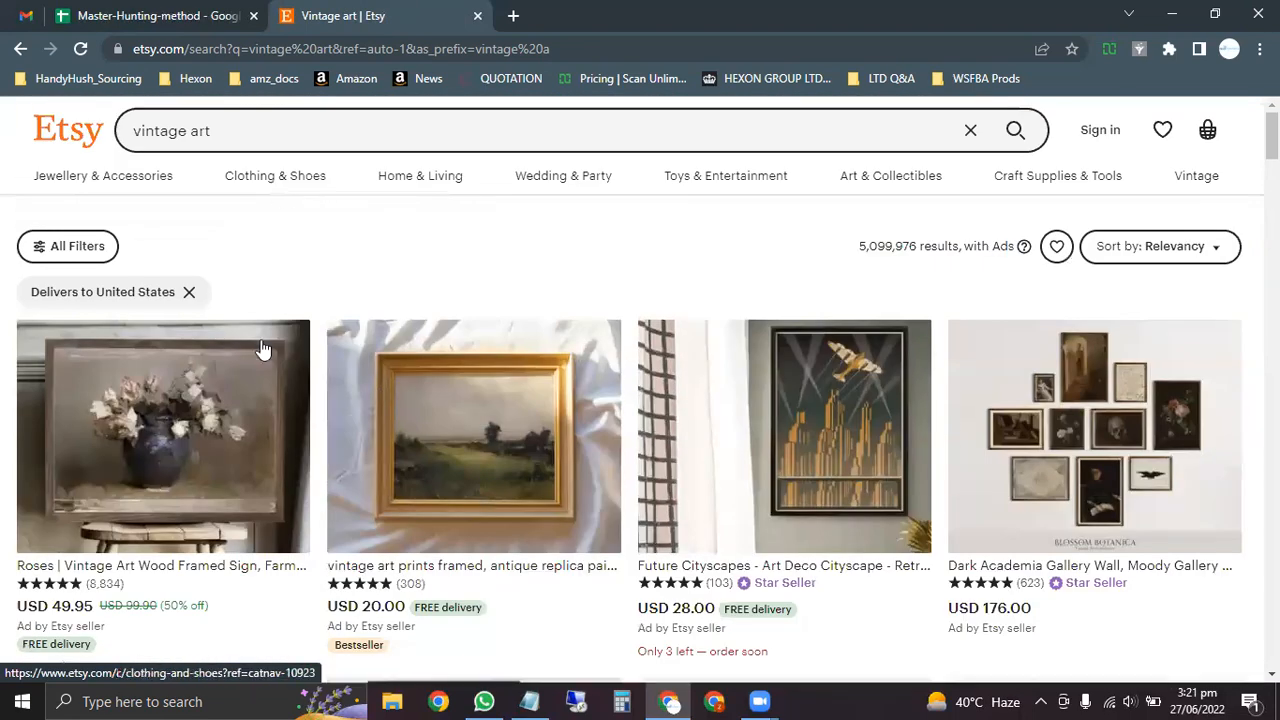
scroll(275, 300, "down", 1)
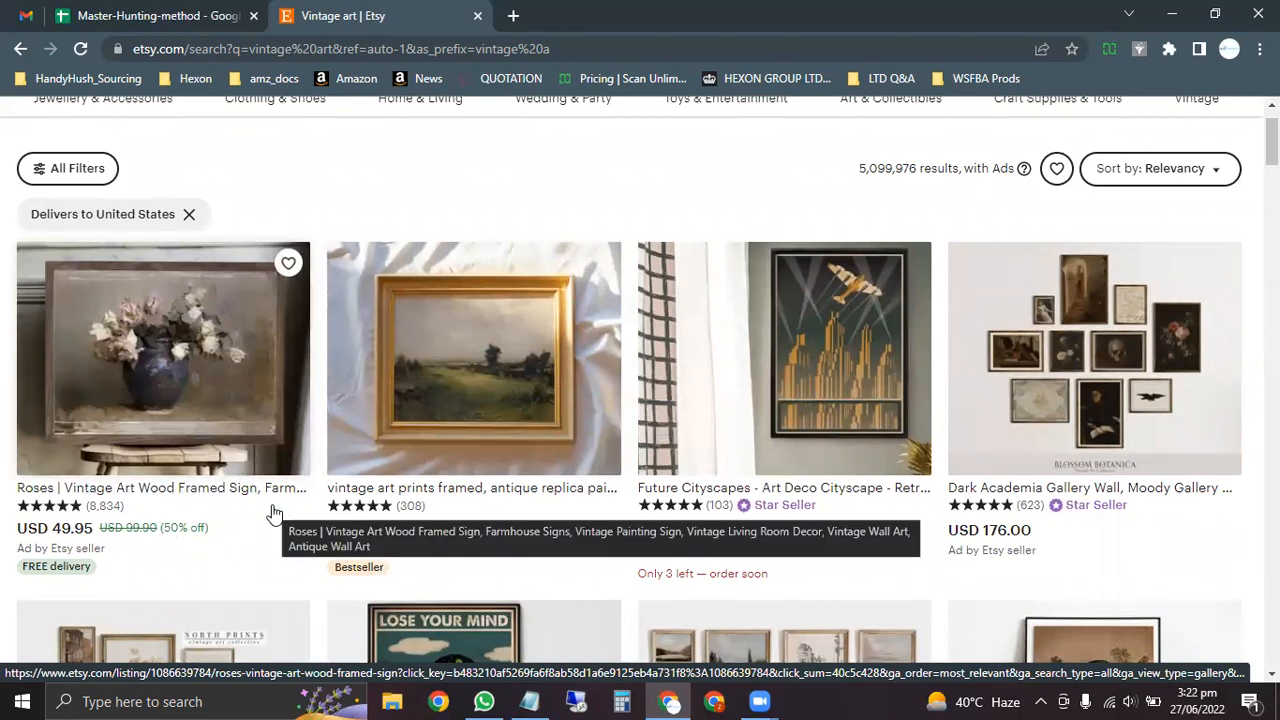
scroll(272, 514, "down", 2)
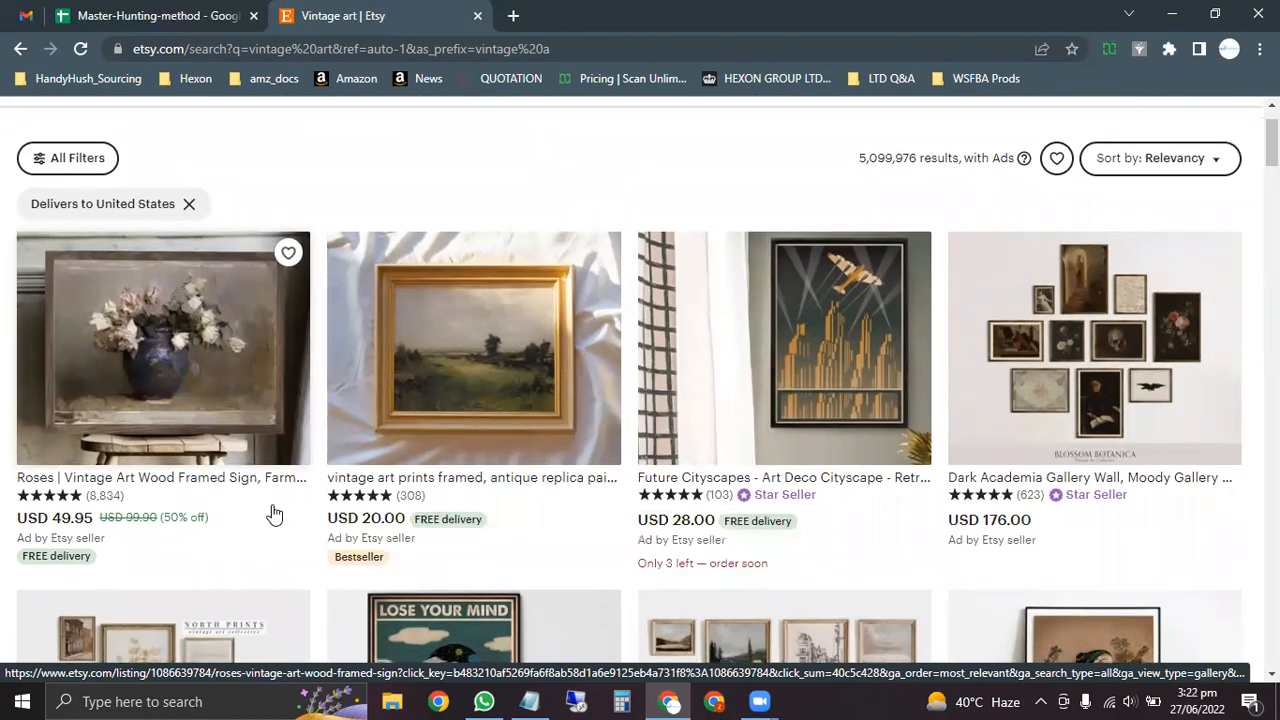
scroll(265, 450, "up", 3)
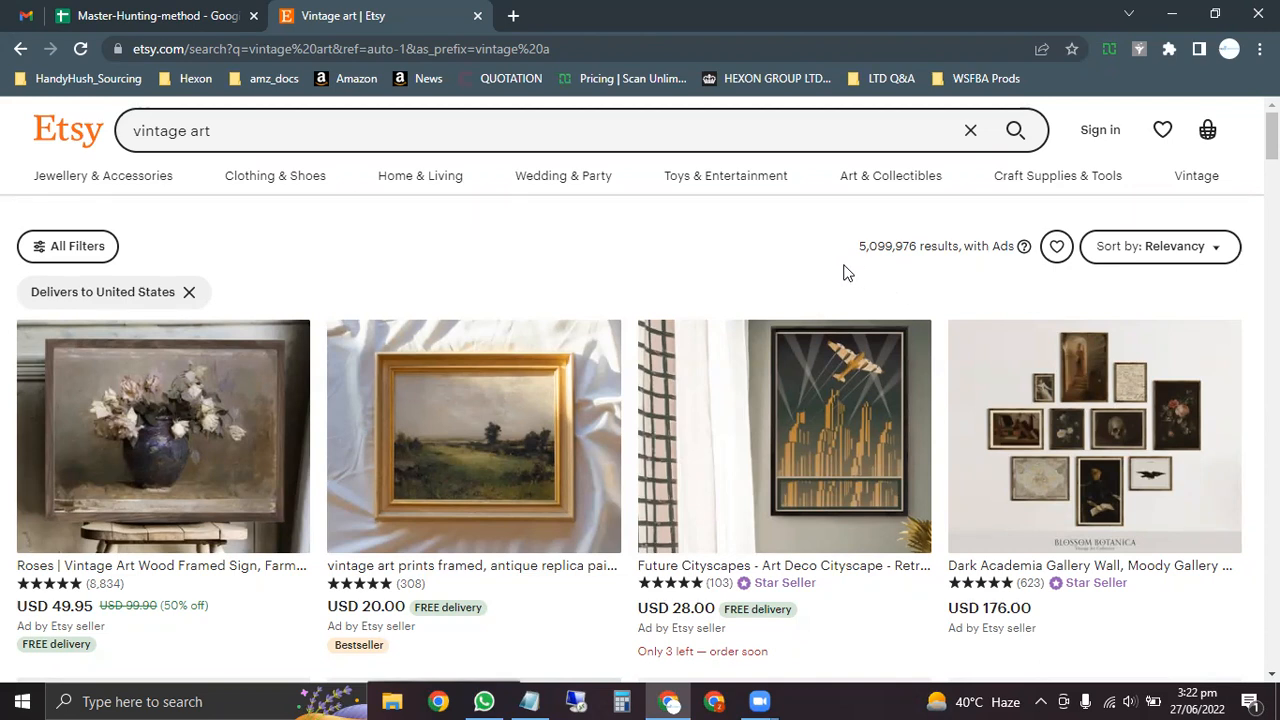
Step: Shorten the search term to "vintage a" and run the suggested search "vintage art print"
left_click(230, 130)
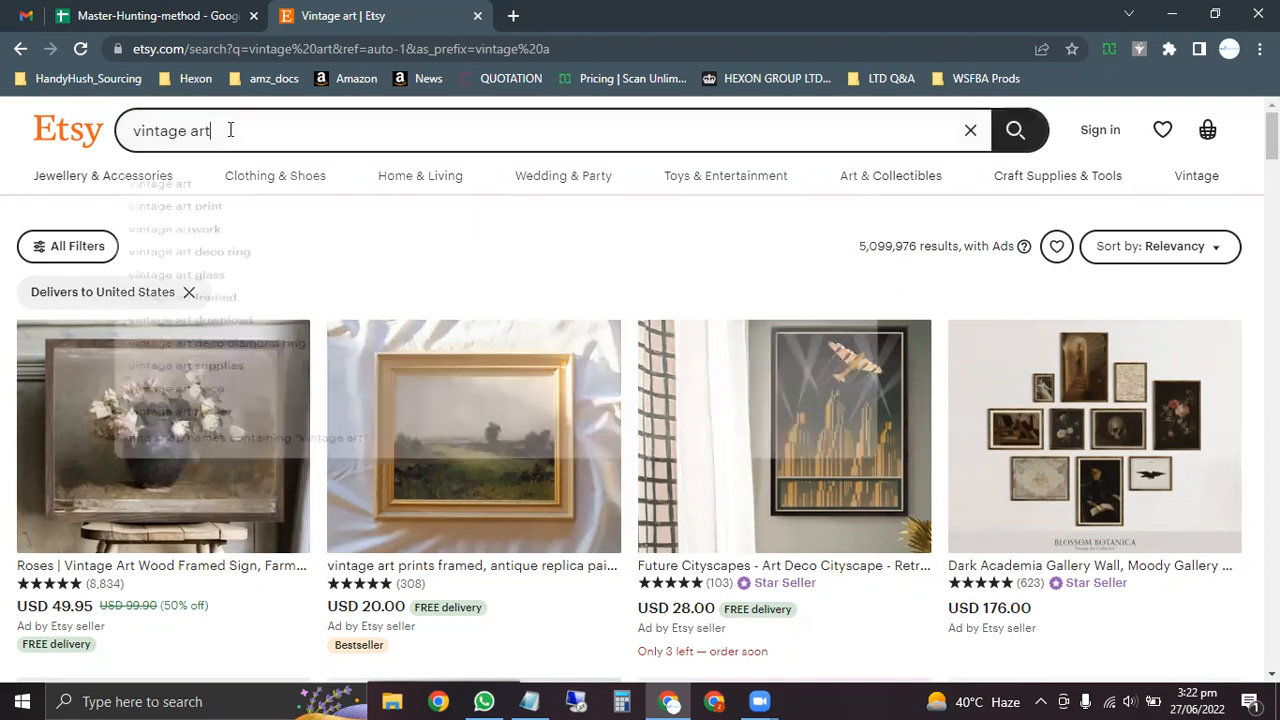
key("BackSpace")
key("BackSpace")
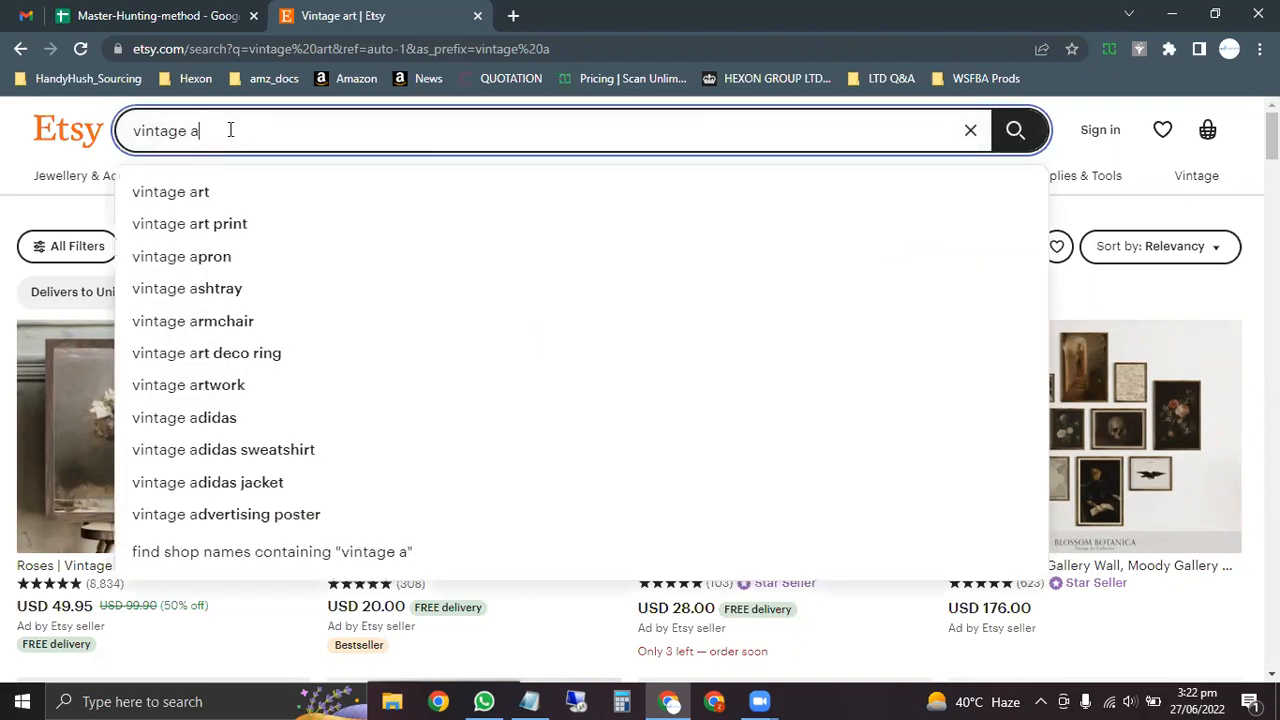
left_click(191, 223)
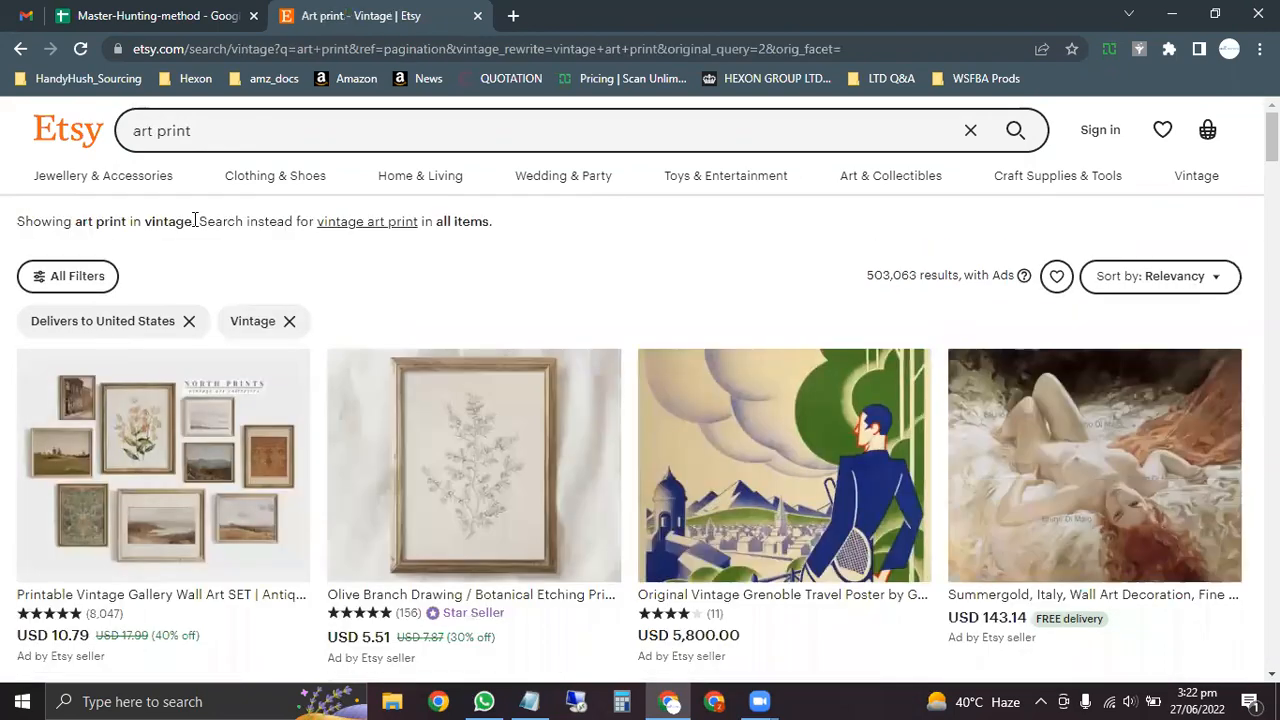
Step: Replace the search term with "vintage a" and go through its keyword suggestions as far as "vintage a necklace"
left_click(255, 123)
triple_click(255, 123)
type("vintage a")
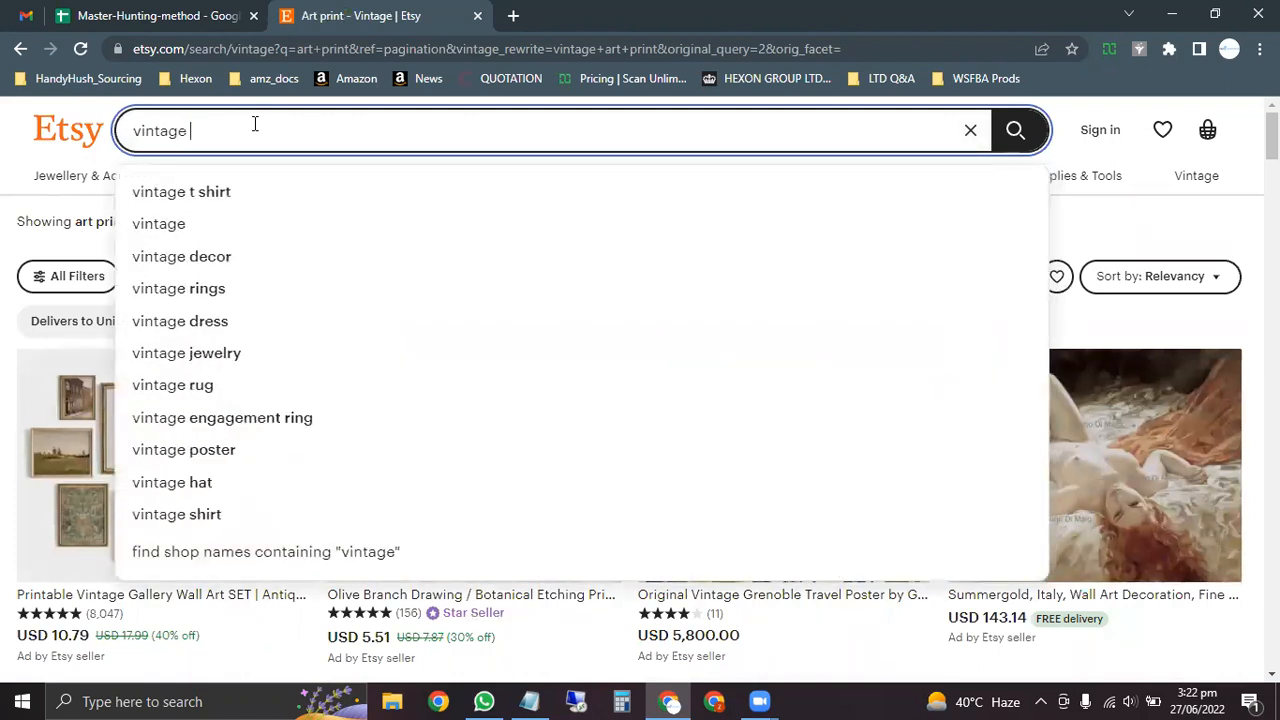
key("Down")
key("Down")
key("Down")
key("Down")
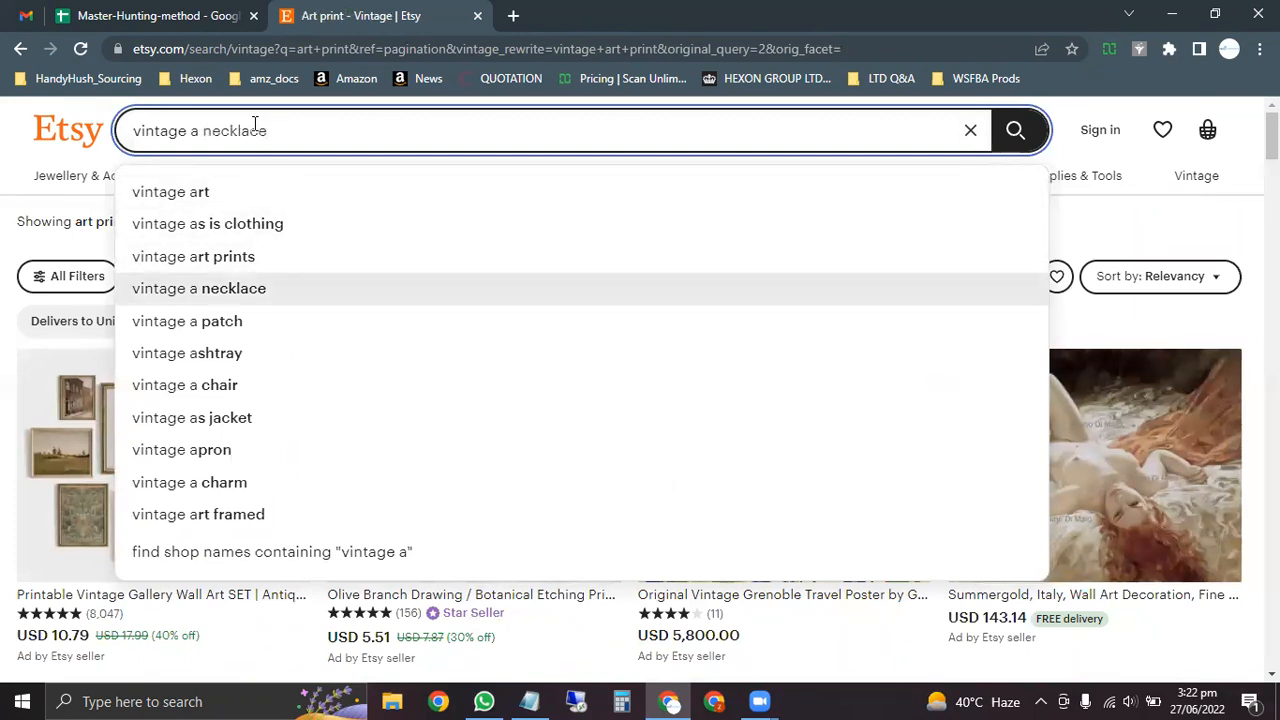
Step: Shorten the search term back to "vintage a" and go through its keyword suggestions again
key("BackSpace")
key("BackSpace")
key("BackSpace")
key("BackSpace")
key("BackSpace")
key("BackSpace")
key("BackSpace")
key("BackSpace")
key("BackSpace")
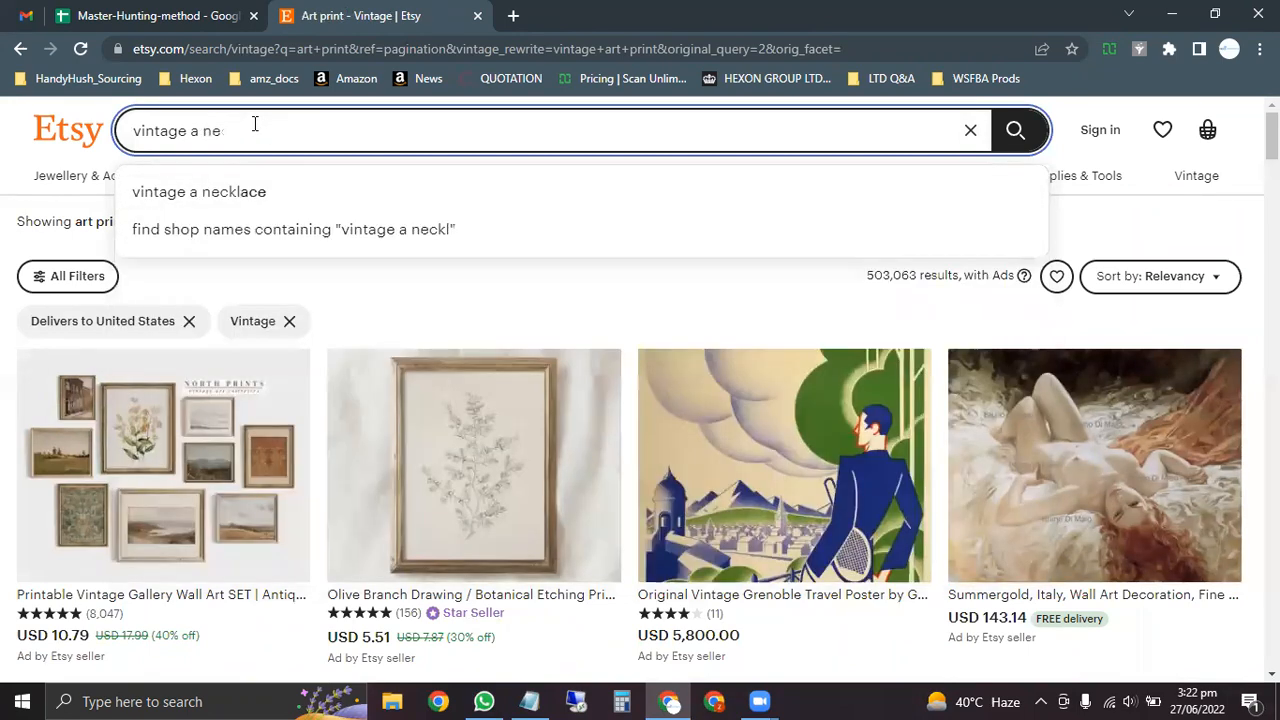
key("Down")
key("Down")
key("Down")
key("Down")
key("Down")
key("Down")
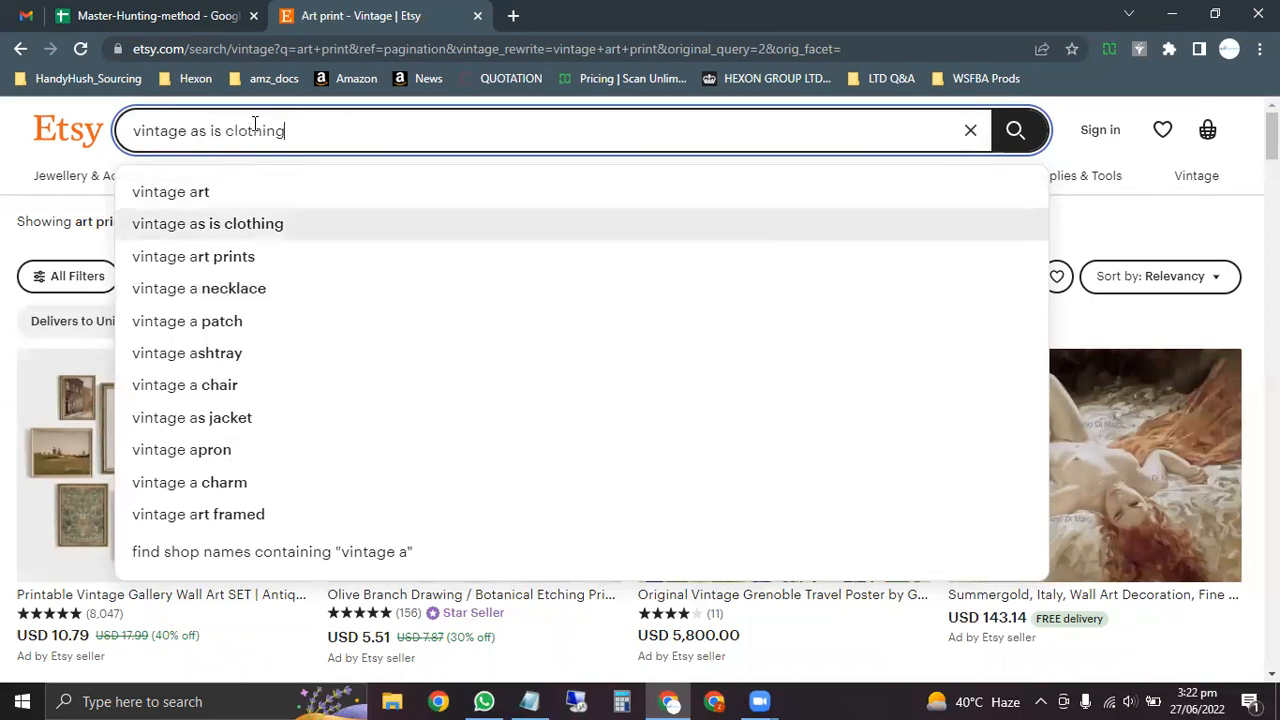
key("Up")
key("Up")
key("Up")
key("Up")
key("Up")
key("Up")
Step: Extend the search term to "vintage ap" and run the suggested search "vintage apron"
type("p")
key("Down")
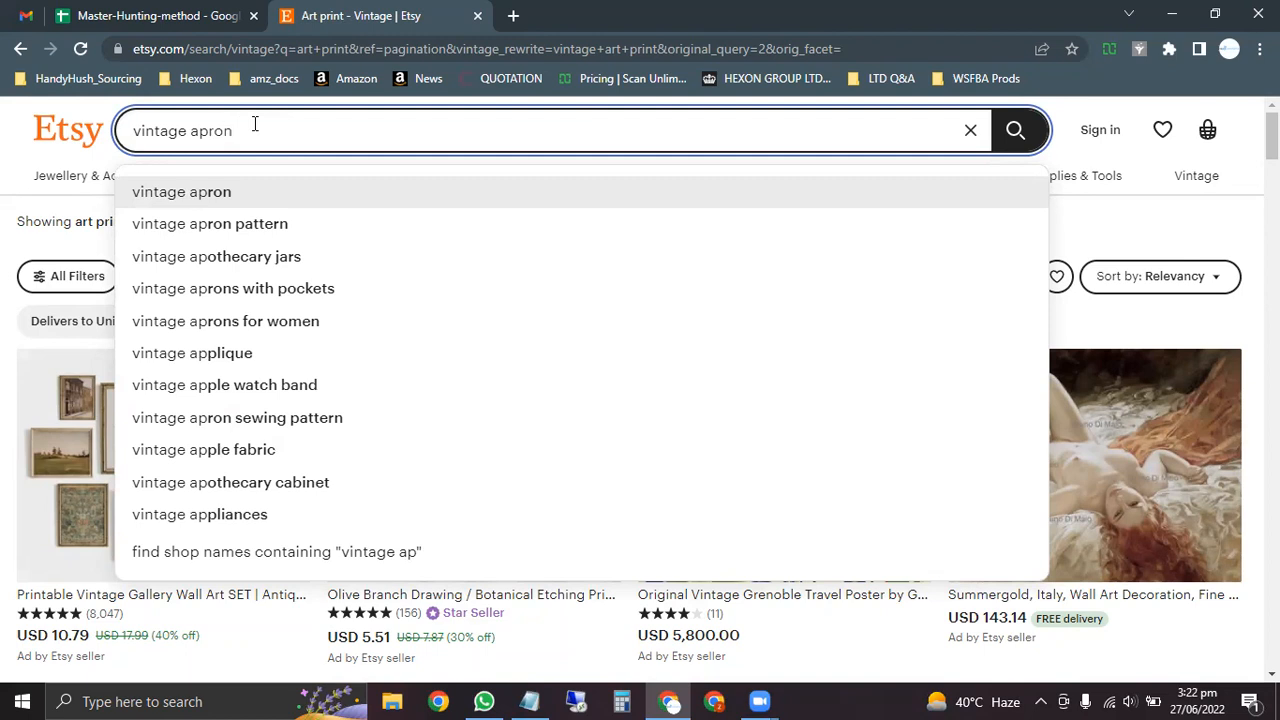
key("Return")
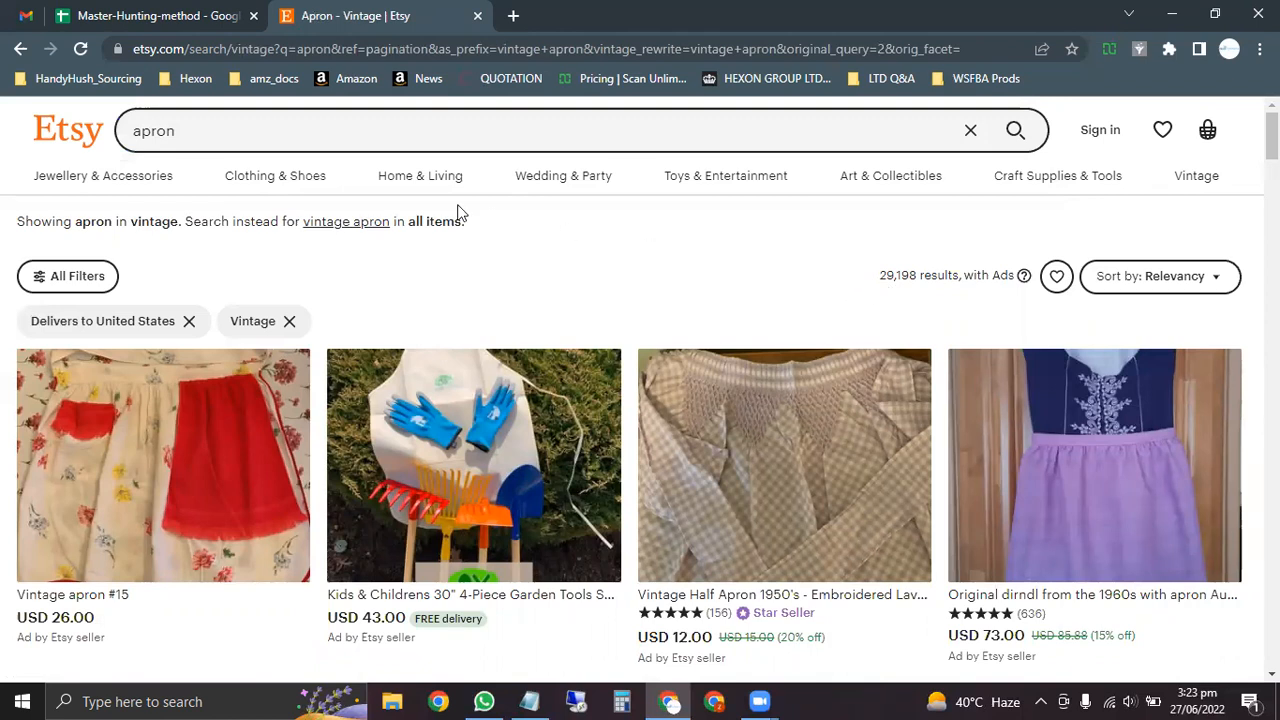
Step: Copy the keyword "apron" from the Etsy search into cell A3 of the Master-Hunting-method sheet and enter 29k as its Comp in B3
left_click(168, 125)
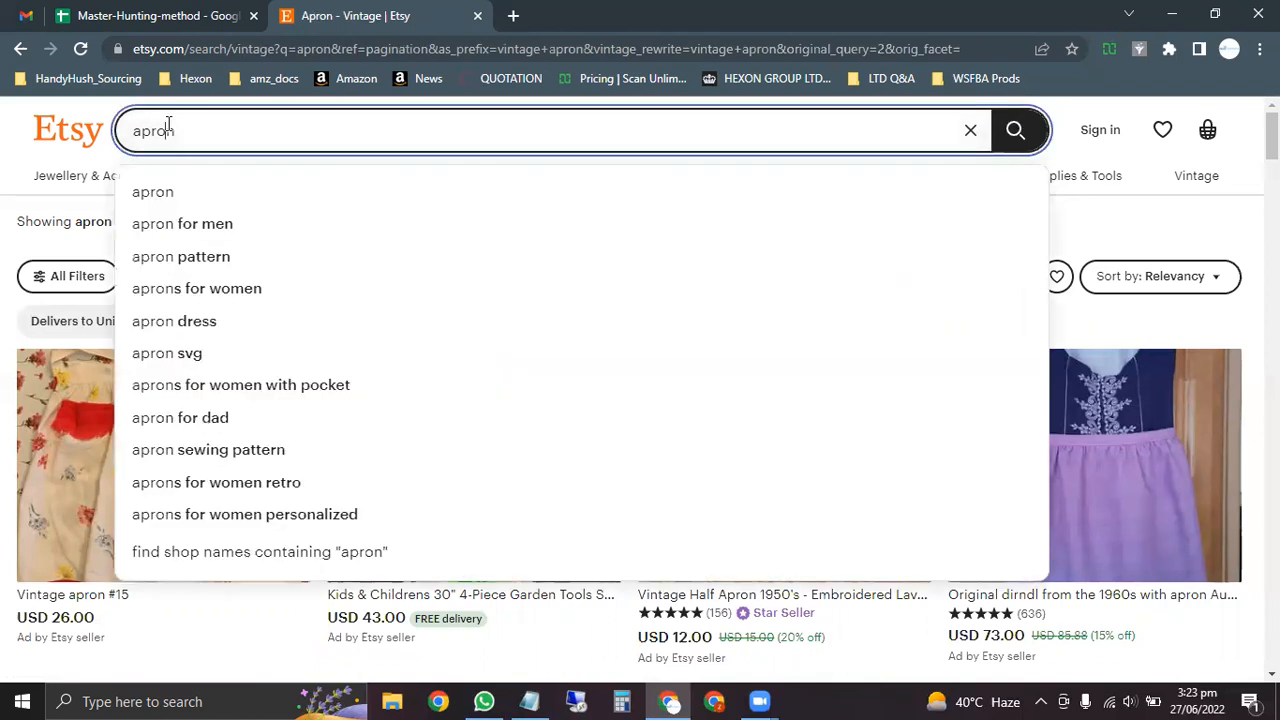
double_click(168, 125)
key("ctrl+c")
left_click(78, 12)
key("ctrl+v")
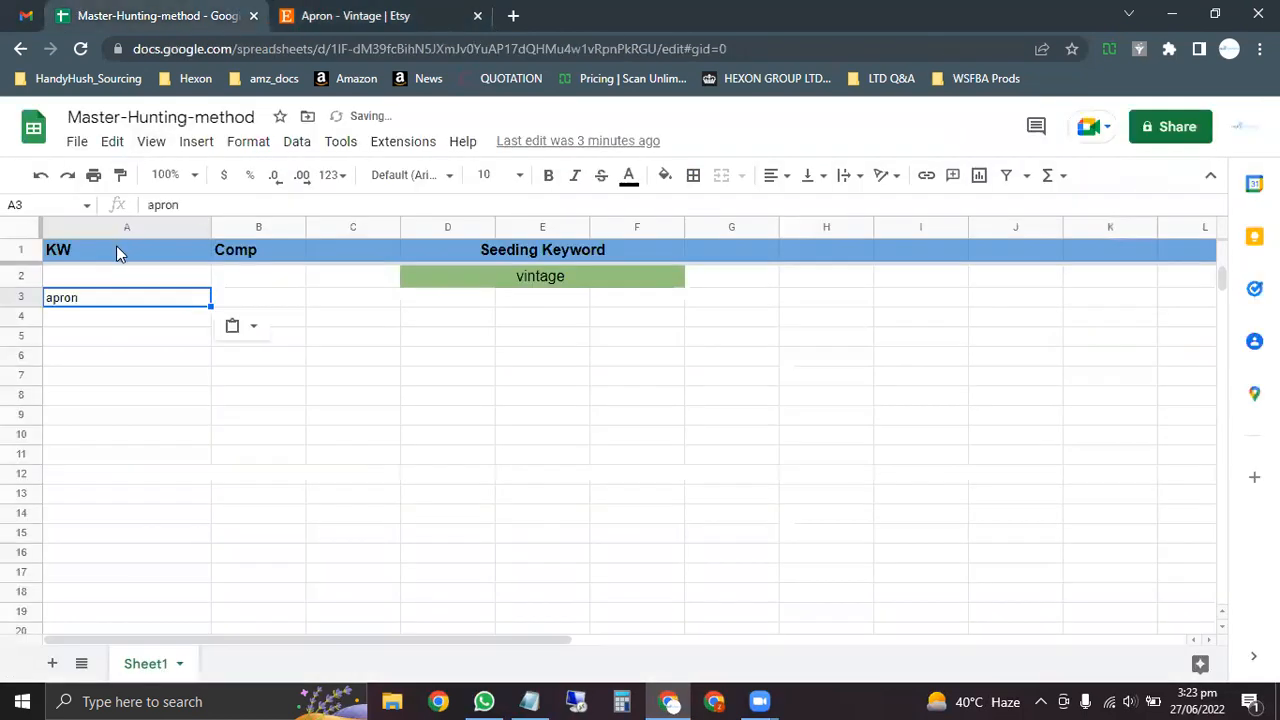
left_click(258, 292)
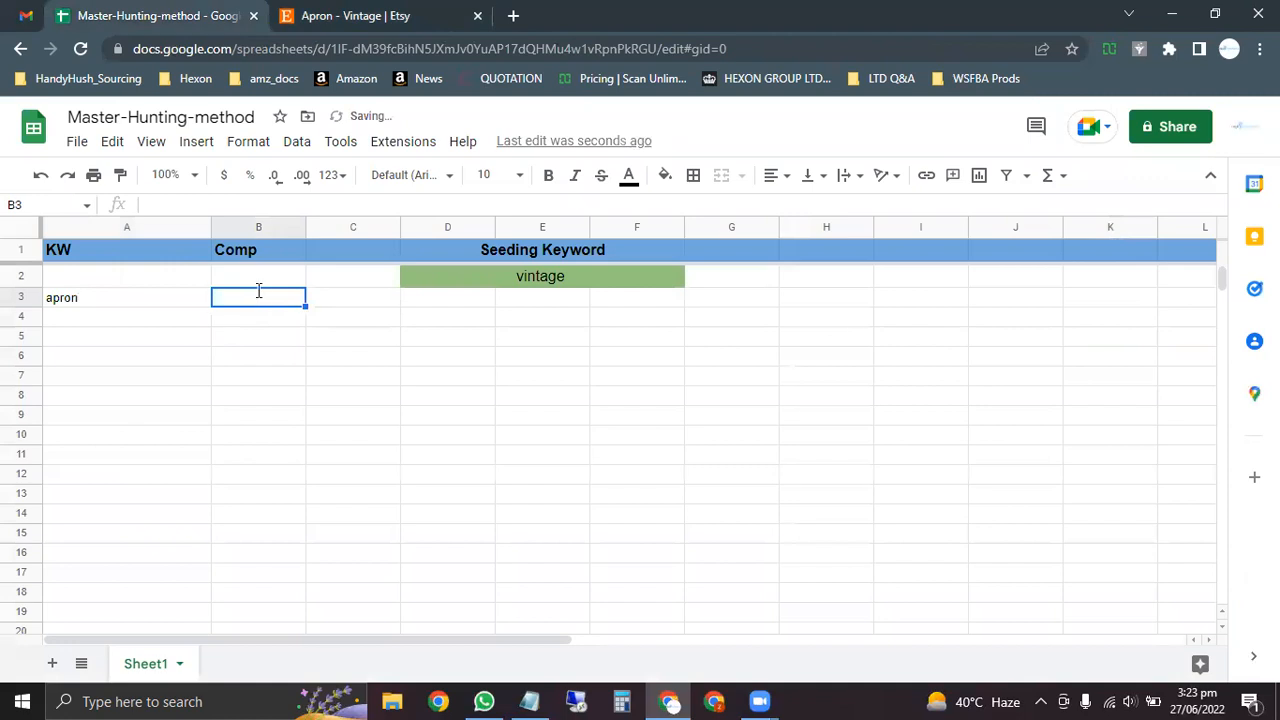
type("29k")
Step: Switch back to Etsy and replace the search term with "vintage a" for keyword suggestions
key("ctrl+Tab")
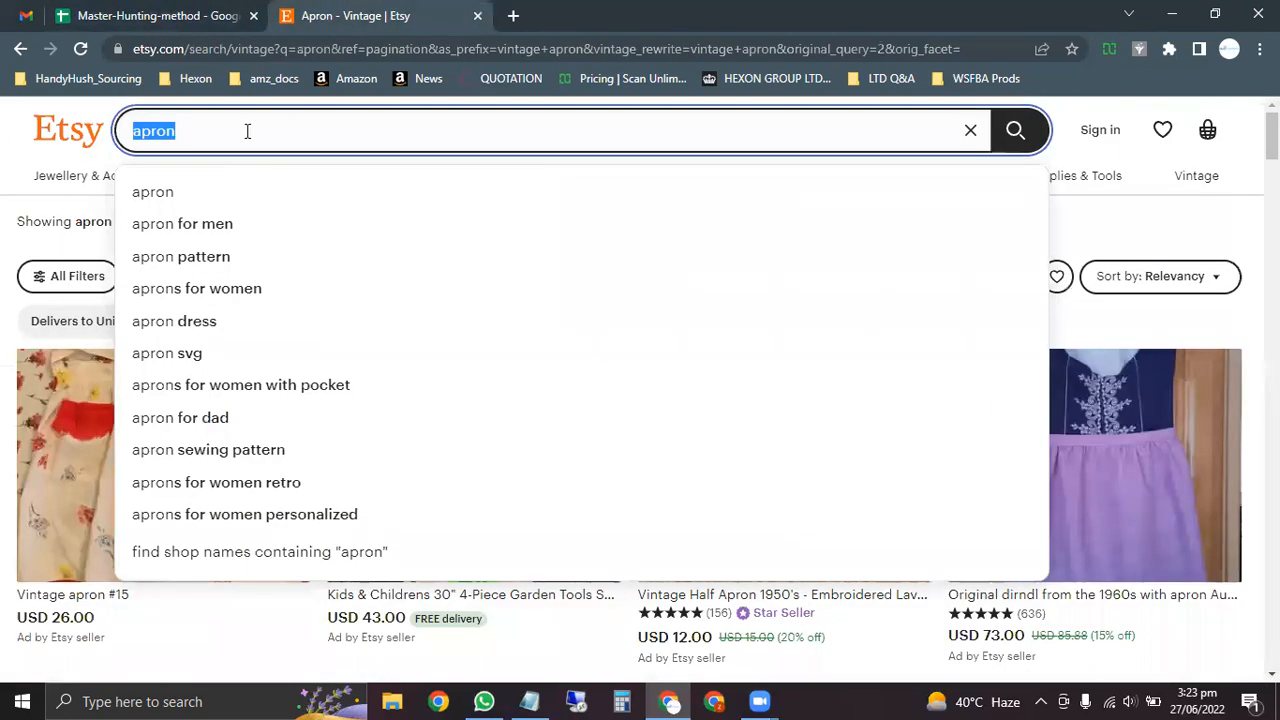
type("vintage ")
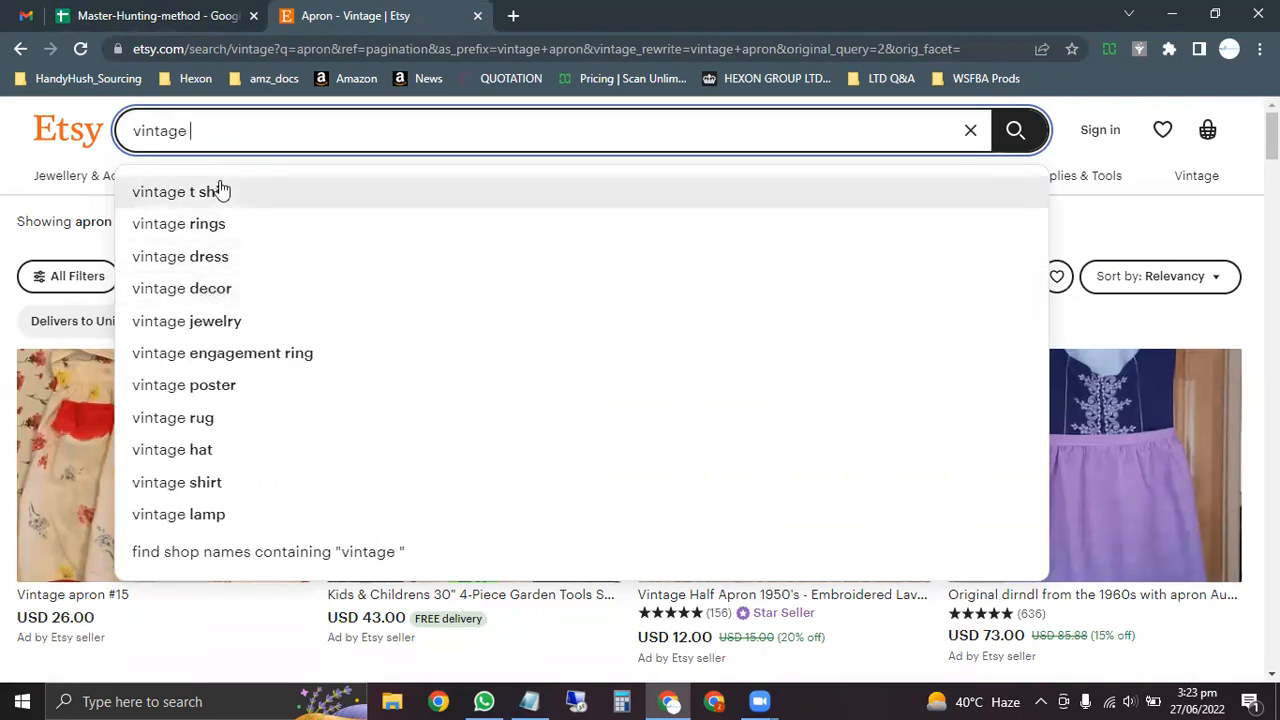
type("a")
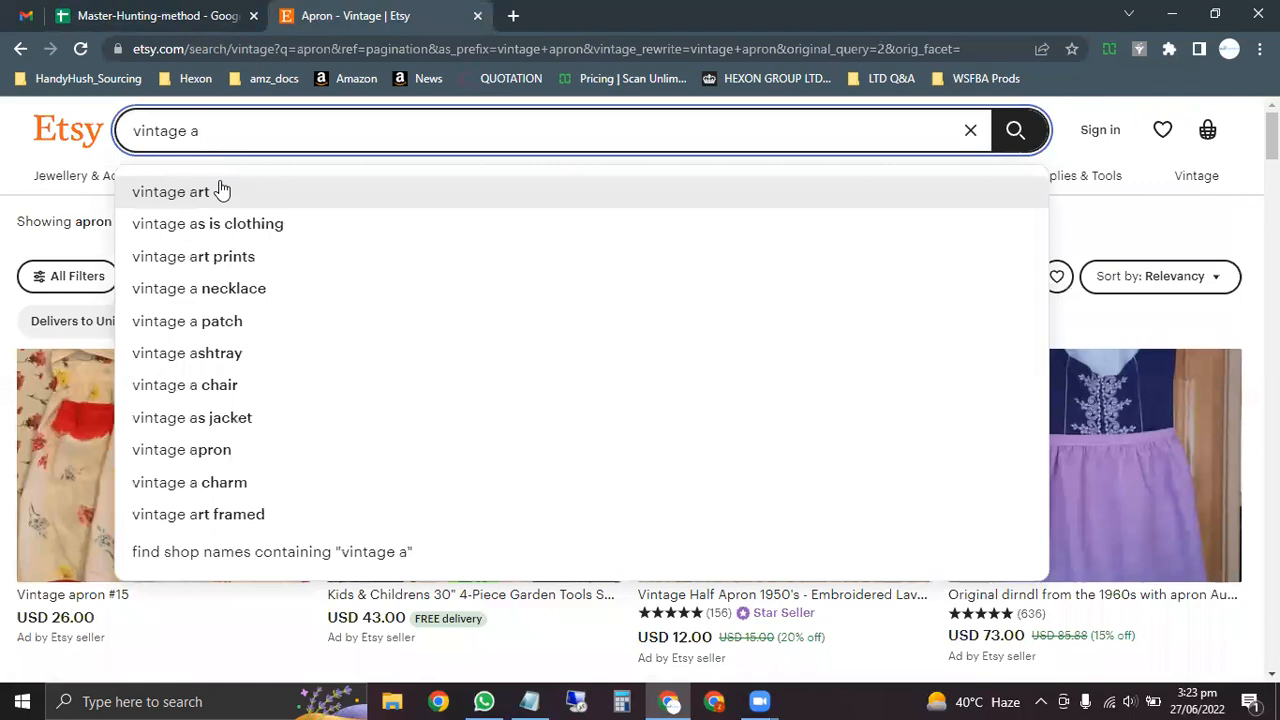
Step: Go through the "vintage a" suggestions and run the suggested search "vintage art framed"
key("Down")
key("Down")
key("Down")
key("Down")
key("Down")
key("Down")
key("Down")
key("Down")
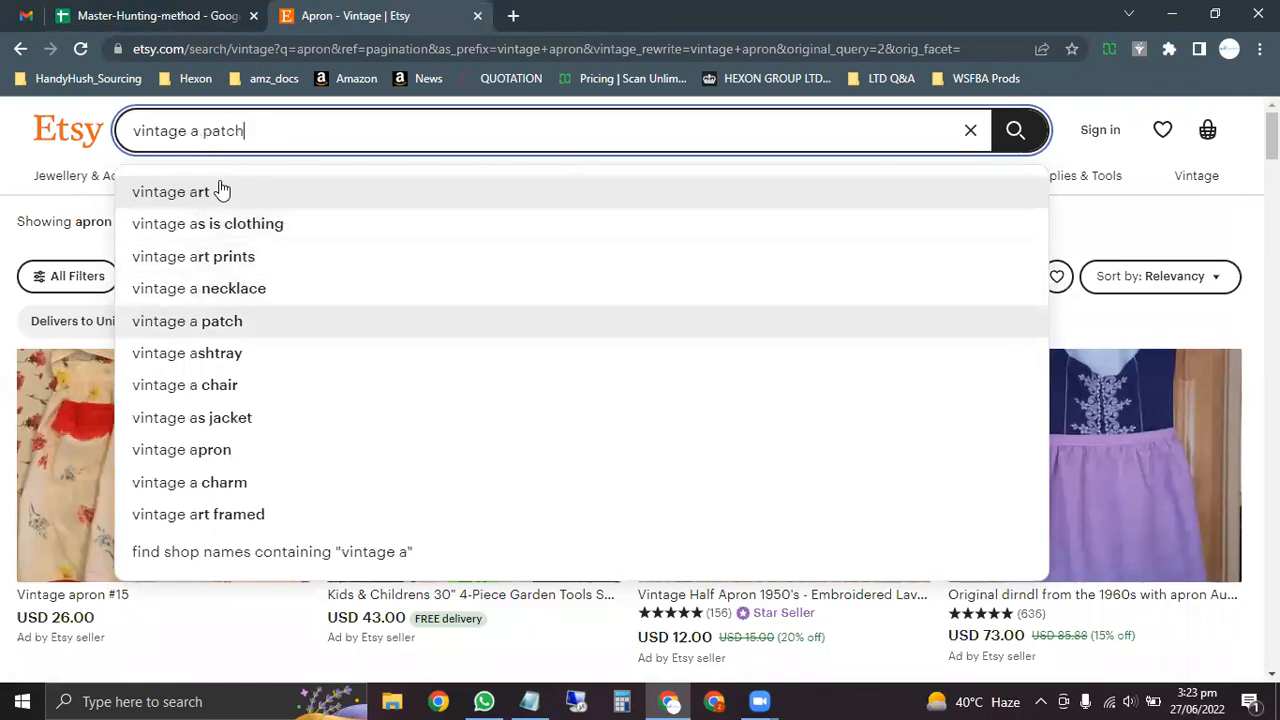
key("Down")
key("Down")
key("Down")
key("Down")
key("Up")
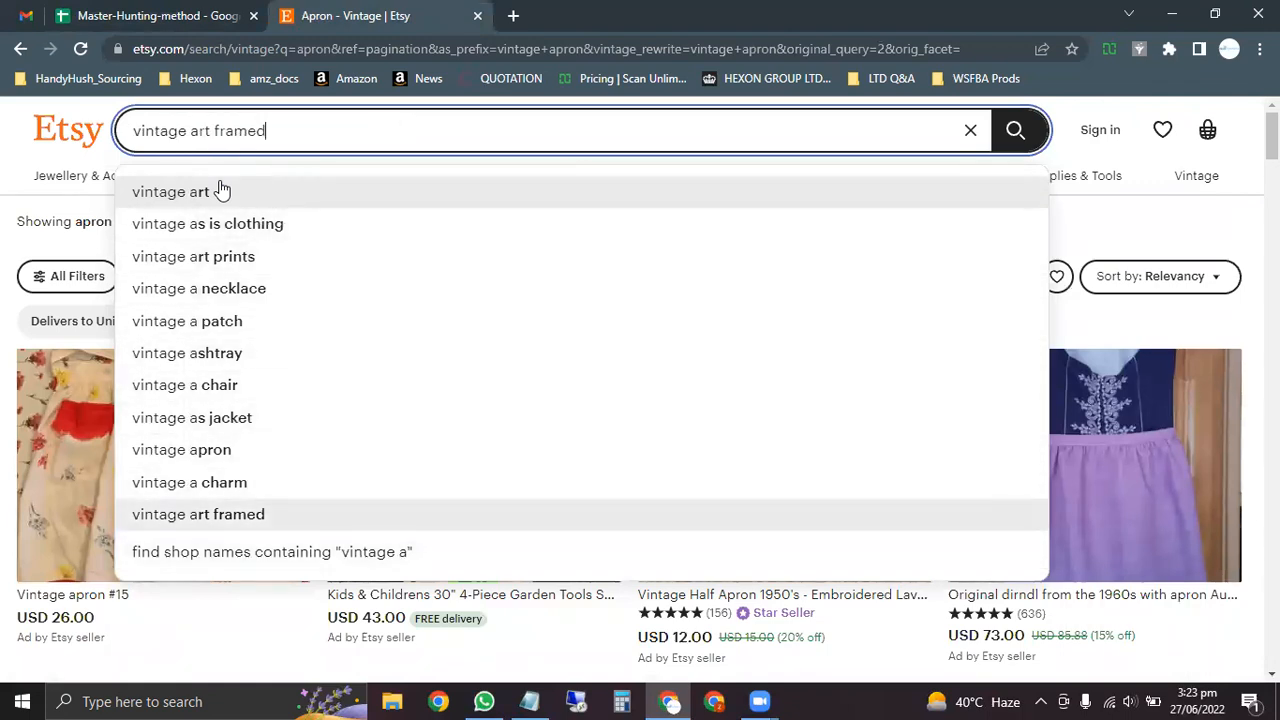
key("Return")
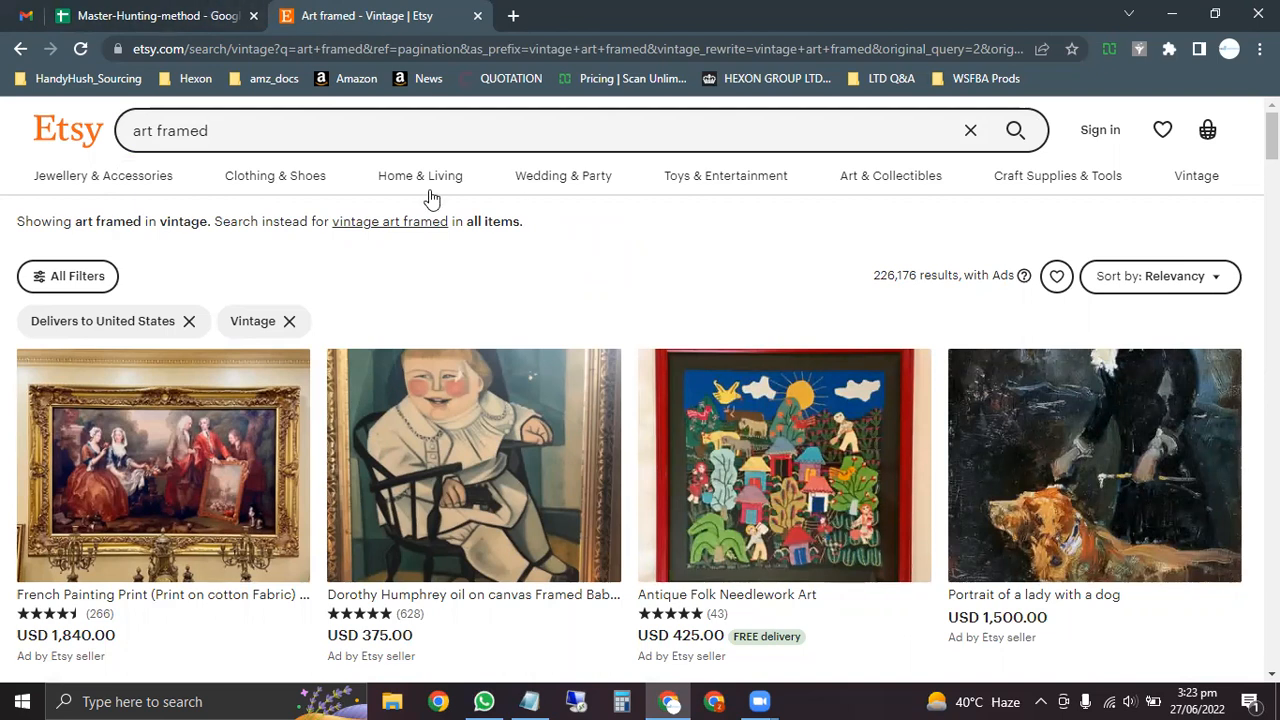
Step: Replace the search term with a correctly spelled "vintage b" for keyword suggestions
mouse_move(430, 197)
left_click(221, 137)
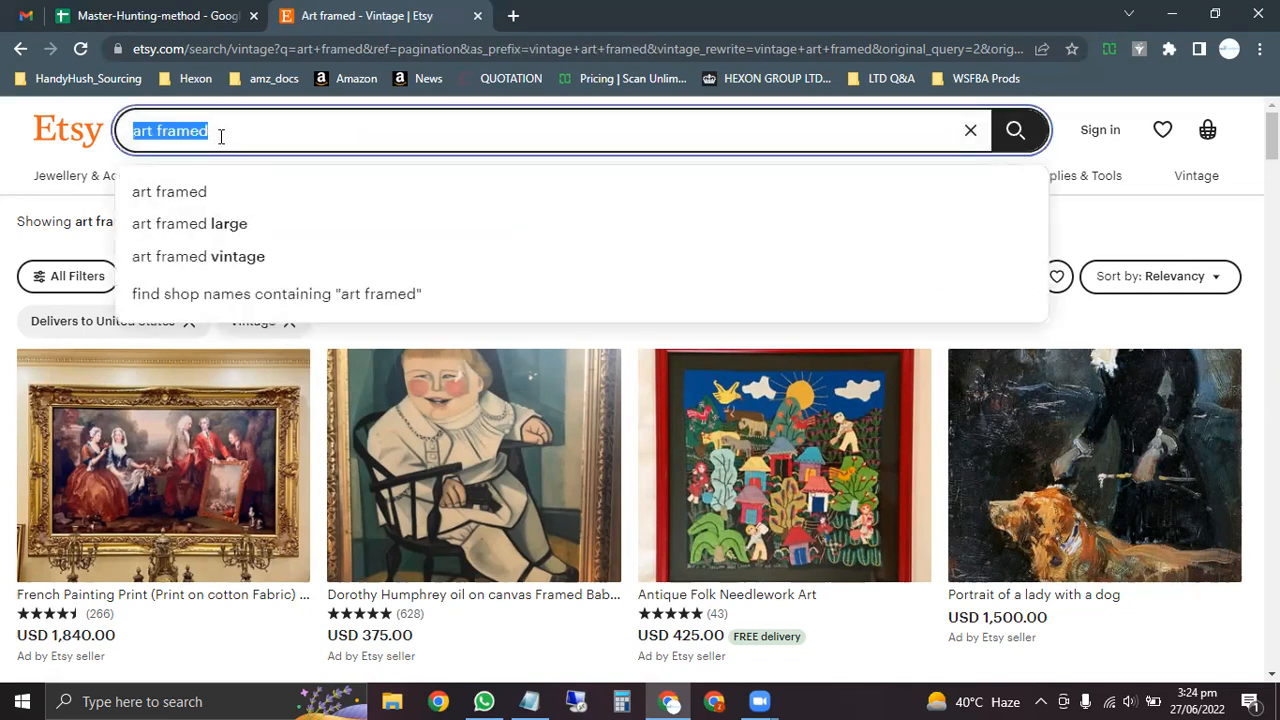
type("vintahe")
key("Home")
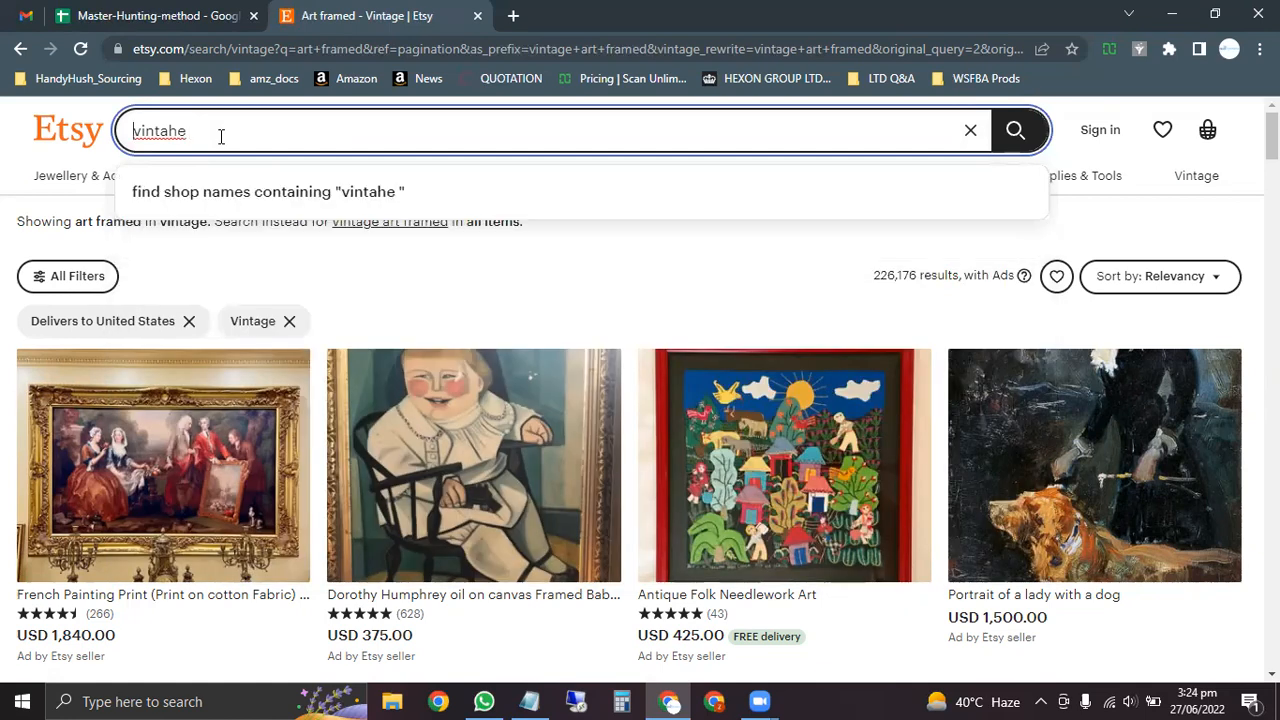
key("Right")
key("Right")
key("Right")
key("Right")
key("Right")
key("Right")
key("Right")
key("BackSpace")
key("BackSpace")
type("ge b")
Step: Check the keyword suggestions for "vintage" followed in turn by the letters c, d, e, f, g and h
key("BackSpace")
type("c")
key("BackSpace")
type("d")
key("BackSpace")
type("e")
key("BackSpace")
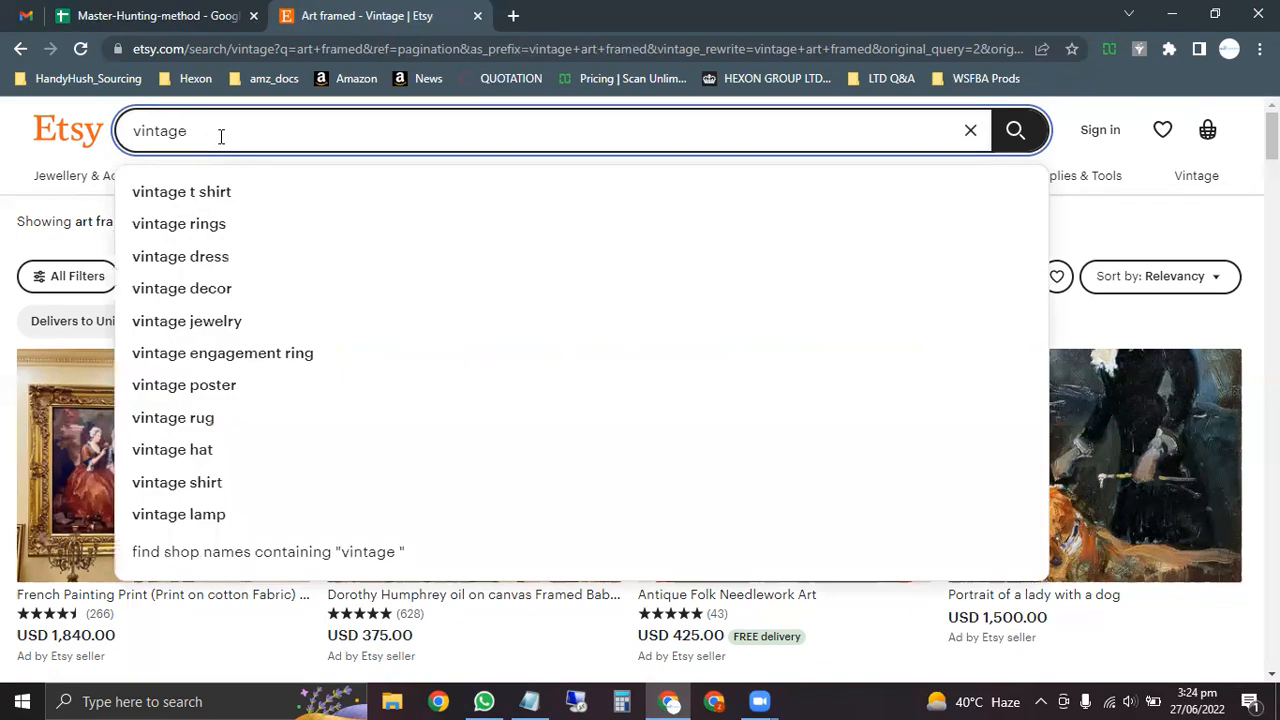
type("f")
key("BackSpace")
type("g")
key("BackSpace")
type("h")
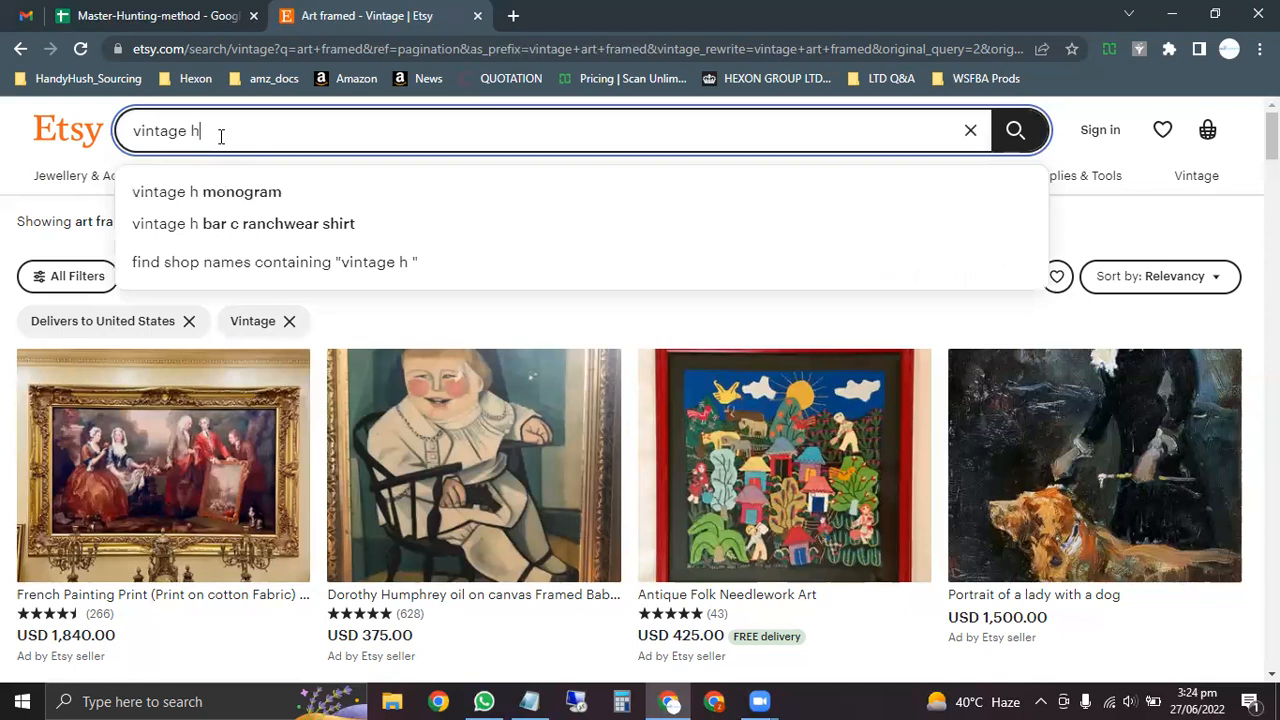
Step: Look through the "vintage h" suggestions and run the suggested search "vintage h monogram"
key("Down")
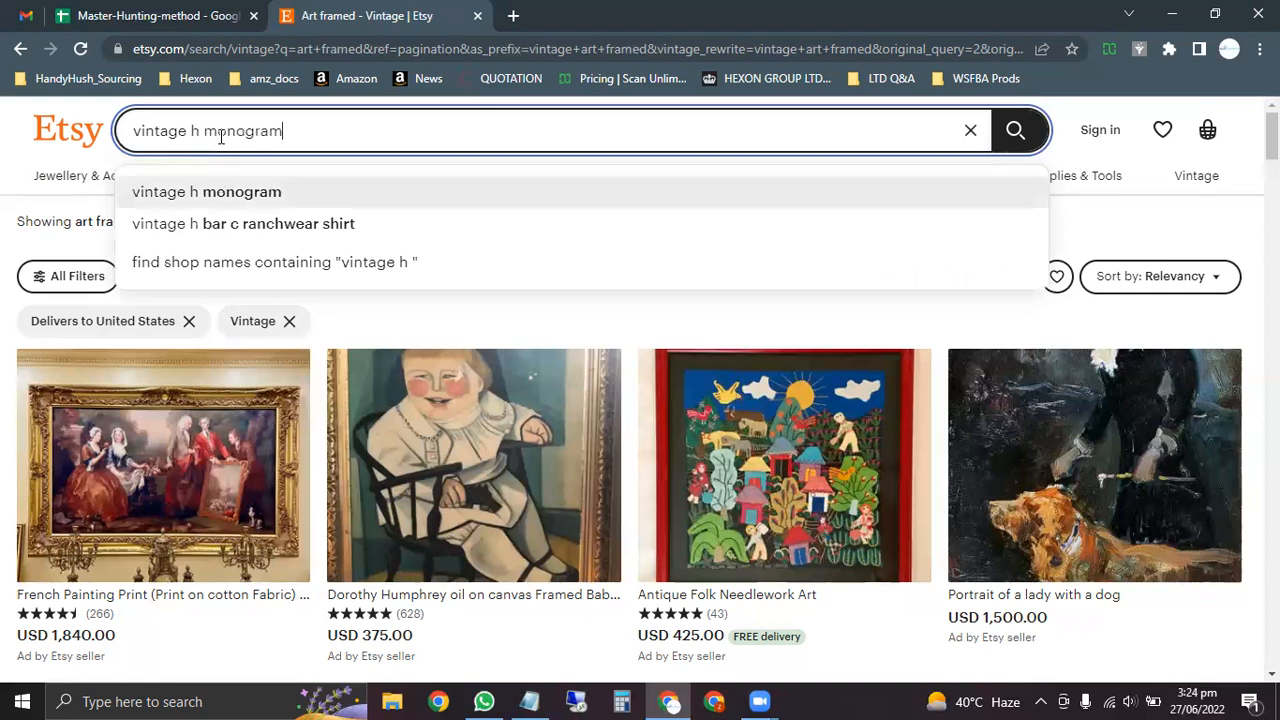
key("Down")
key("Up")
key("Return")
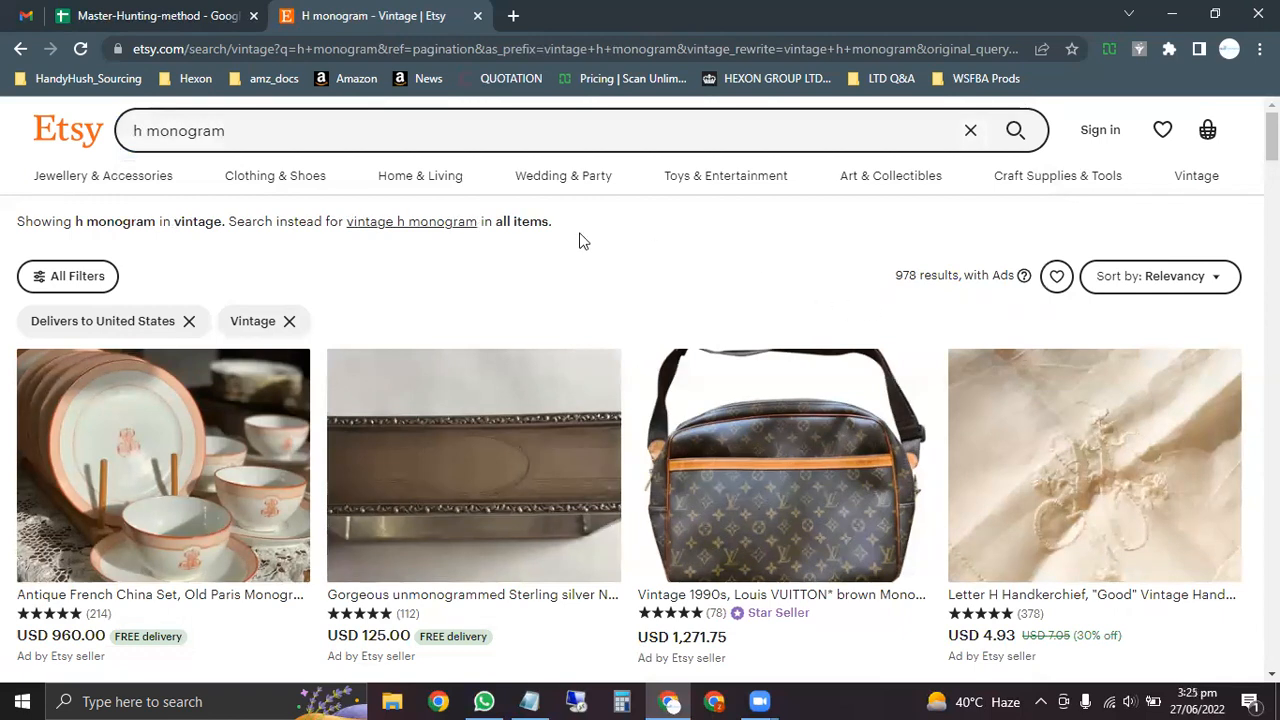
Step: Copy the keyword "h monogram" from Etsy into cell A4 of the Master-Hunting-method sheet and enter 978 as its Comp in B4
left_click(251, 128)
key("ctrl+a")
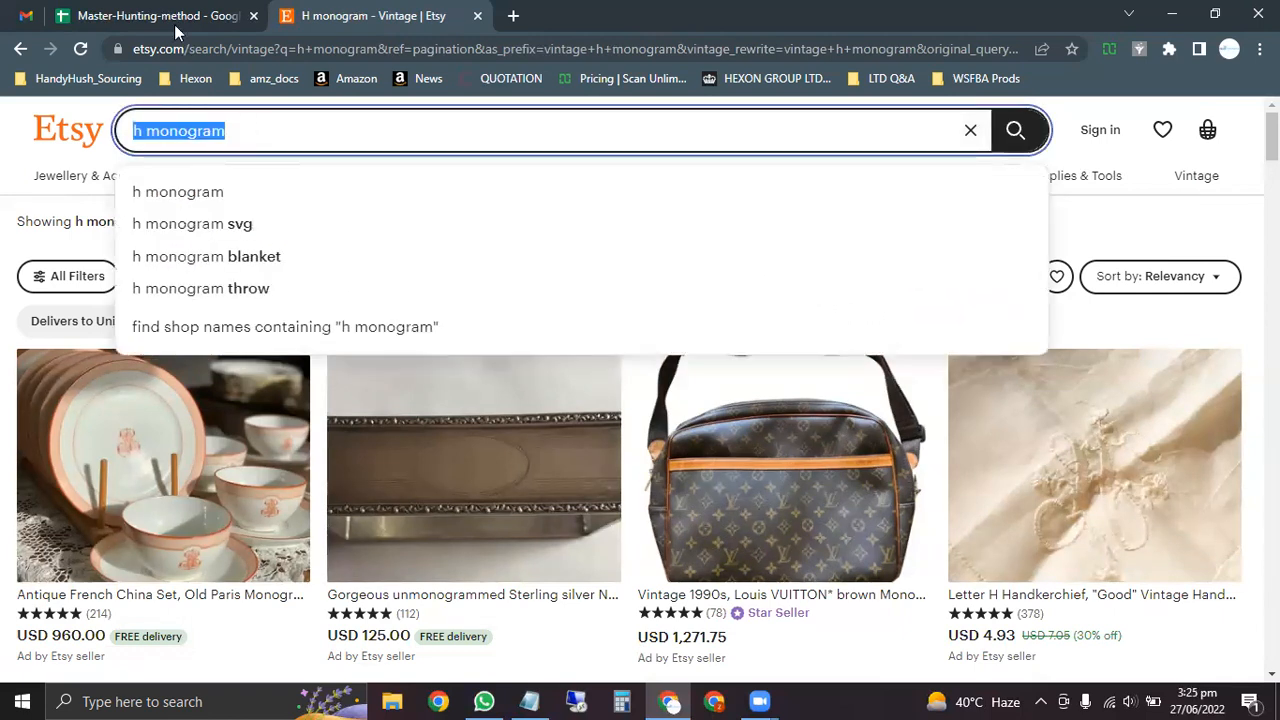
left_click(110, 15)
left_click(74, 322)
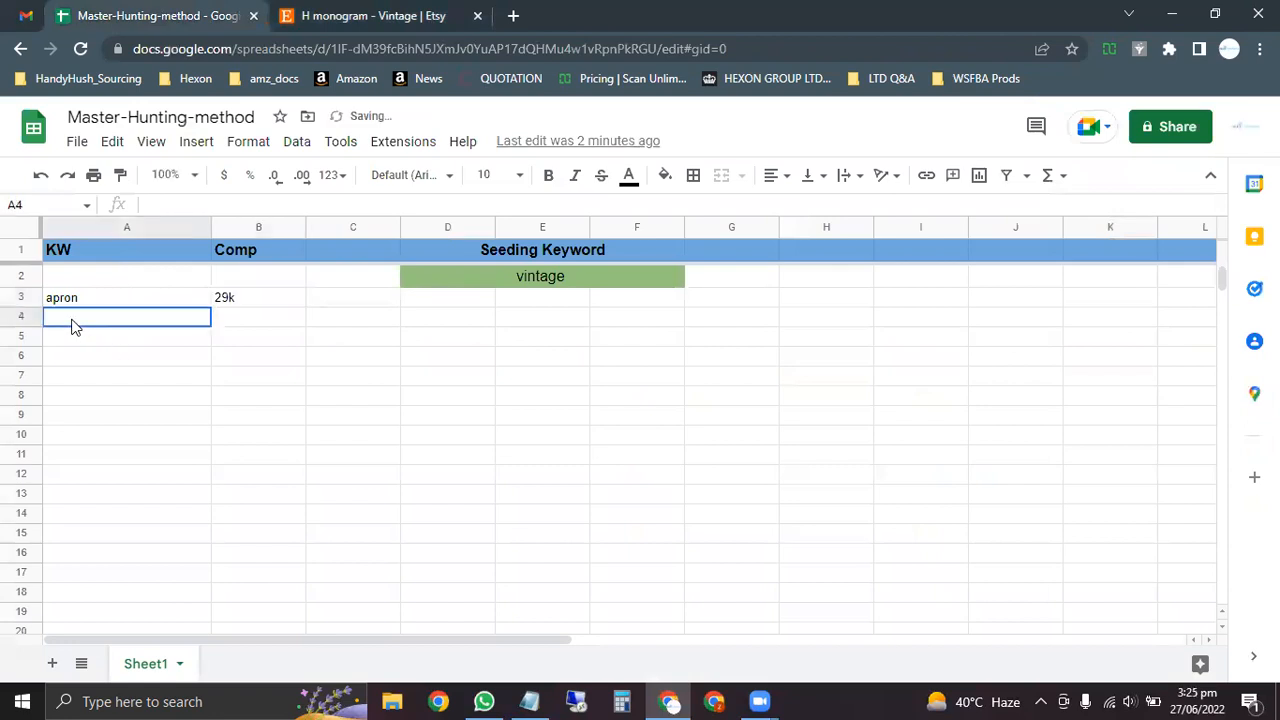
key("ctrl+v")
left_click(244, 331)
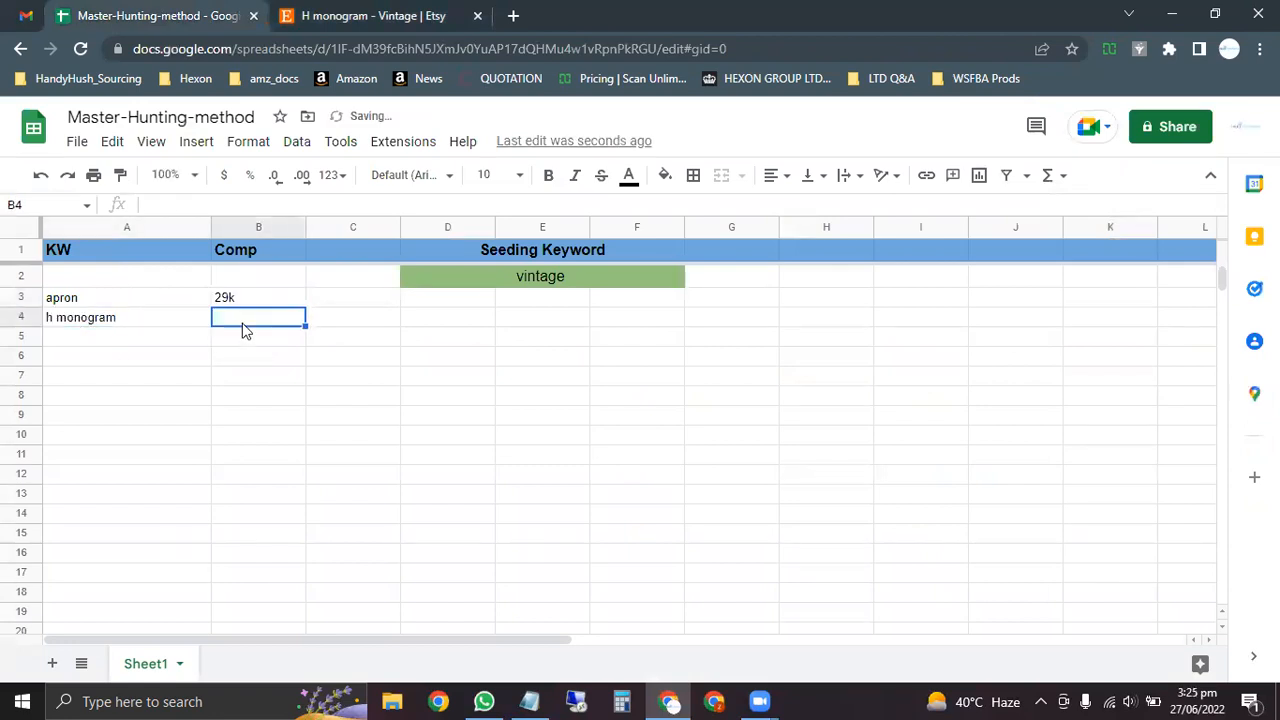
type("978")
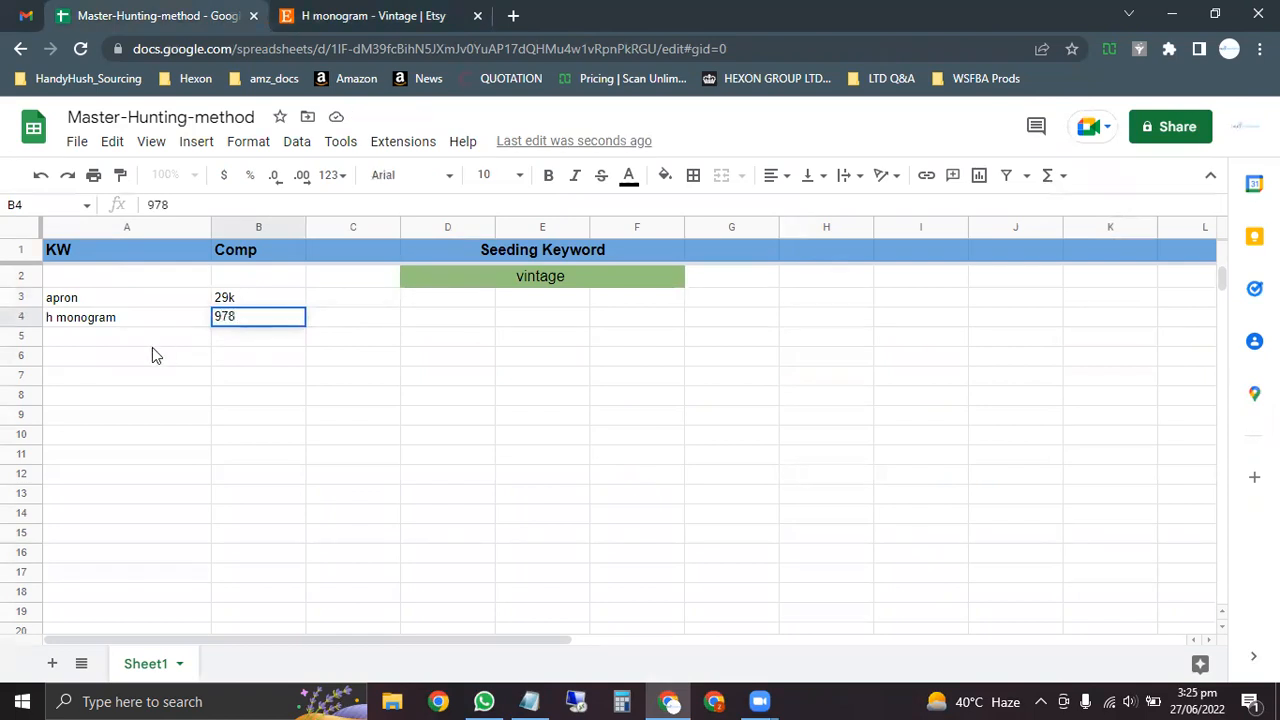
left_click(86, 345)
Step: Return to Etsy and check the keyword suggestions for "vintage art" and "vintage art a"
left_click(326, 12)
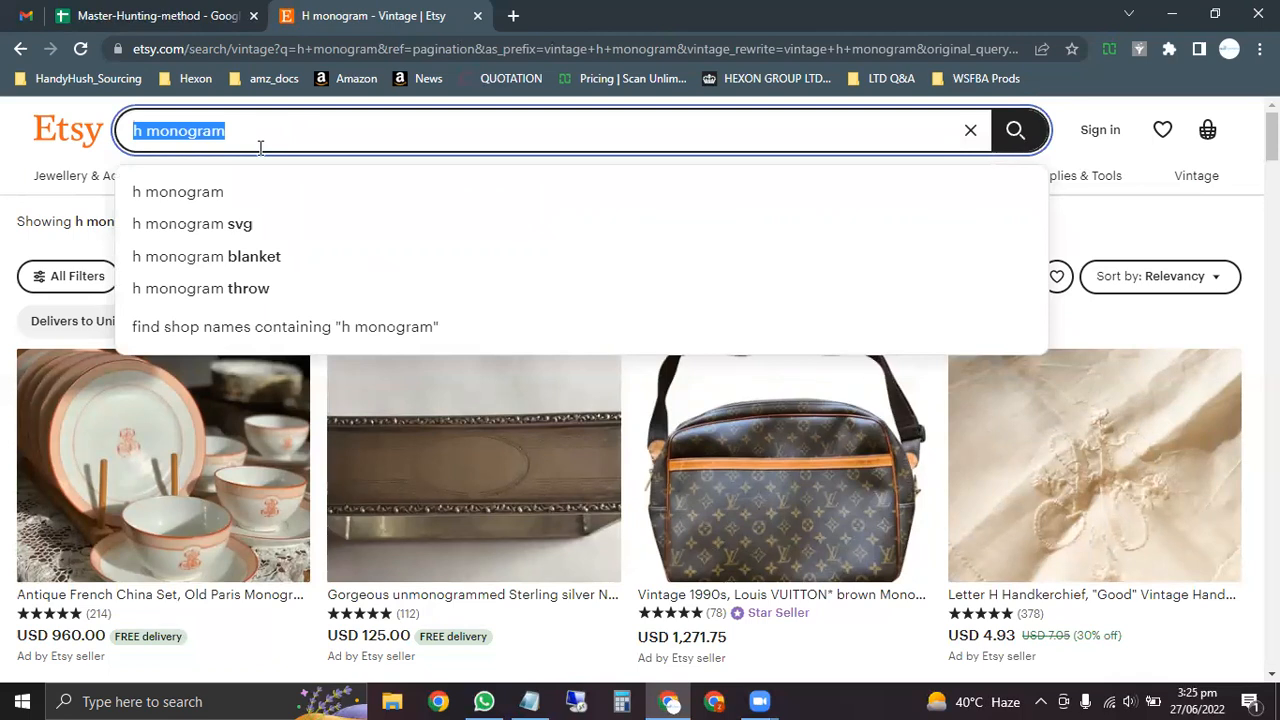
type("vintage ")
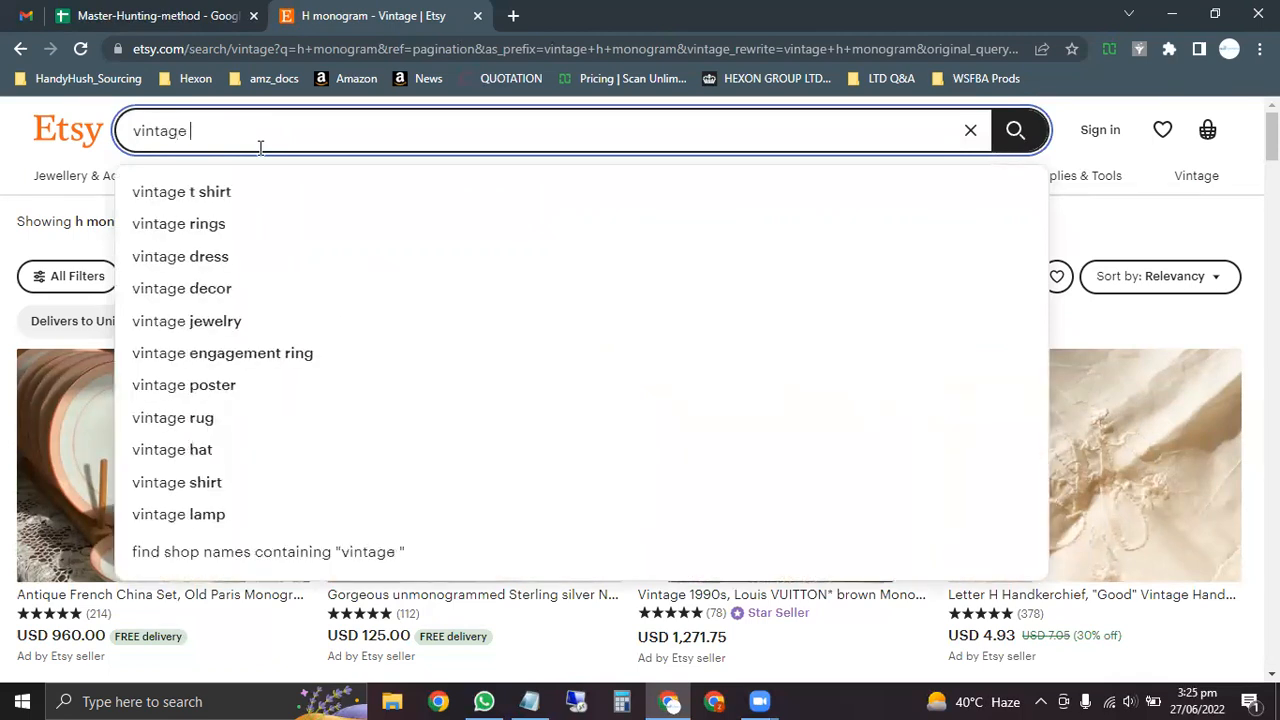
type("art")
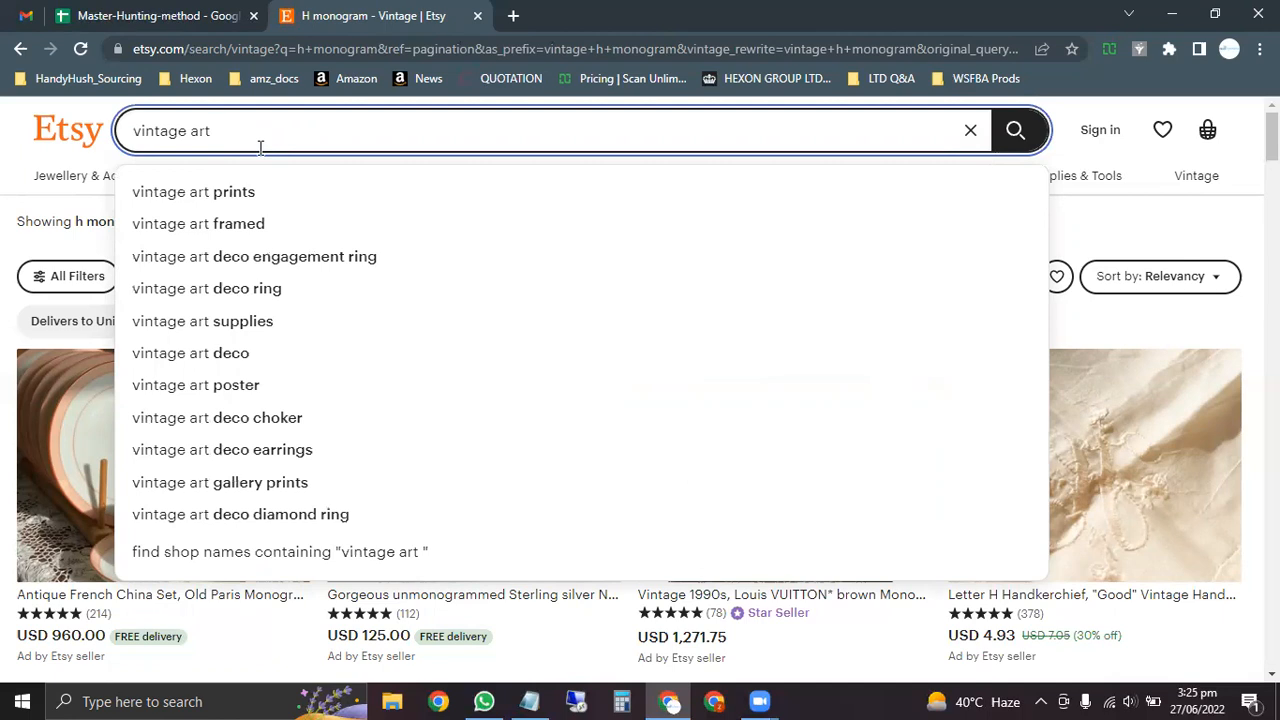
type("a")
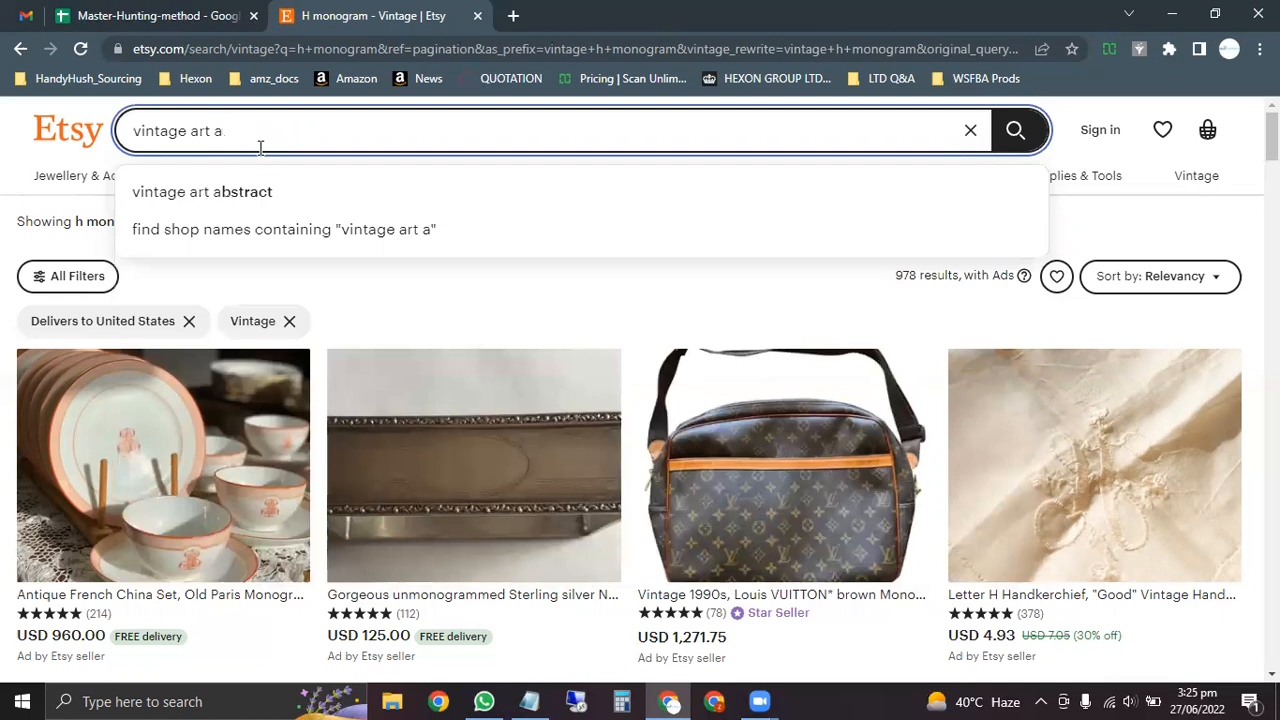
Step: Change the search term to "vintage art b" and run the suggested search "vintage art bathroom"
key("BackSpace")
type("b")
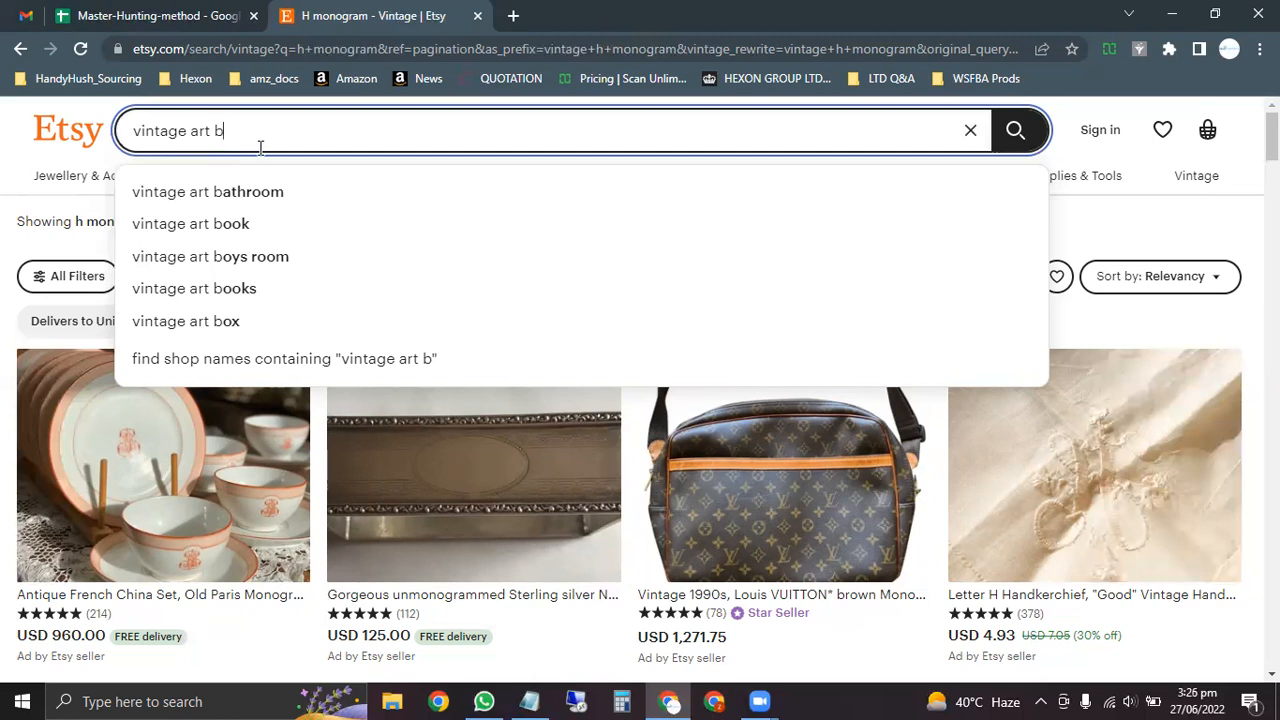
key("Down")
key("Return")
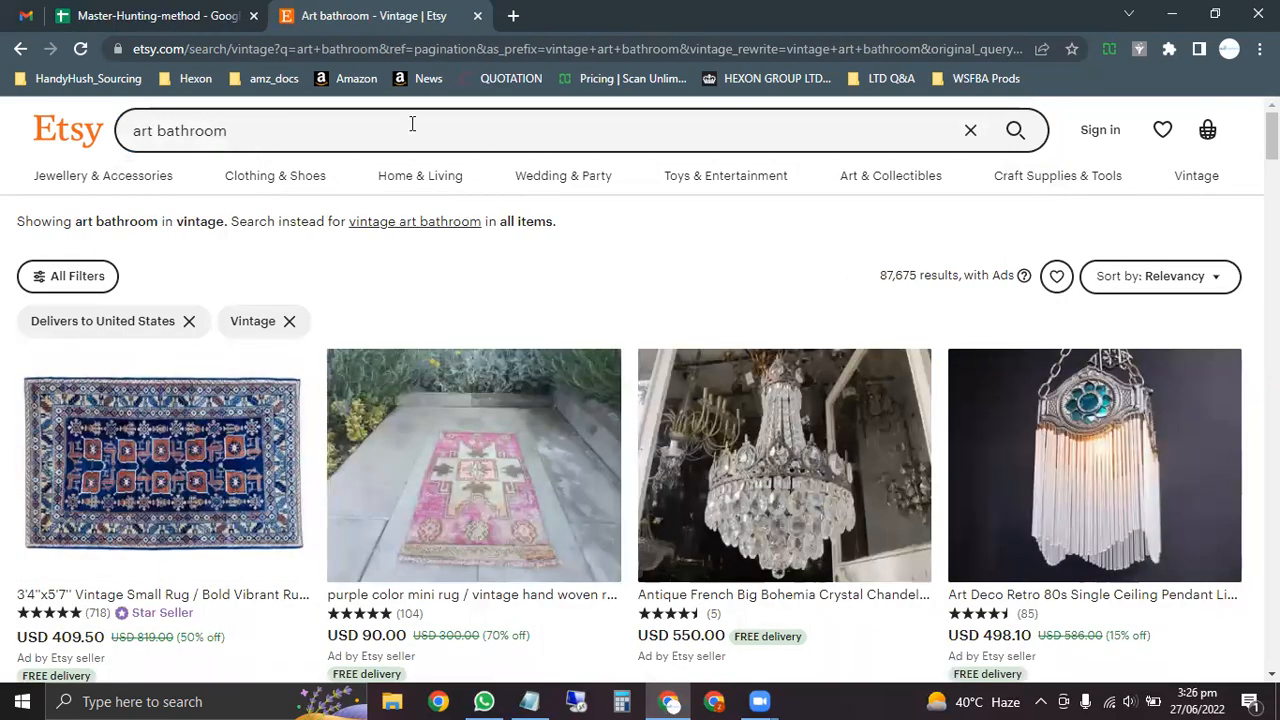
Step: Replace the term "art bathroom" with a correctly spelled "vintage art b" to list its keyword suggestions
left_click(255, 123)
key("ctrl+a")
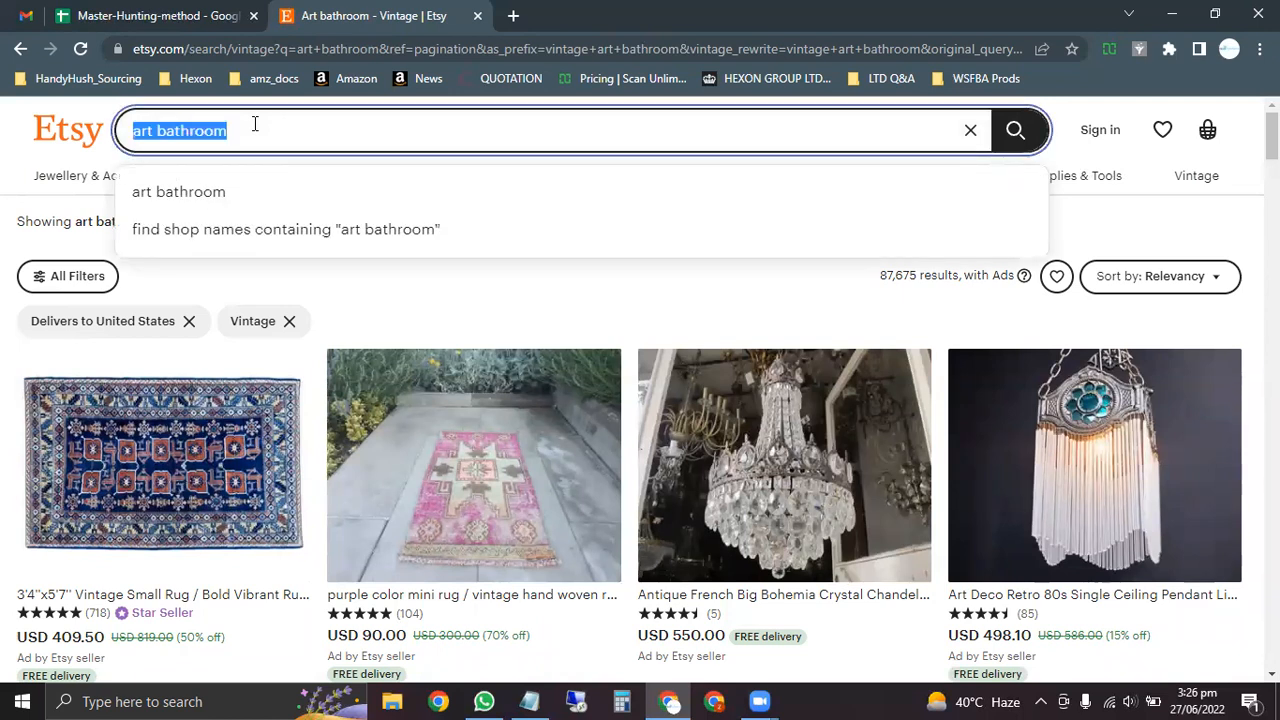
type("vitage art")
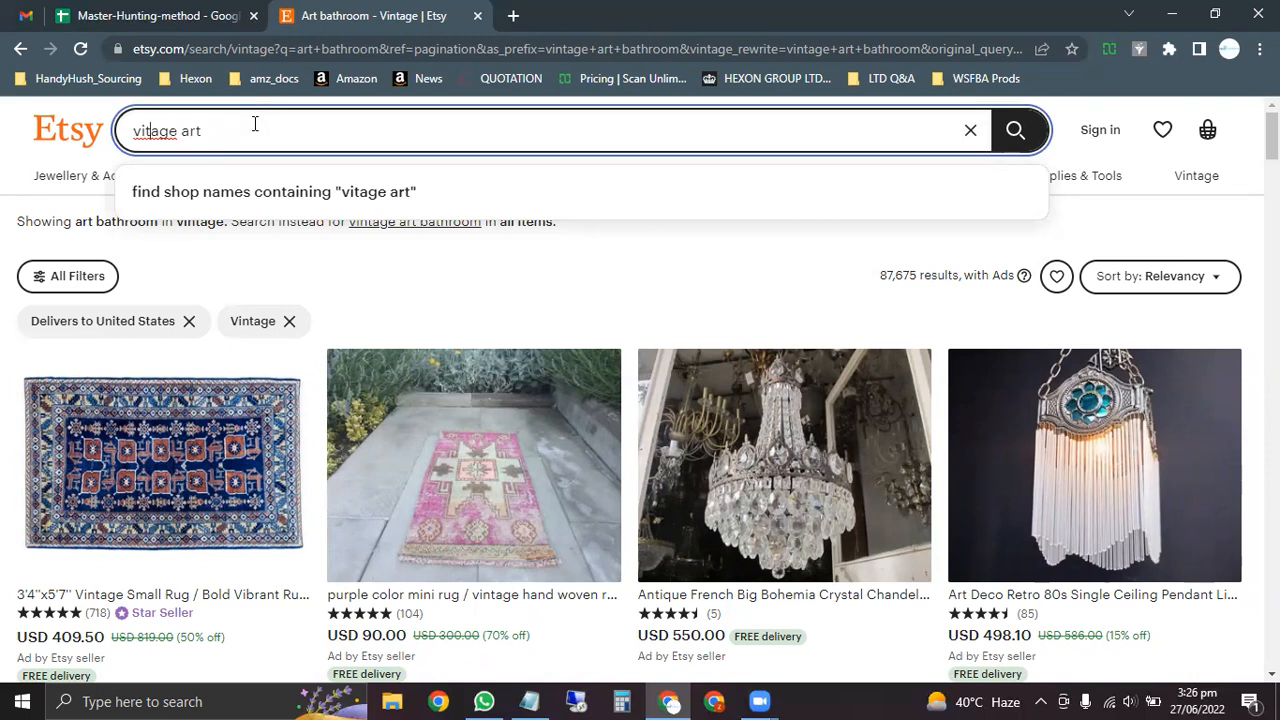
type("n")
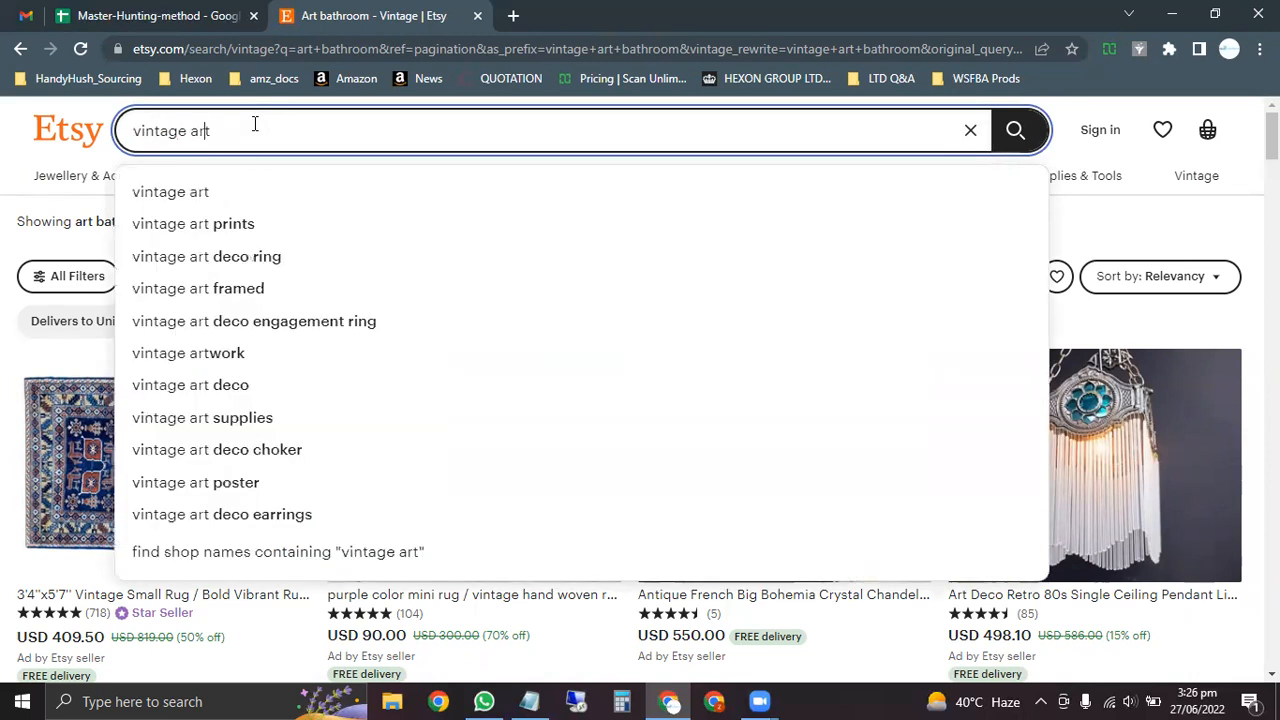
type(" b")
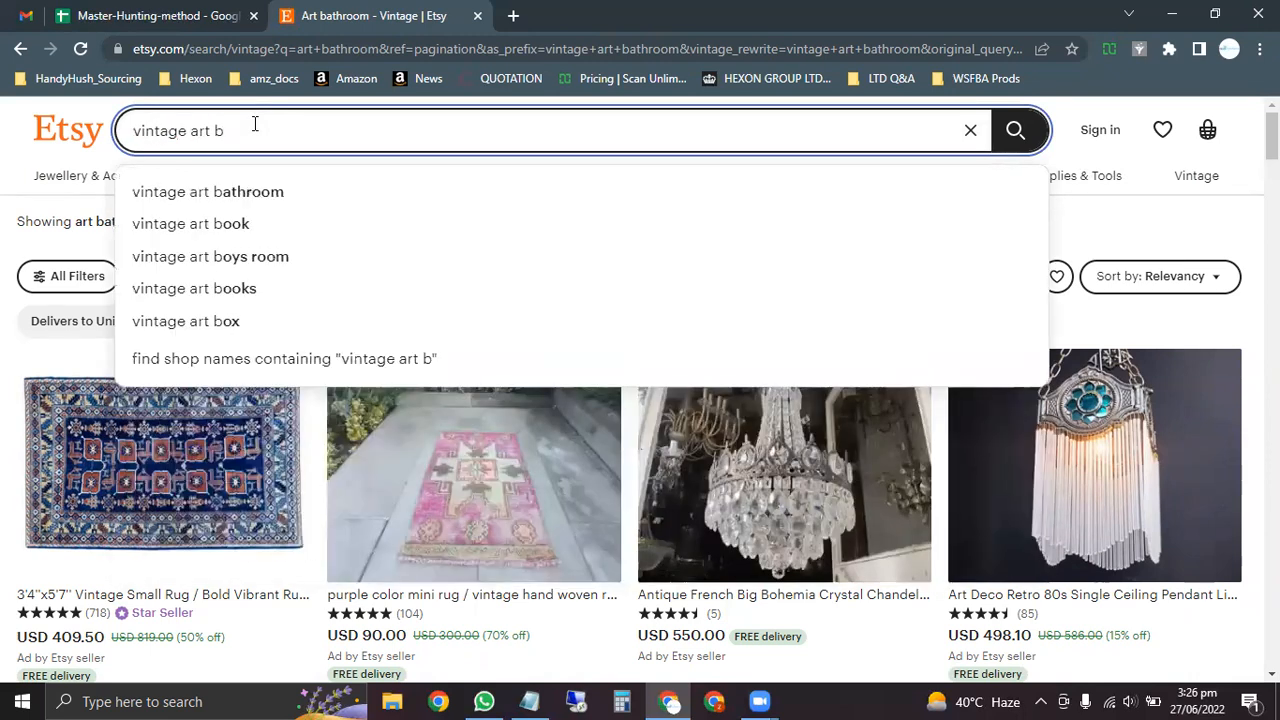
Step: Run the suggested search "vintage art book" to check its competition
key("Down")
key("Down")
key("Return")
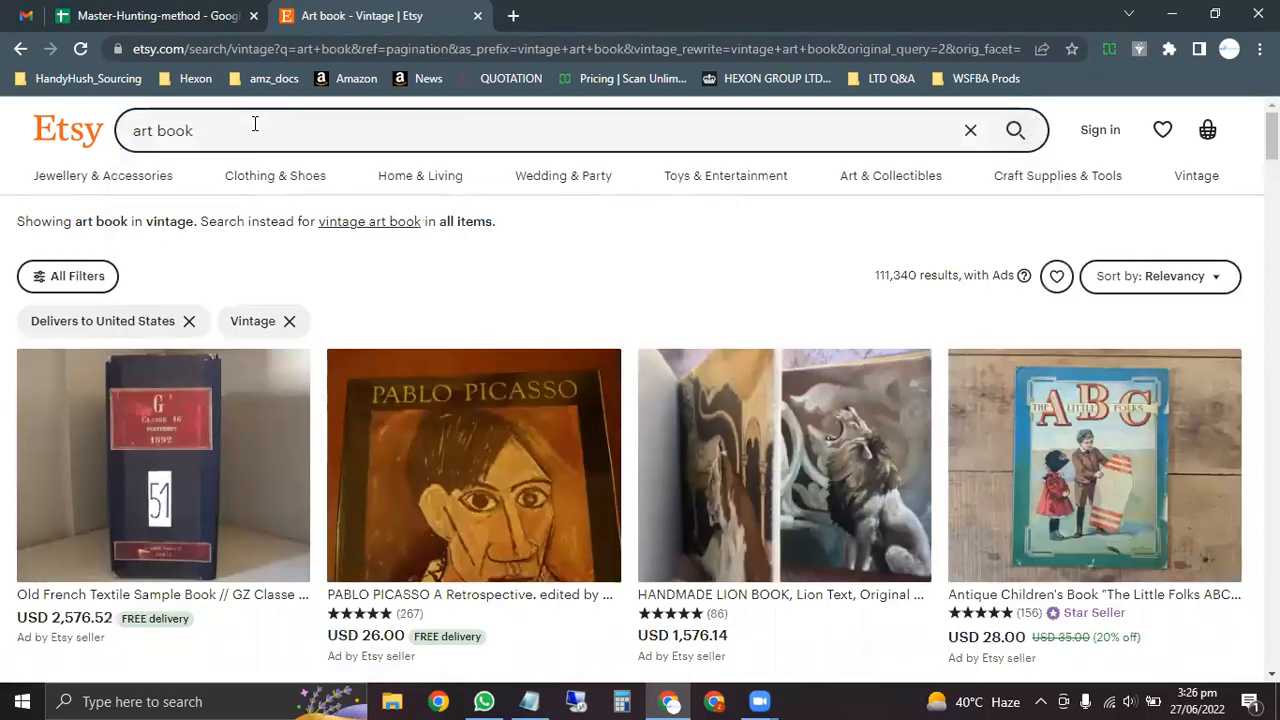
Step: Go through the keyword suggestions for "art book" and run the suggested search "art book vintage"
left_click(255, 123)
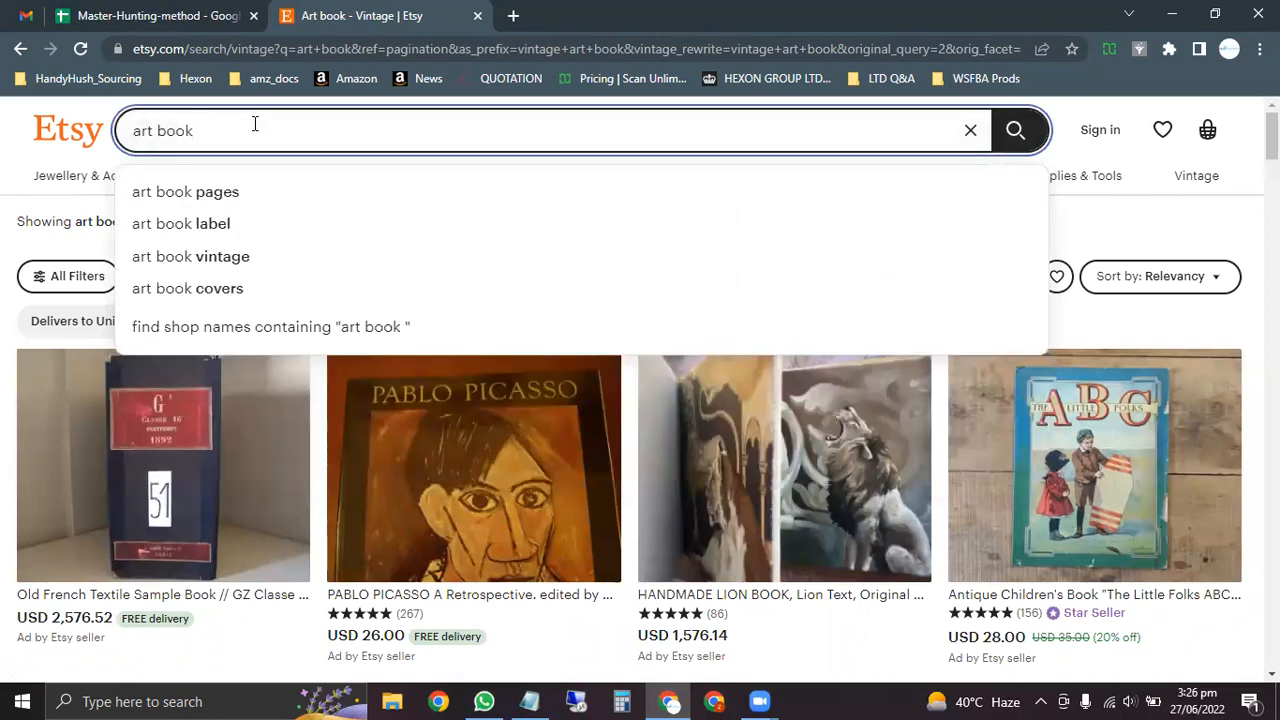
key("Down")
key("Down")
key("Down")
key("Down")
key("Up")
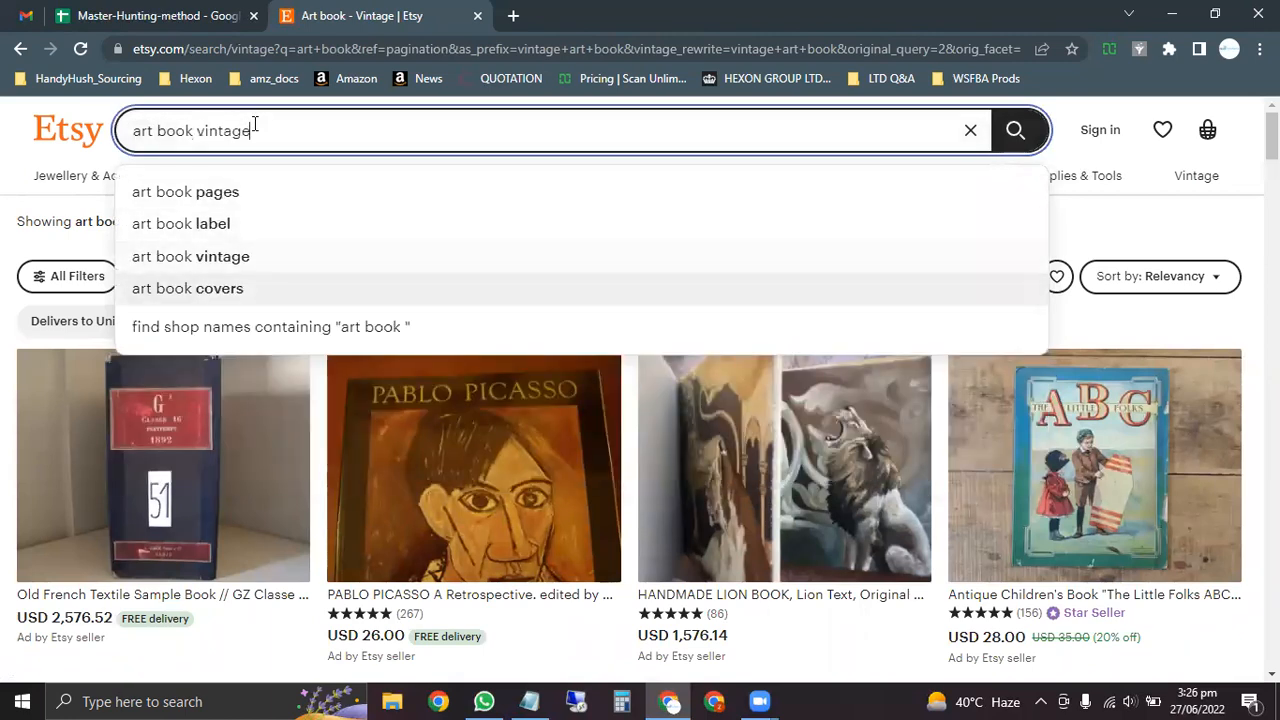
key("Return")
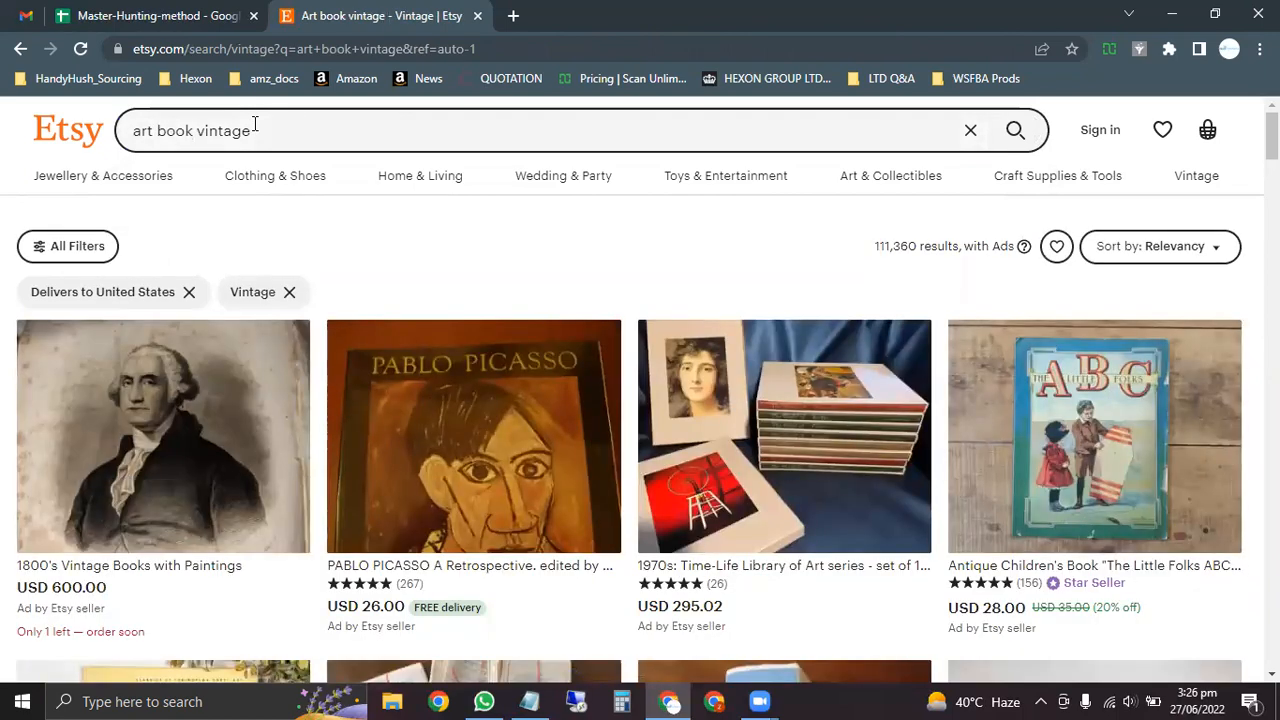
Step: Replace the search term with the new seed keyword "knitted" to list its suggestions
key("ctrl+a")
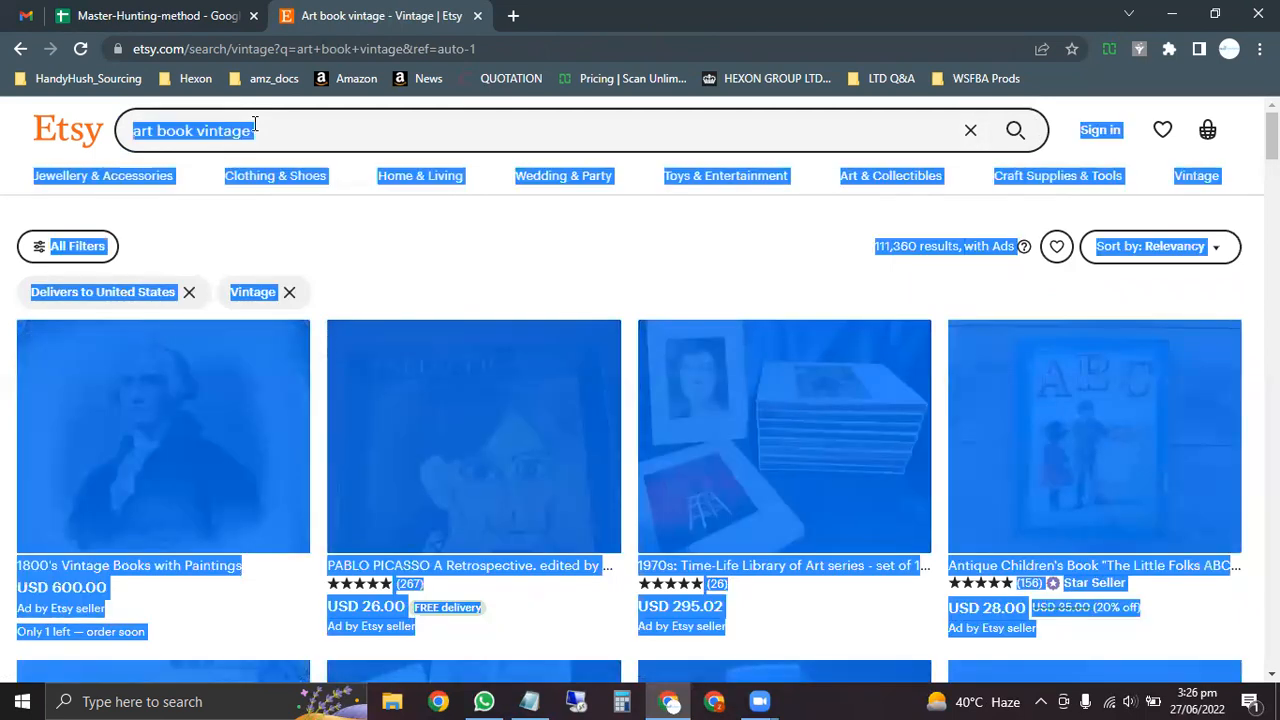
left_click(255, 123)
key("ctrl+a")
key("BackSpace")
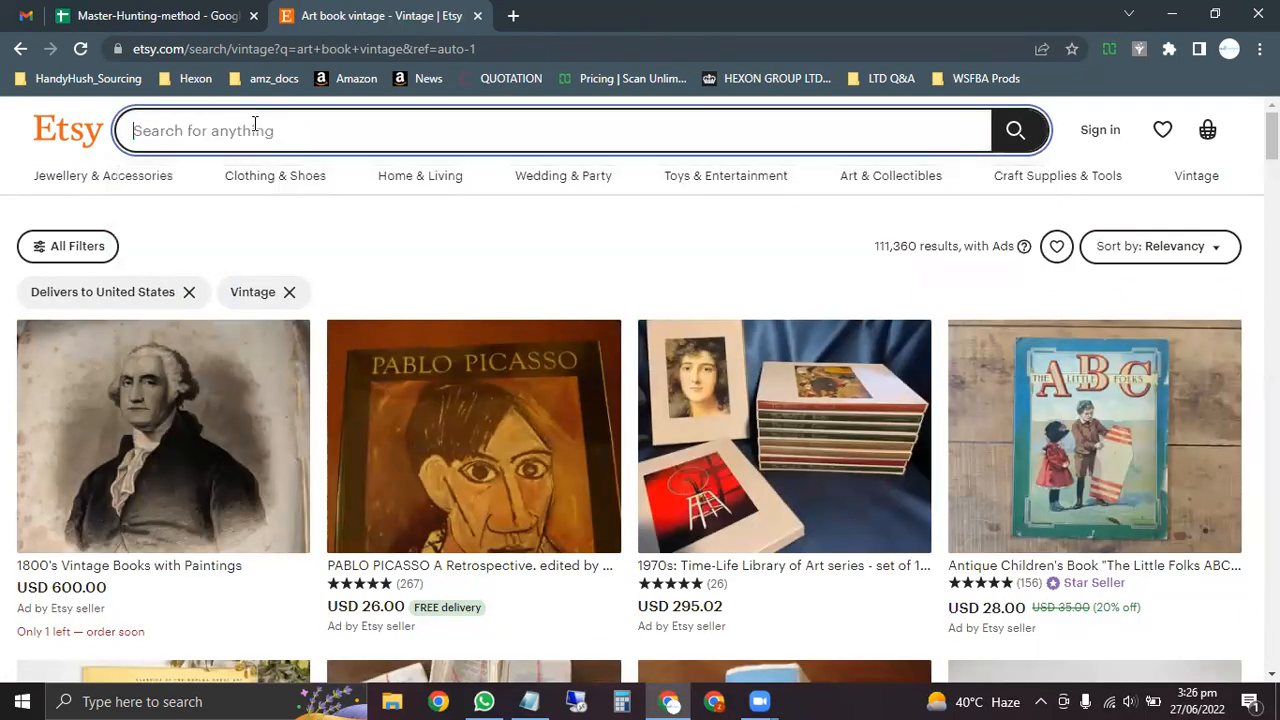
type("vin")
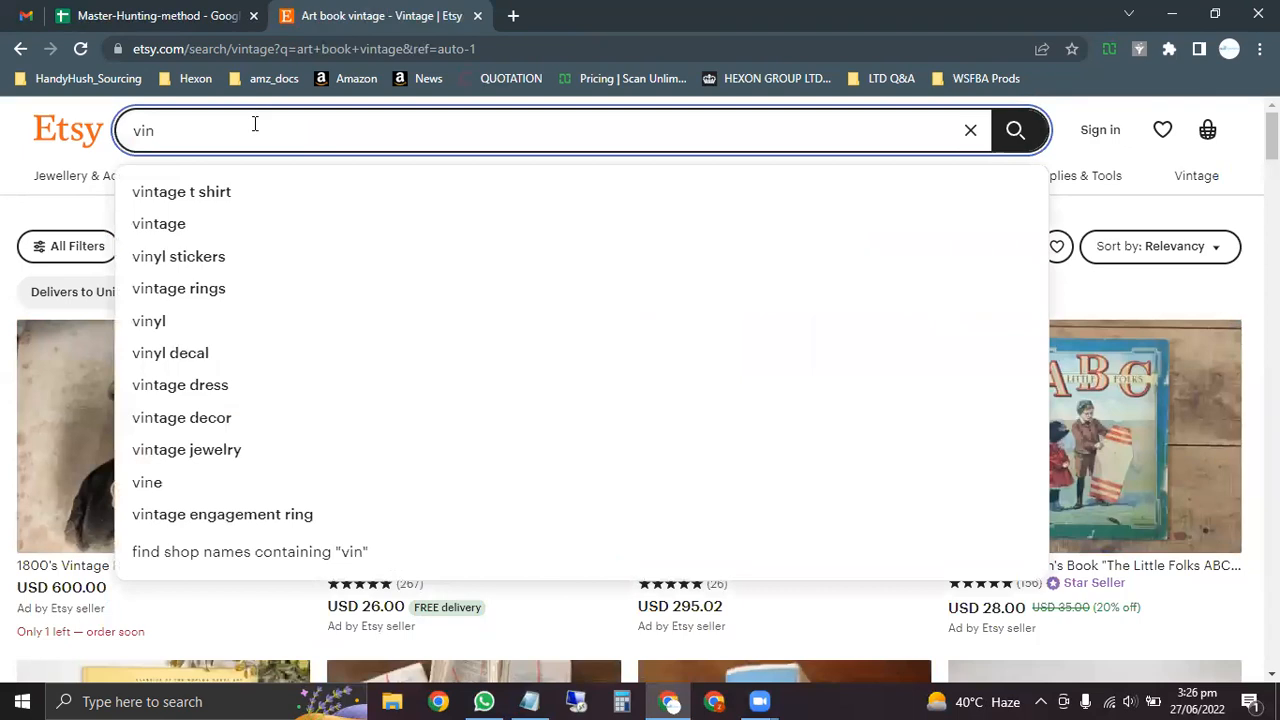
key("ctrl+a")
type("k")
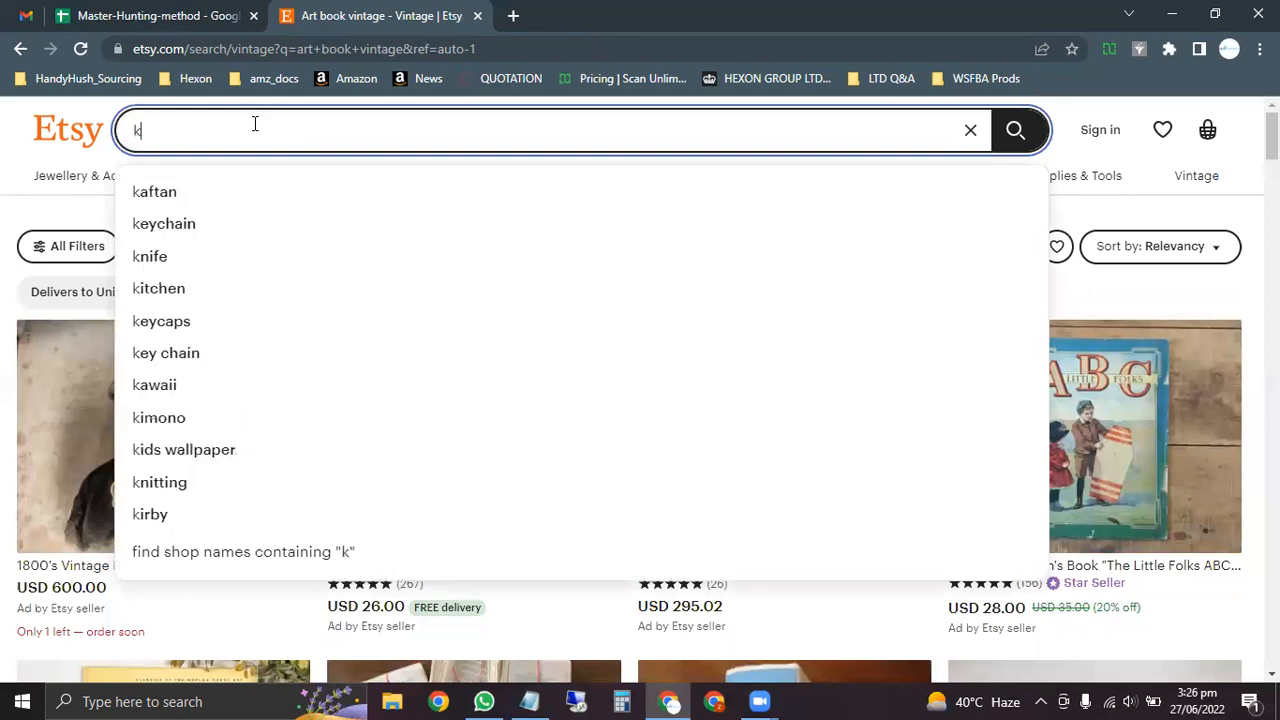
type("ni")
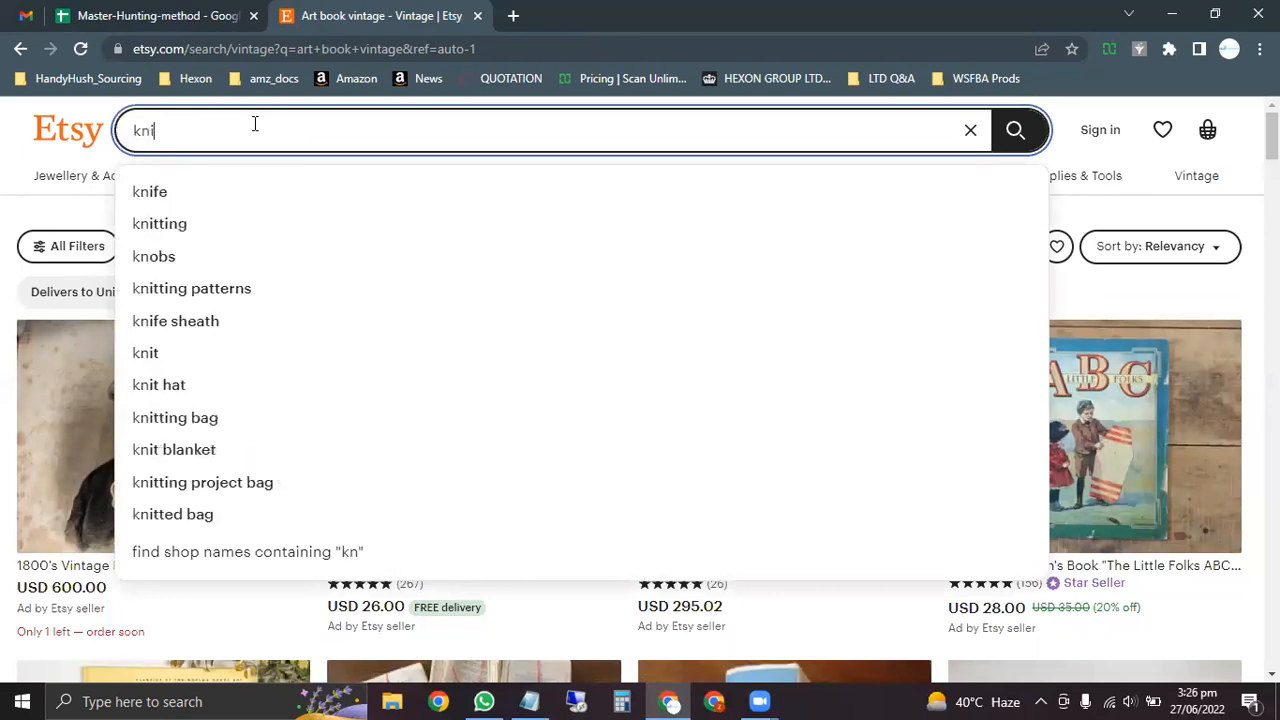
type("tted")
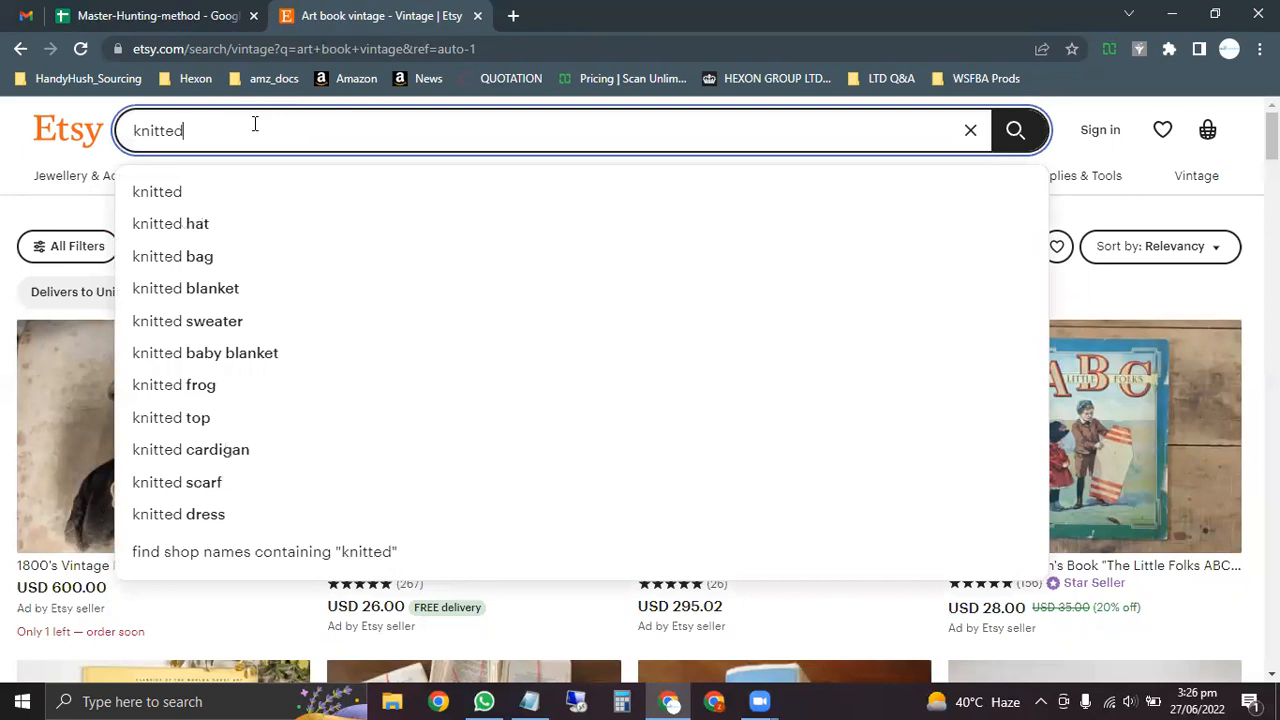
Step: Copy the seed keyword "knitted" into the Master-Hunting-method sheet, placing it in merged cells D5:F5
key("ctrl+a")
key("ctrl+c")
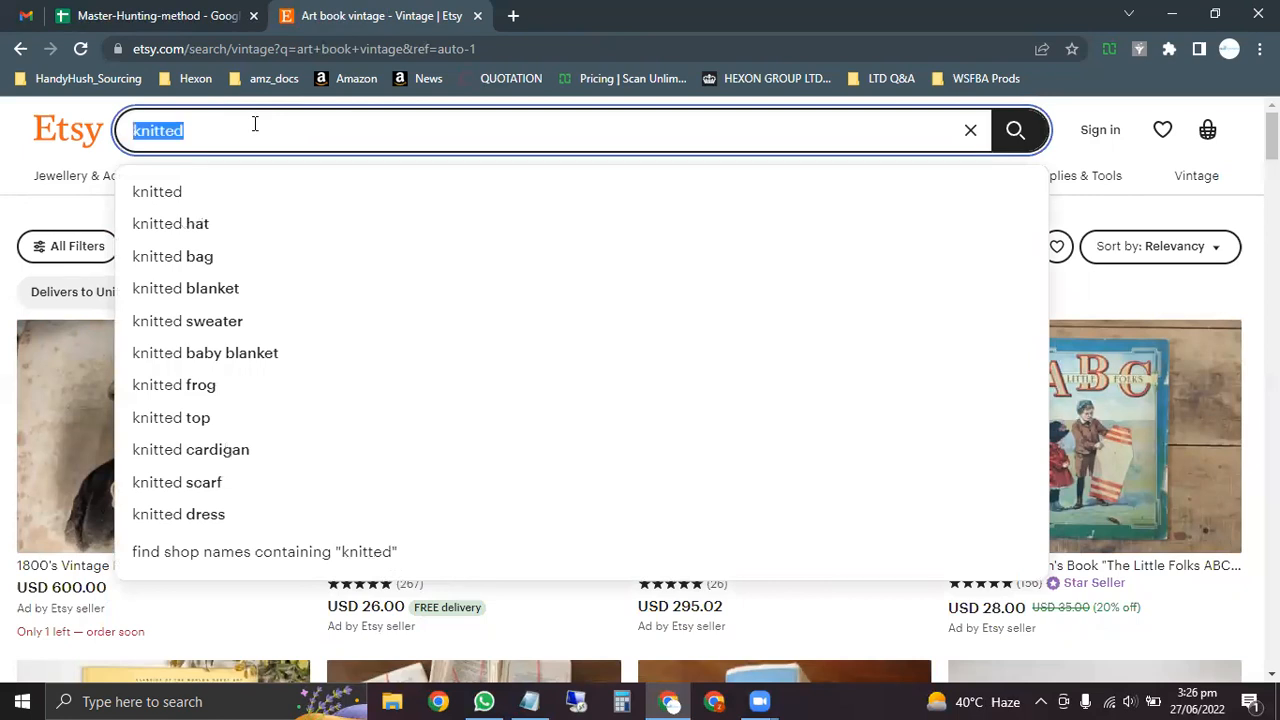
left_click(95, 14)
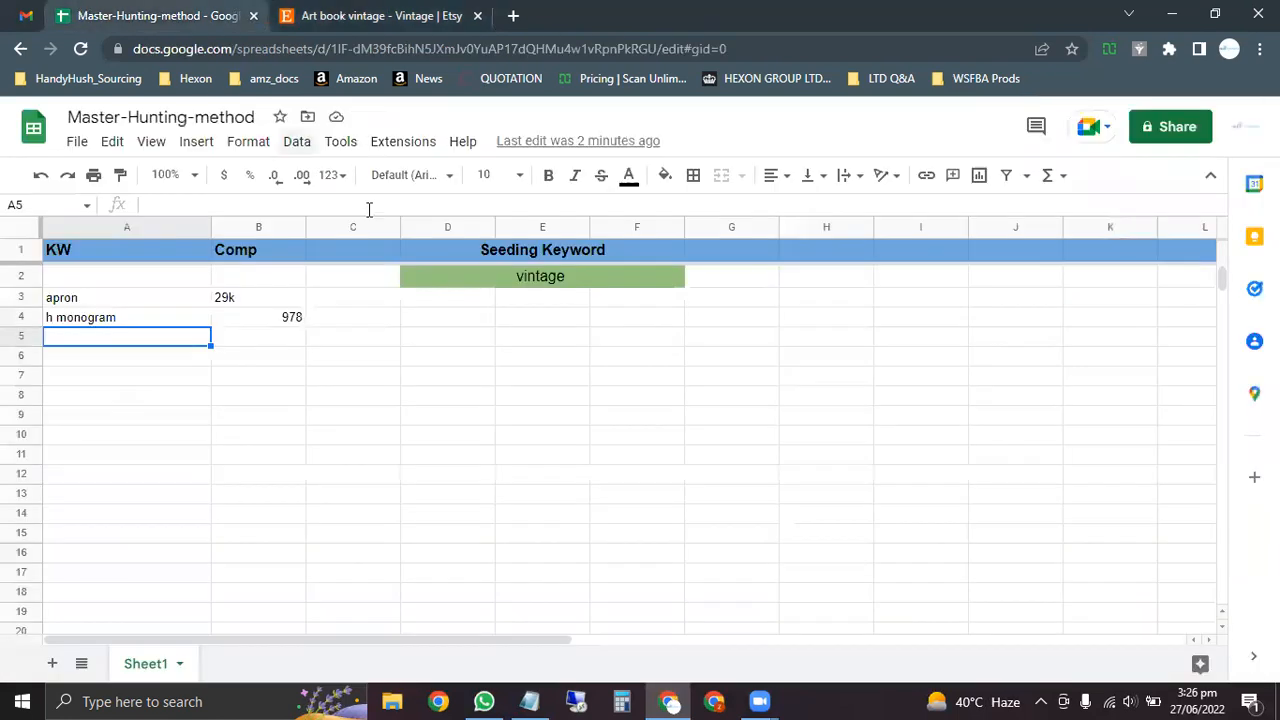
left_click(451, 340)
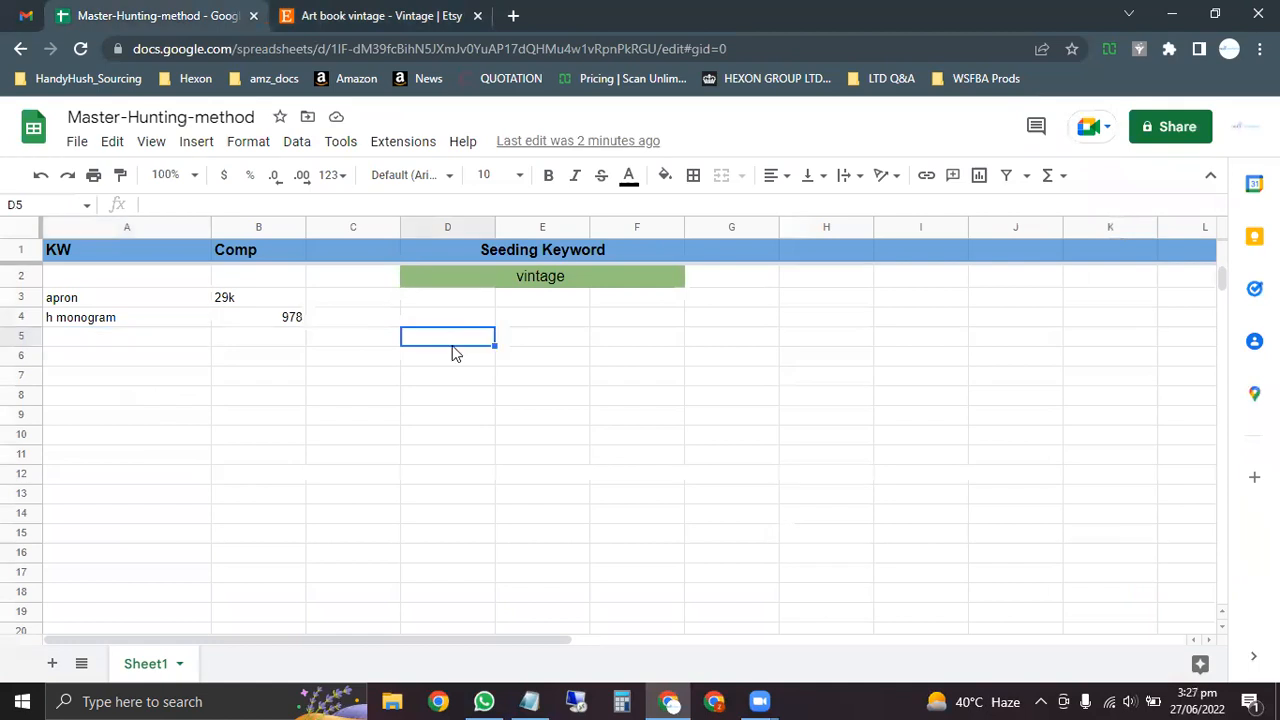
key("shift+Right")
key("shift+Right")
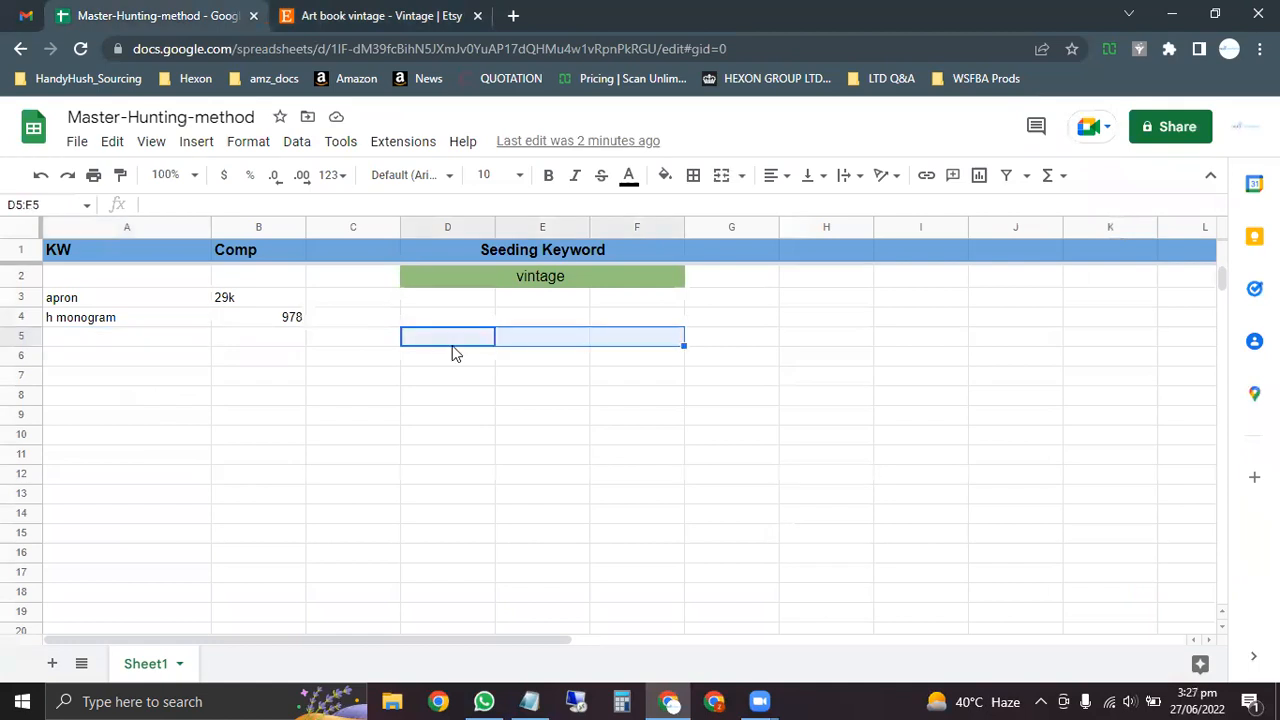
left_click(721, 175)
key("ctrl+v")
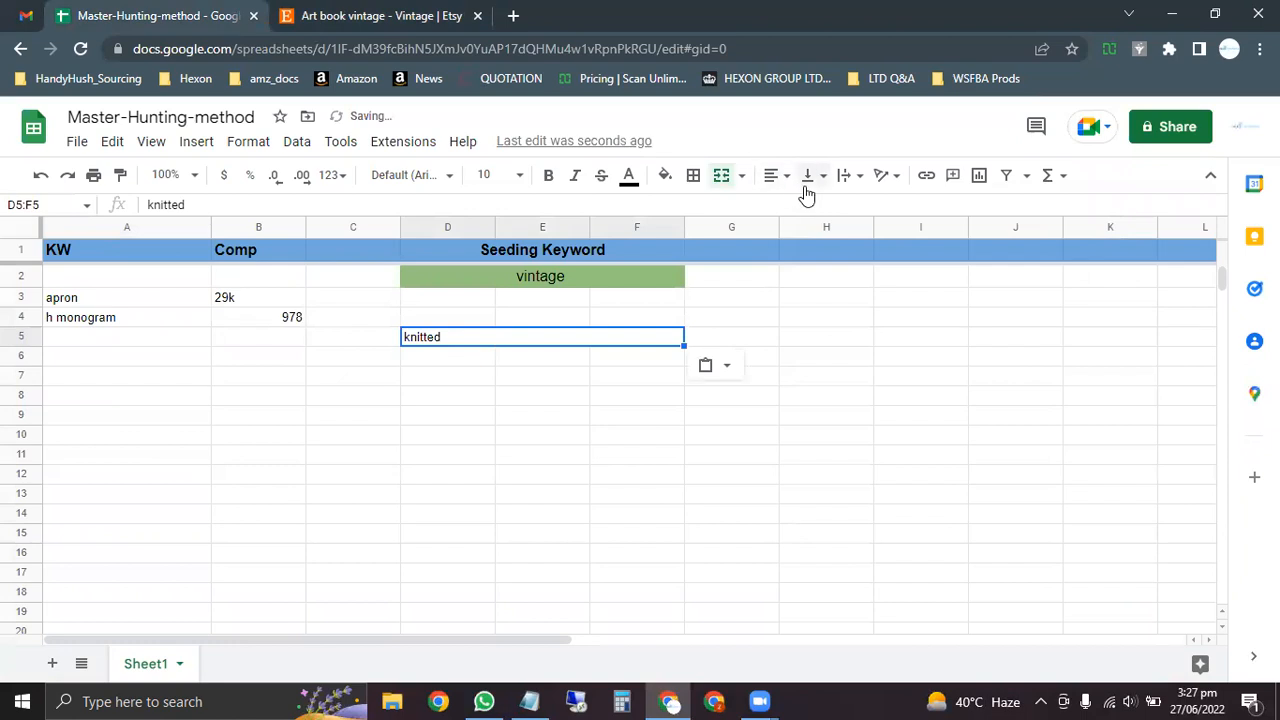
Step: Centre the contents of the Seeding Keyword range D1:F12 horizontally
left_click(458, 251)
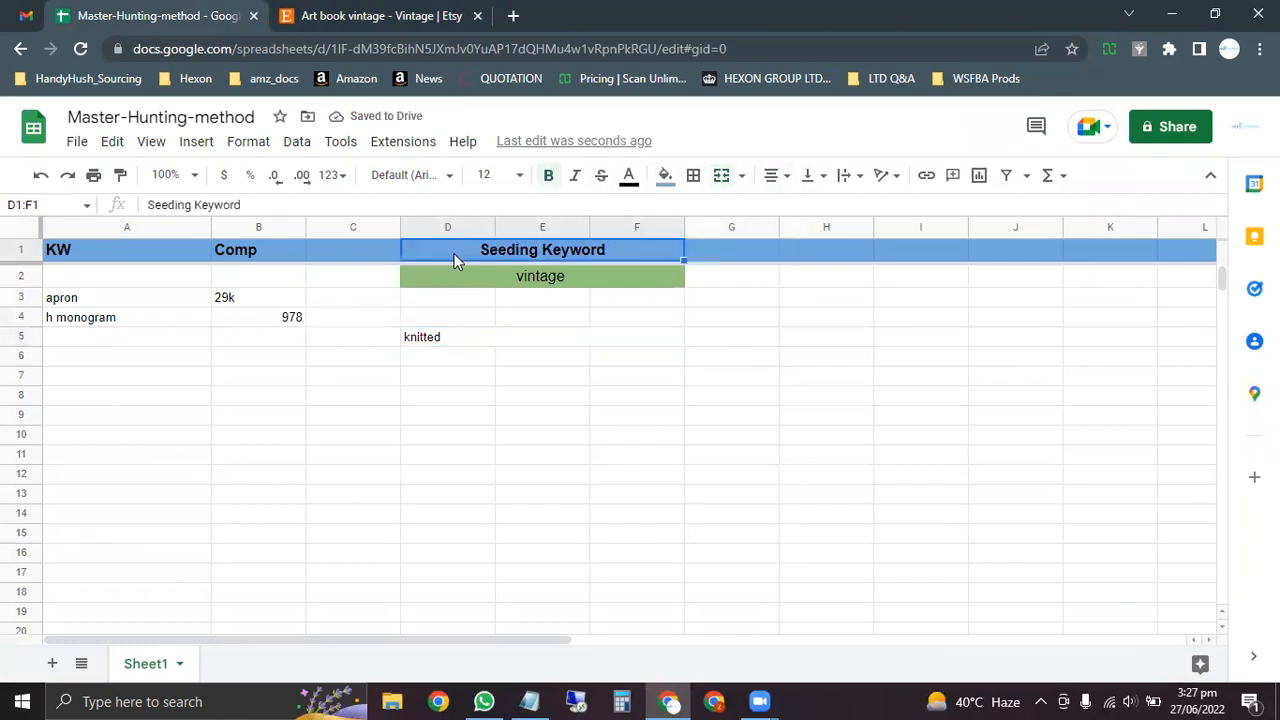
key("shift+Down")
key("shift+Down")
key("shift+Down")
key("shift+Down")
key("shift+Down")
key("shift+Down")
key("shift+Down")
key("shift+Down")
key("shift+Down")
key("shift+Down")
key("shift+Down")
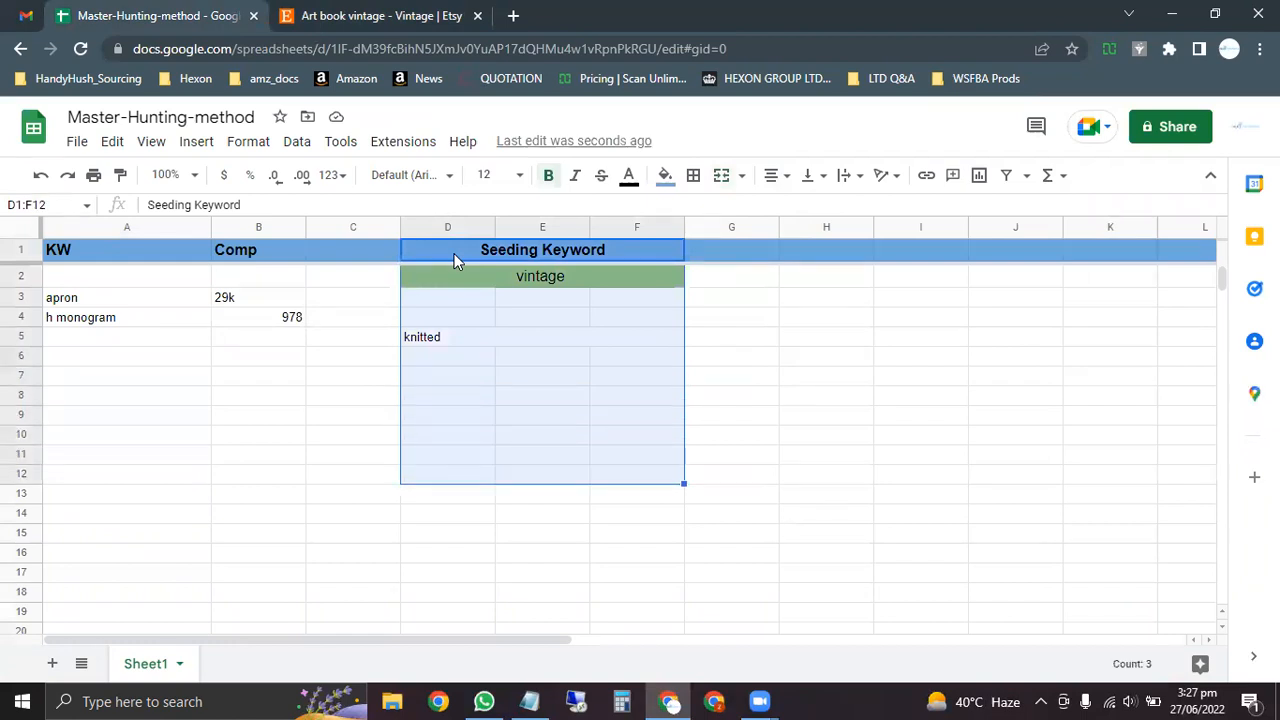
left_click(788, 182)
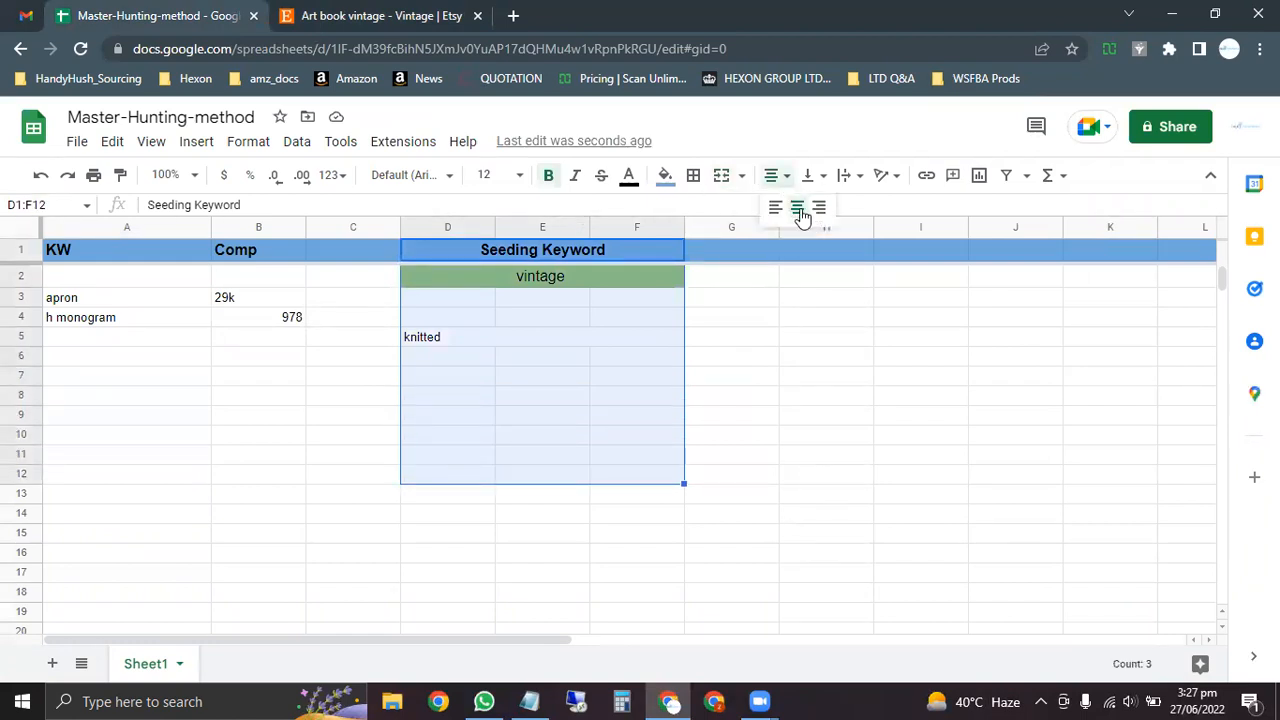
left_click(799, 213)
left_click(767, 342)
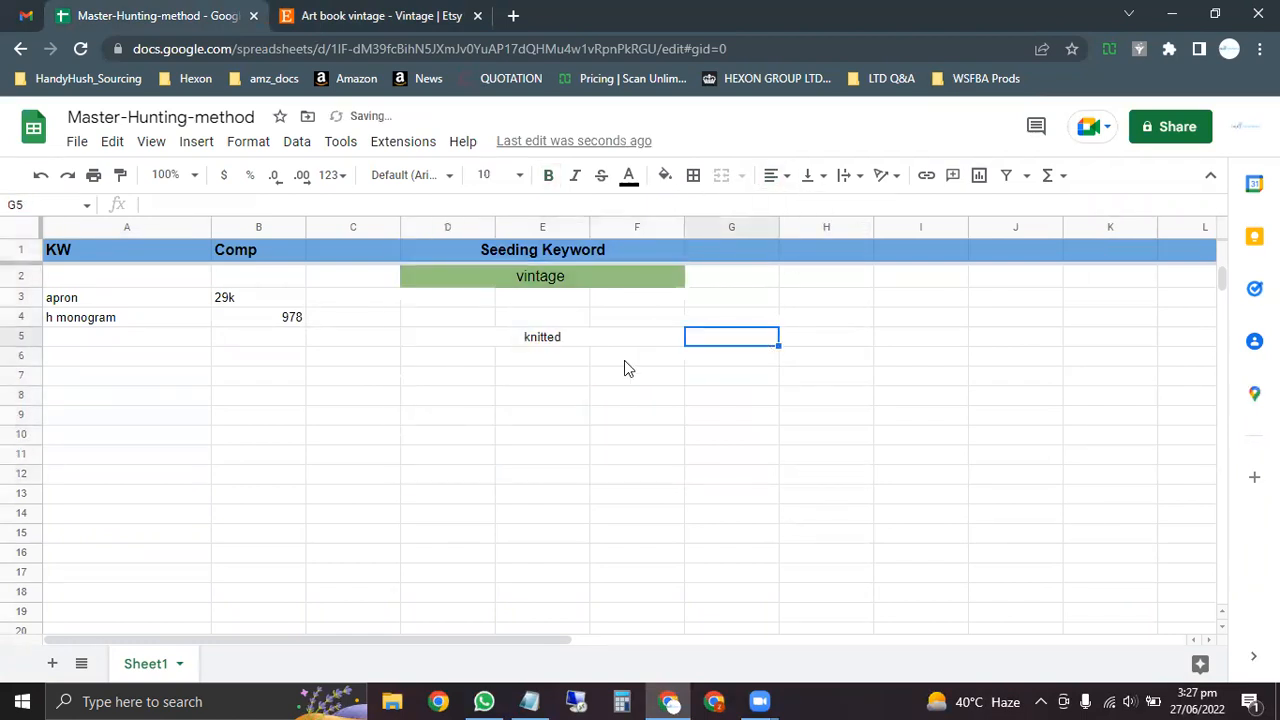
Step: Make the "knitted" seed cell bold and fill it with the same green as the "vintage" cell
left_click(458, 340)
key("ctrl+b")
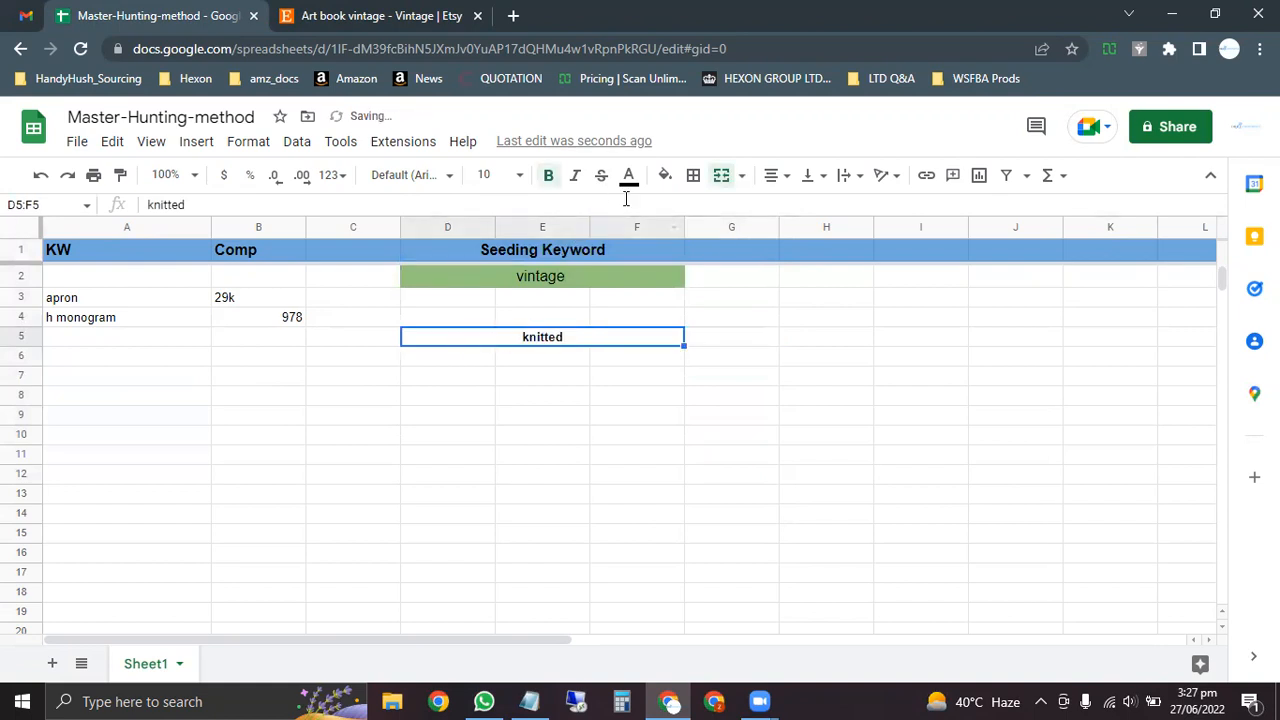
left_click(666, 176)
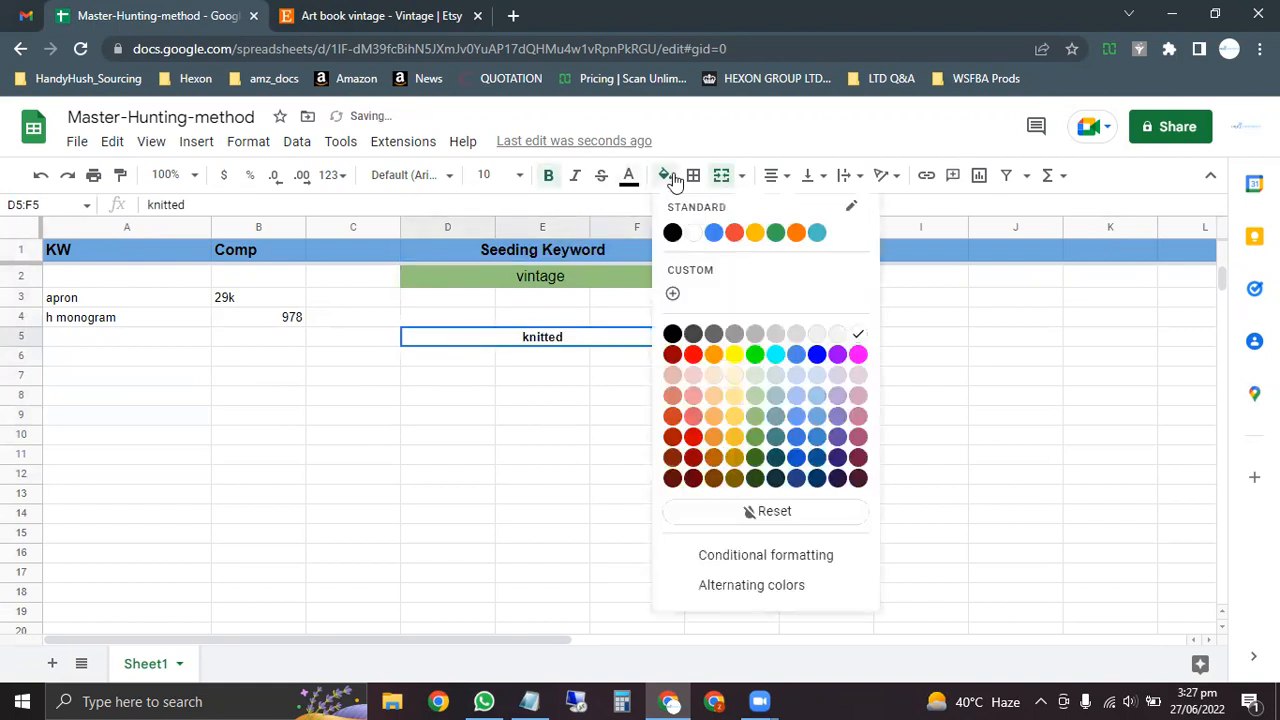
left_click(755, 416)
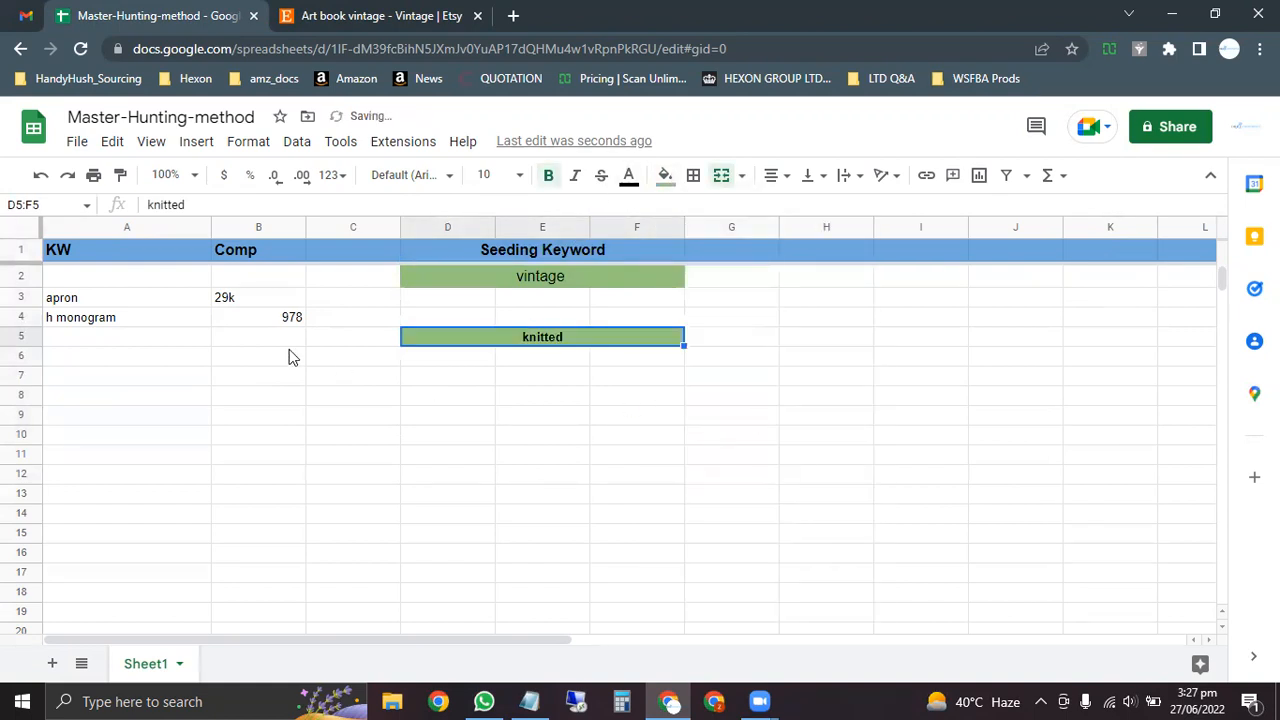
left_click(115, 370)
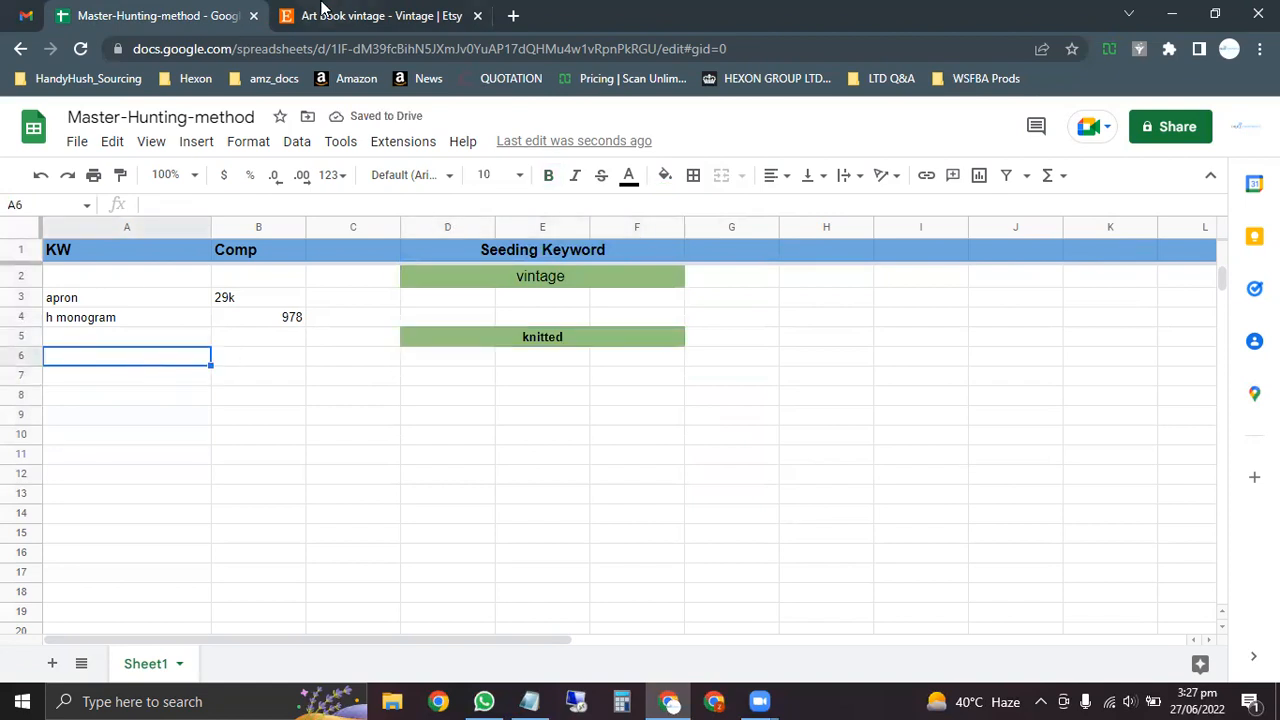
Step: Return to Etsy, extend the search term to "knitted a" and run the suggested search "knitted animals"
left_click(322, 12)
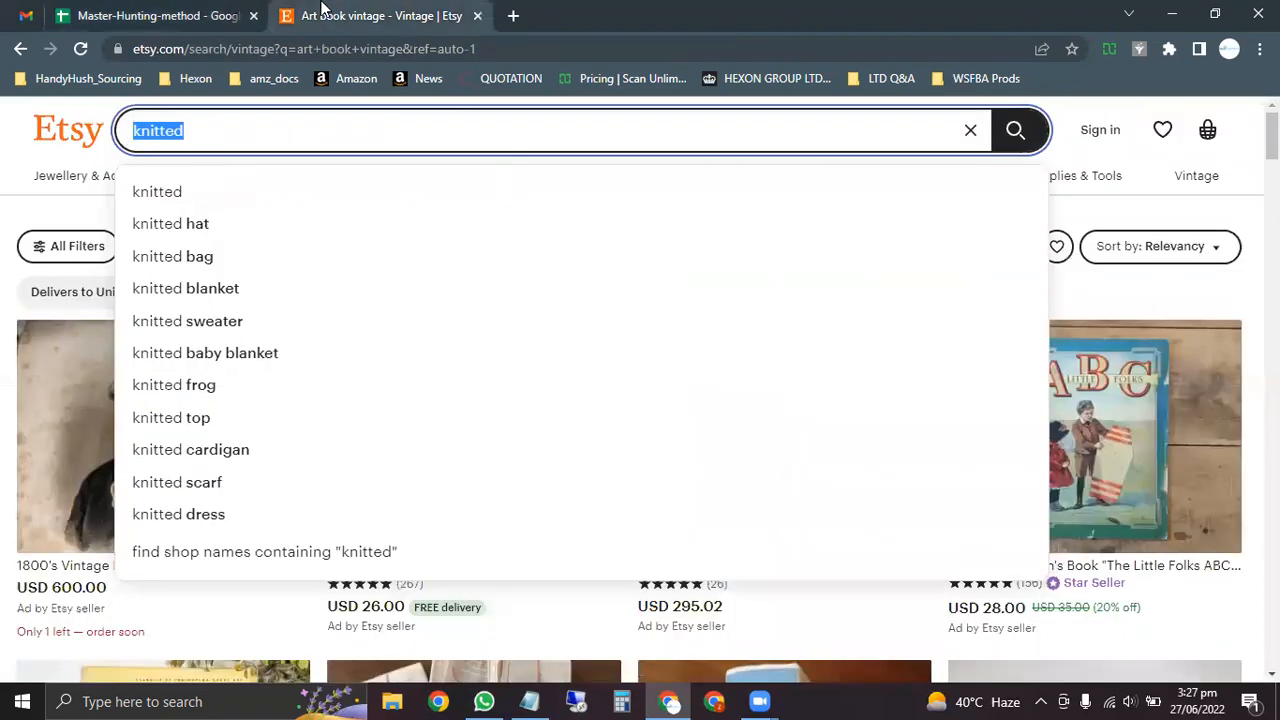
left_click(229, 115)
type("a")
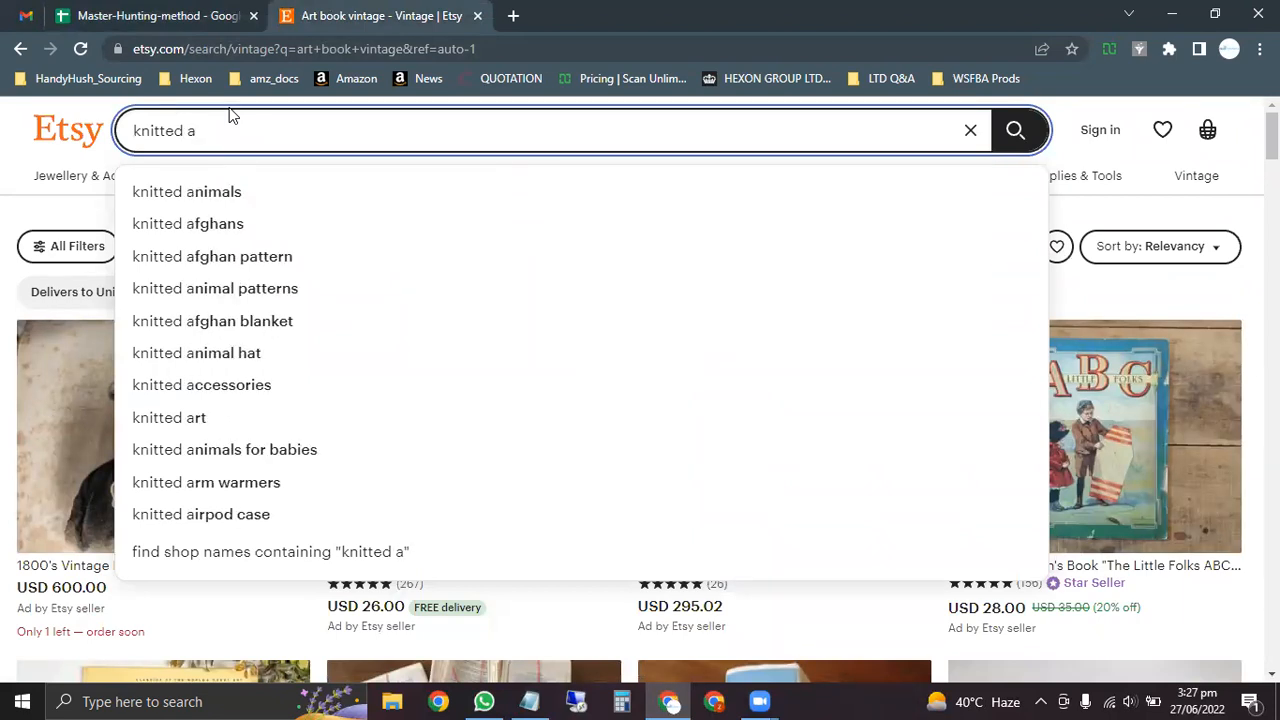
key("Down")
key("Return")
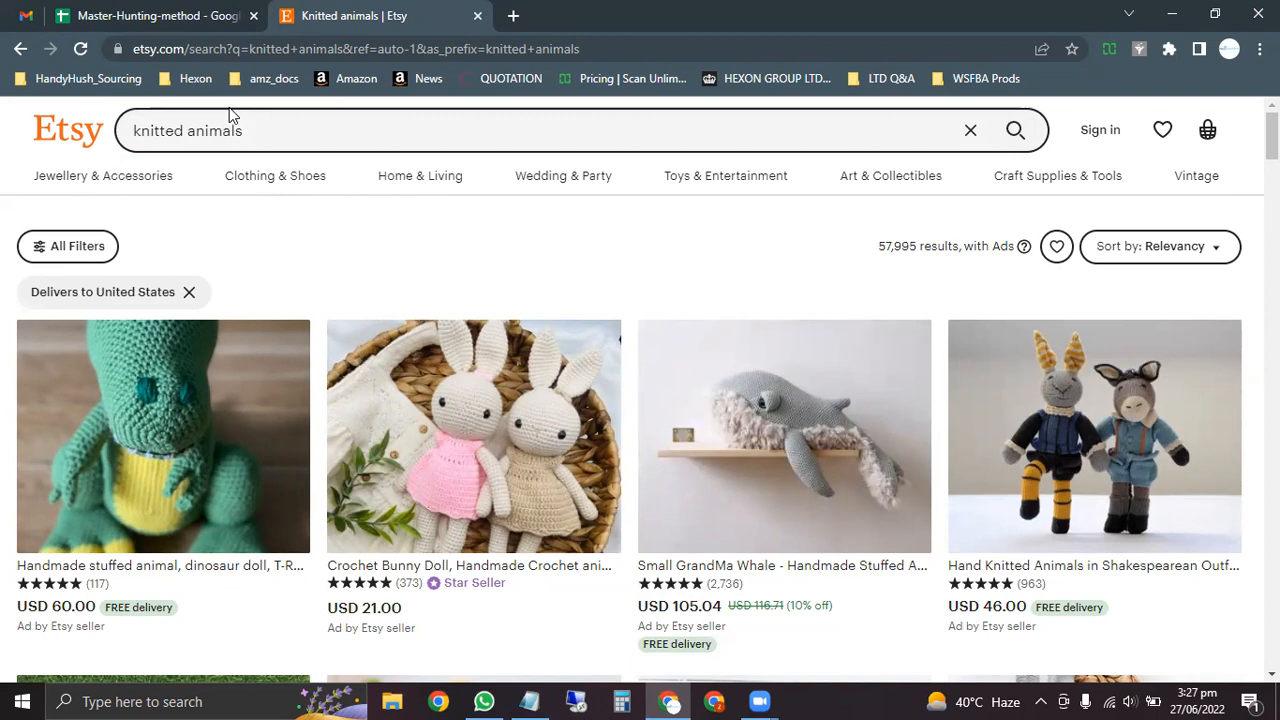
Step: Shorten the search term back to "knitted a" and run the suggested search "knitted afghan pattern"
left_click(249, 130)
key("BackSpace")
key("BackSpace")
key("BackSpace")
key("BackSpace")
key("BackSpace")
key("BackSpace")
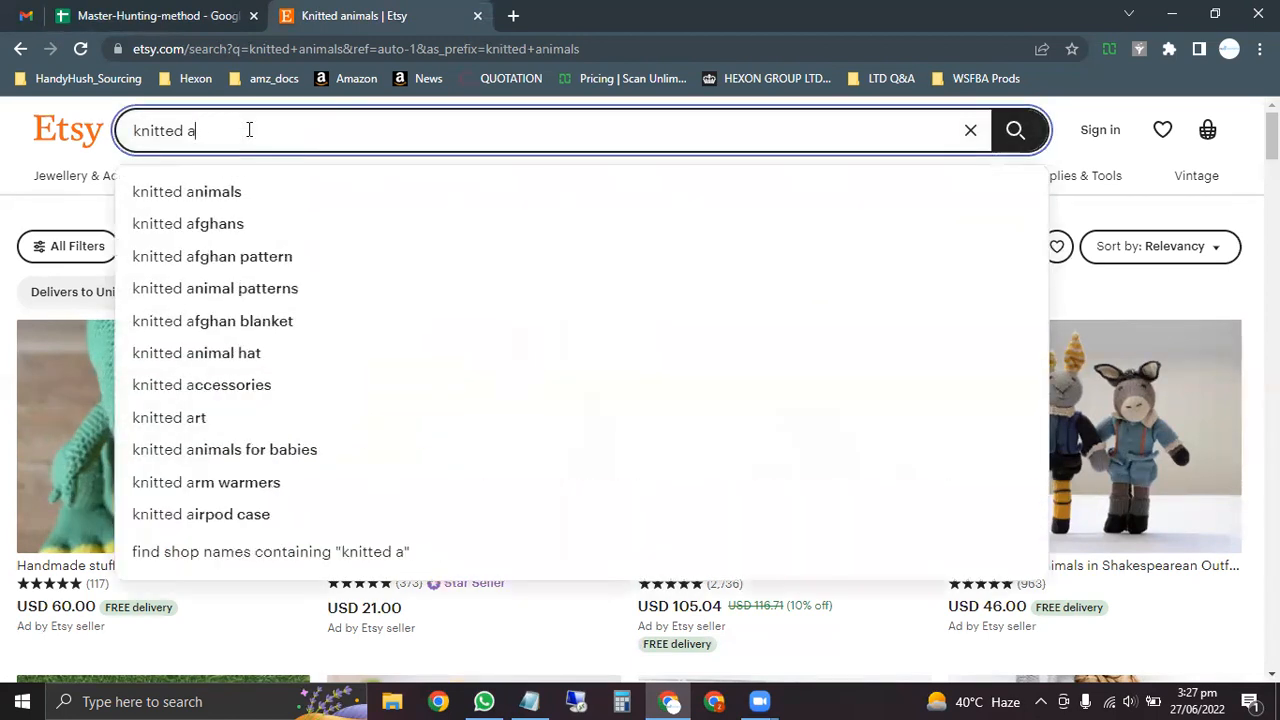
key("Down")
key("Down")
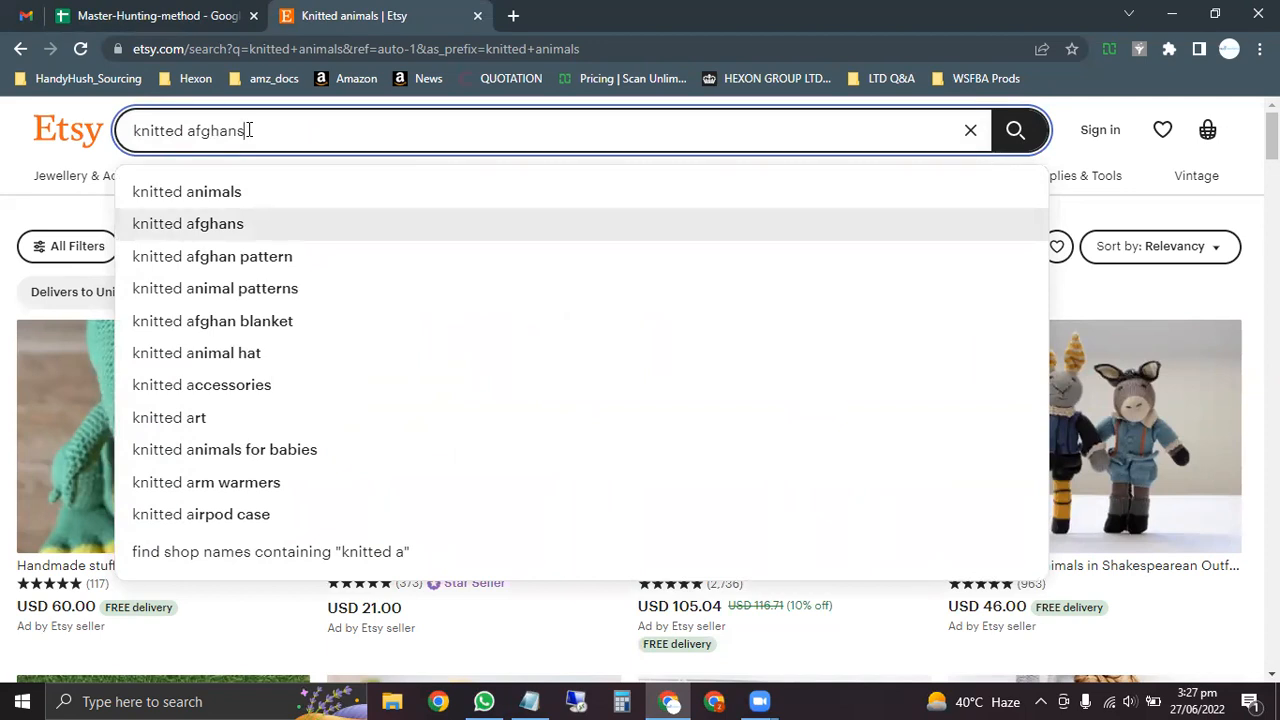
key("Down")
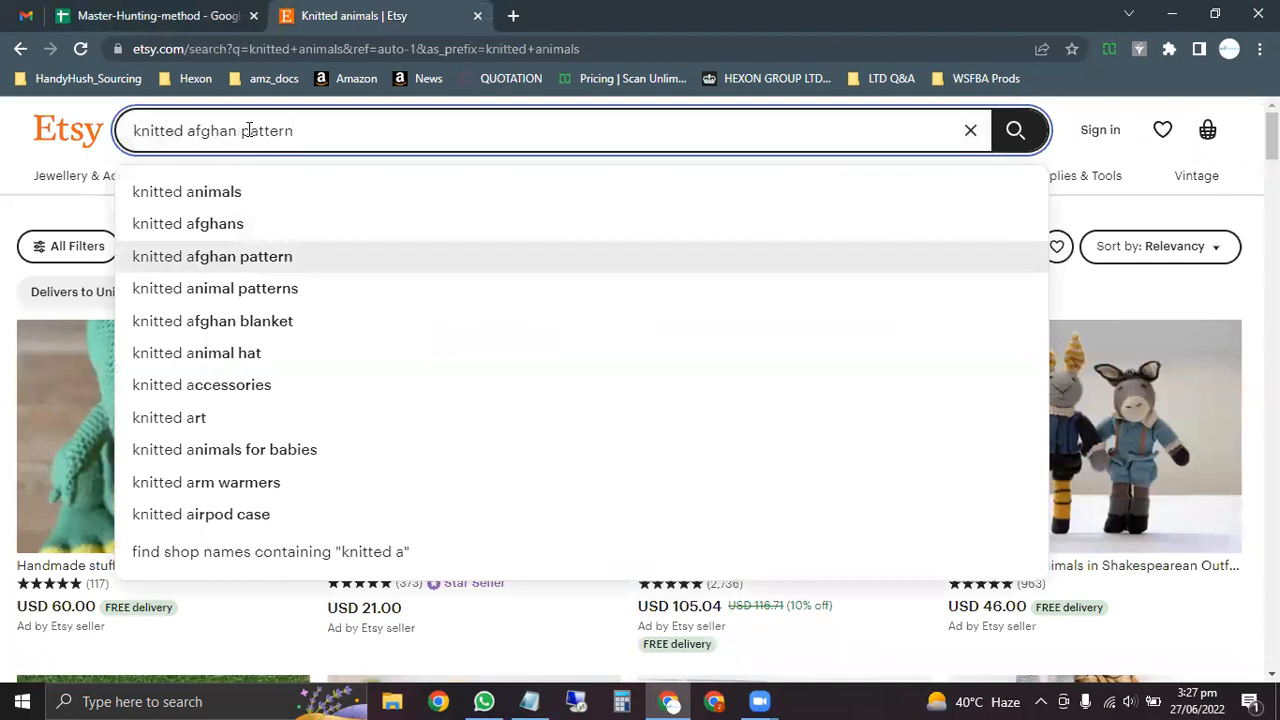
key("Return")
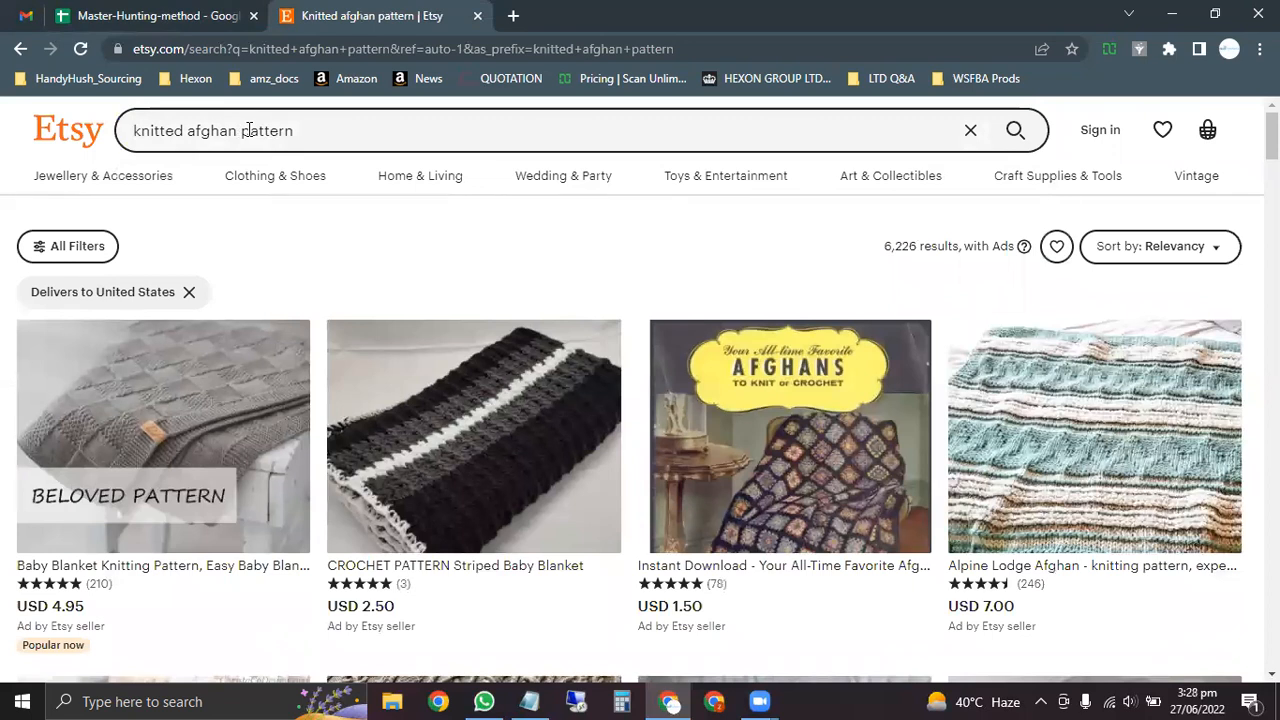
Step: Copy "knitted afghan pattern" into cell A6 of the Master-Hunting-method sheet with 6k as its Comp in B6, then return to Etsy
left_click(249, 130)
key("ctrl+a")
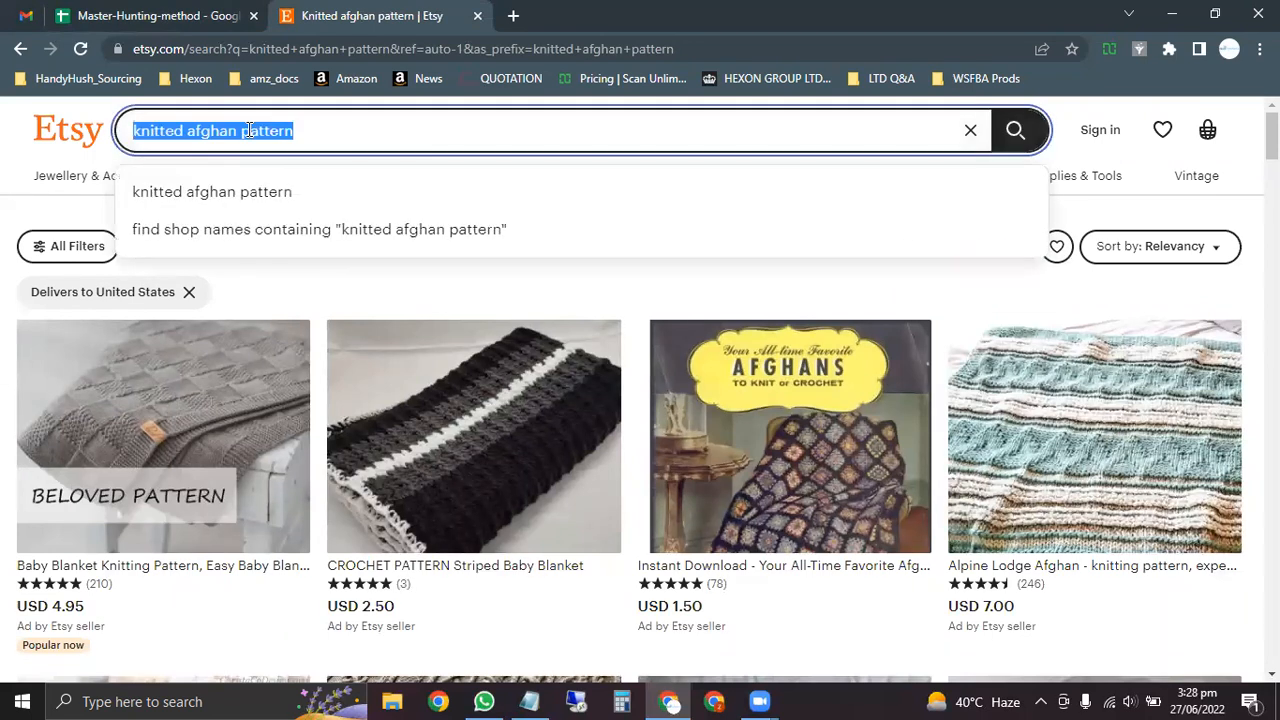
key("ctrl+c")
left_click(175, 12)
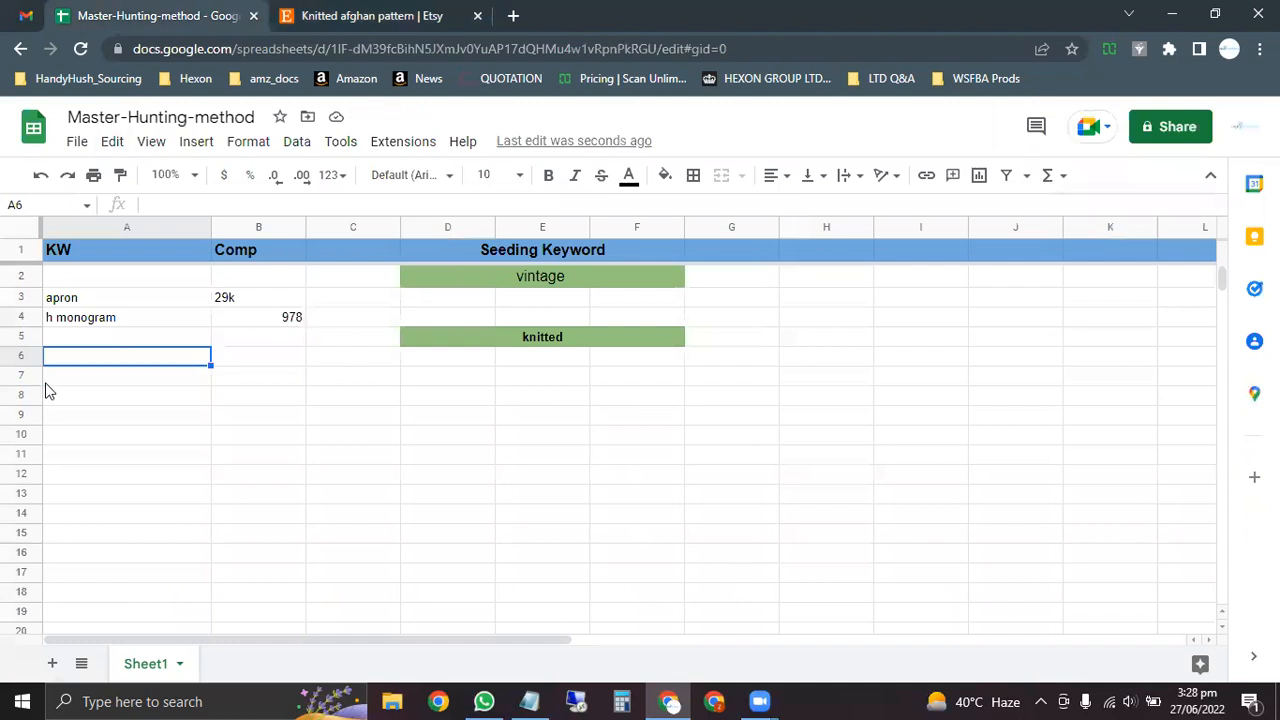
key("ctrl+v")
left_click(271, 361)
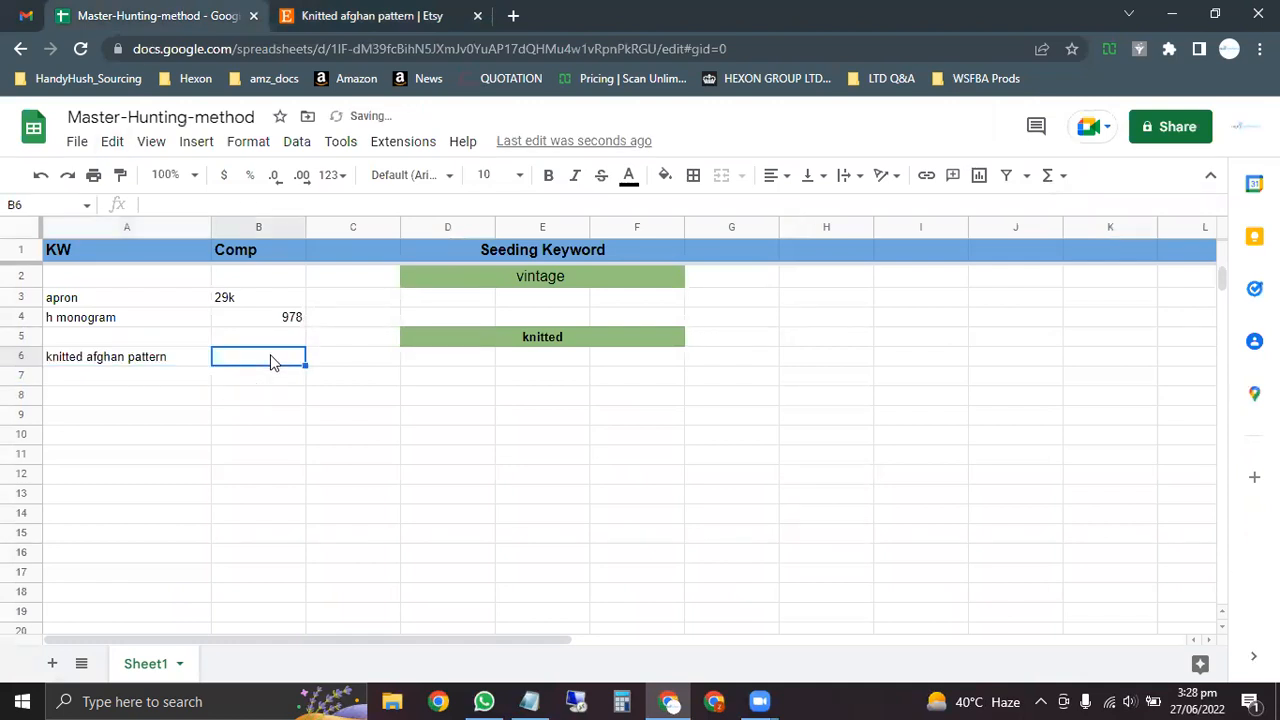
type("6k")
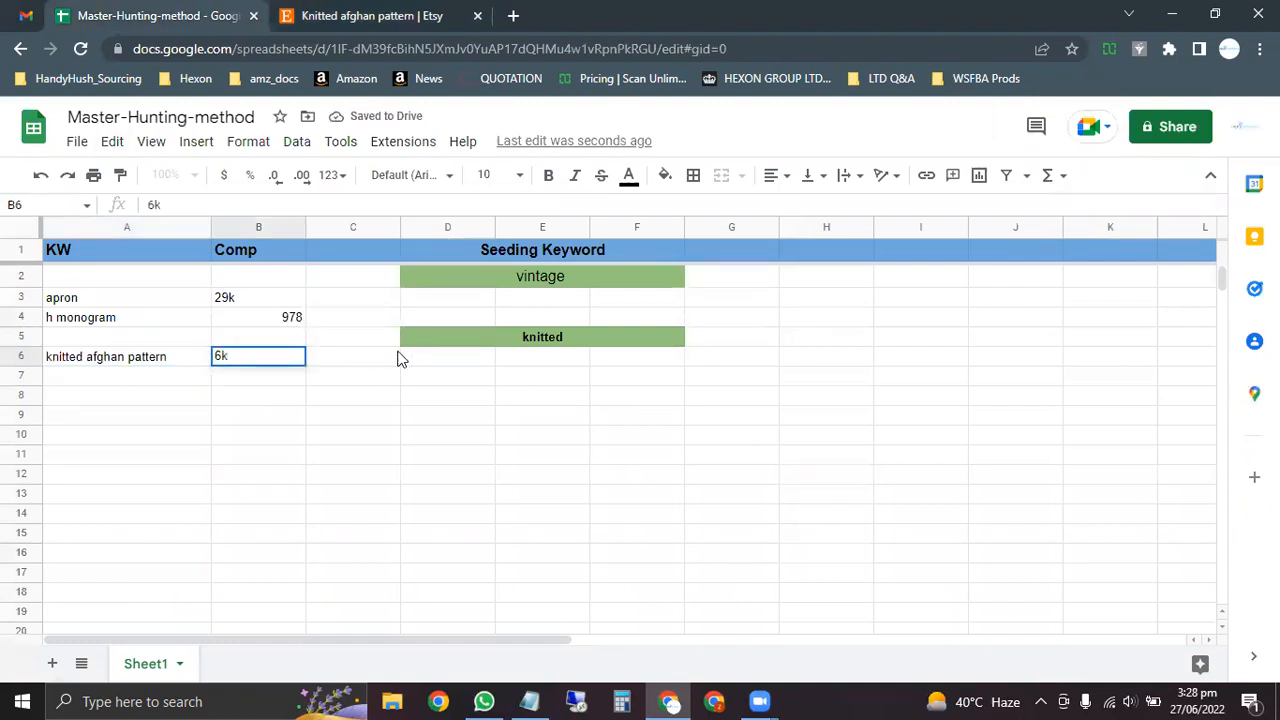
left_click(130, 378)
left_click(324, 12)
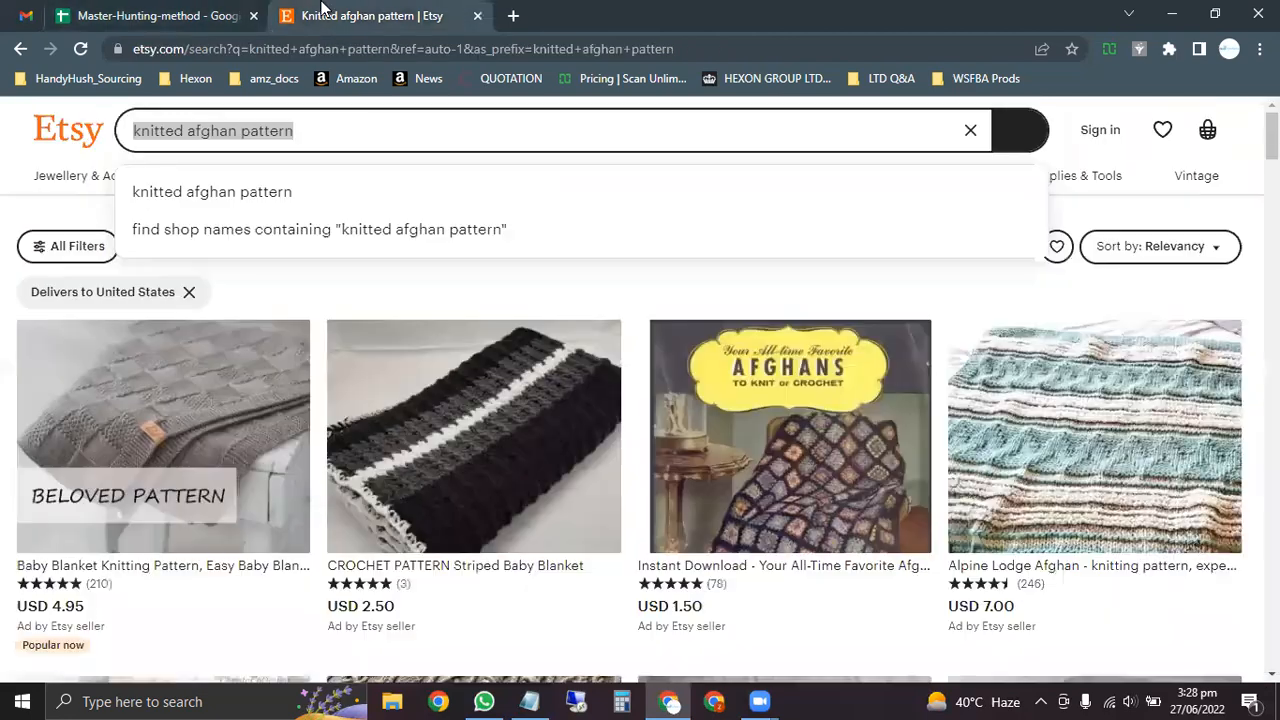
Step: Shorten the search term back to "knitted a" and run the suggested search "knitted afghan blanket"
left_click(326, 133)
key("BackSpace")
key("BackSpace")
key("BackSpace")
key("BackSpace")
key("BackSpace")
key("BackSpace")
key("BackSpace")
key("BackSpace")
key("BackSpace")
key("BackSpace")
key("BackSpace")
key("BackSpace")
key("BackSpace")
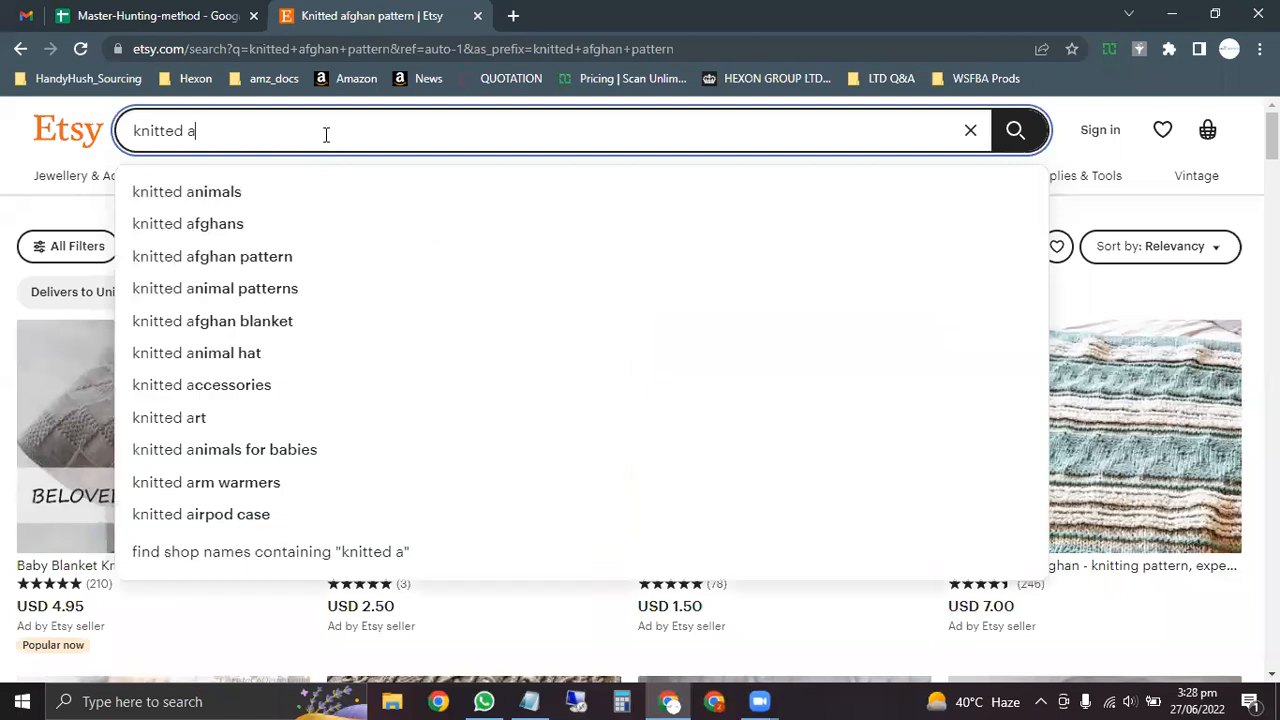
key("Down")
key("Down")
key("Down")
key("Down")
key("Down")
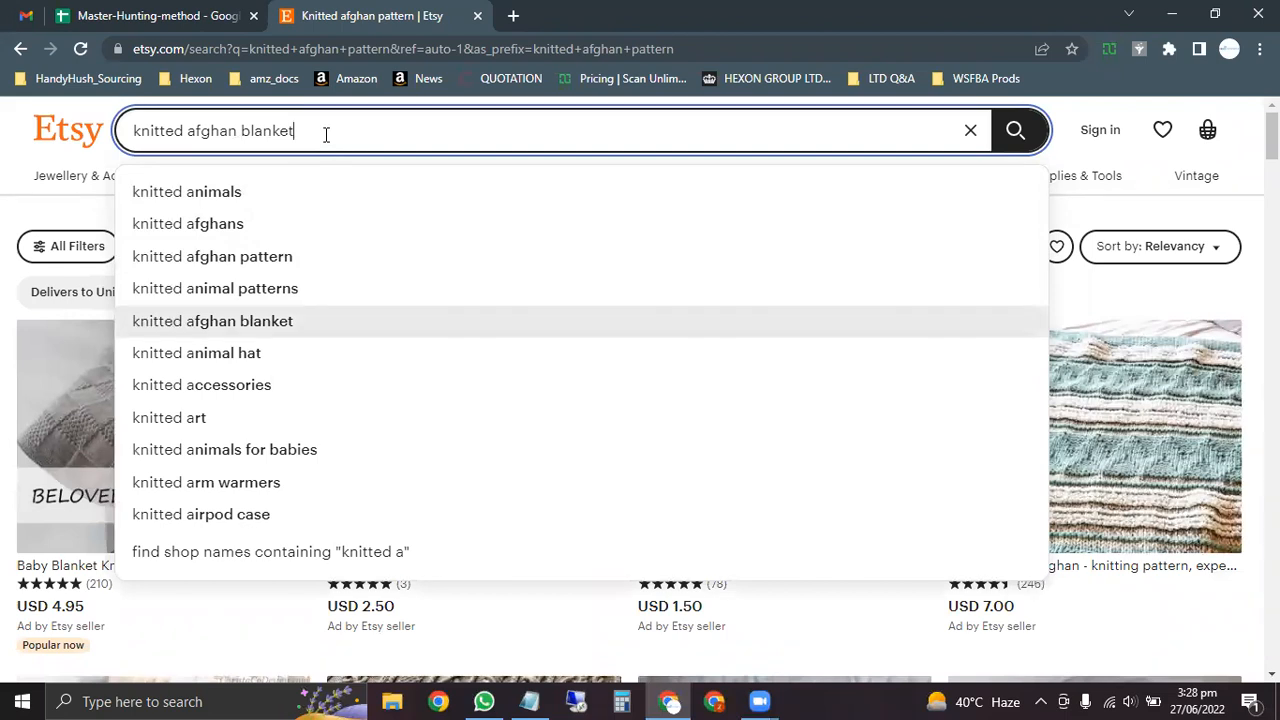
key("Return")
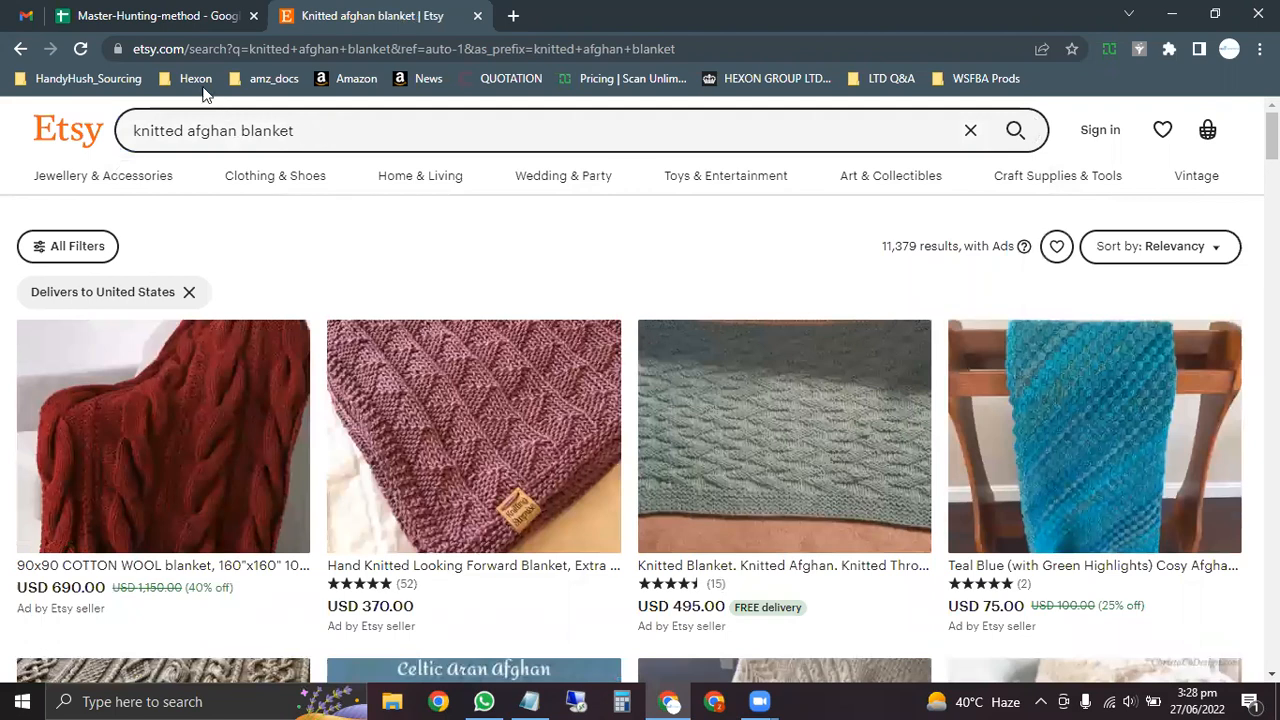
Step: Copy "knitted afghan blanket" into cell A7 of the Master-Hunting-method sheet with 11k as its Comp in B7
left_click(310, 119)
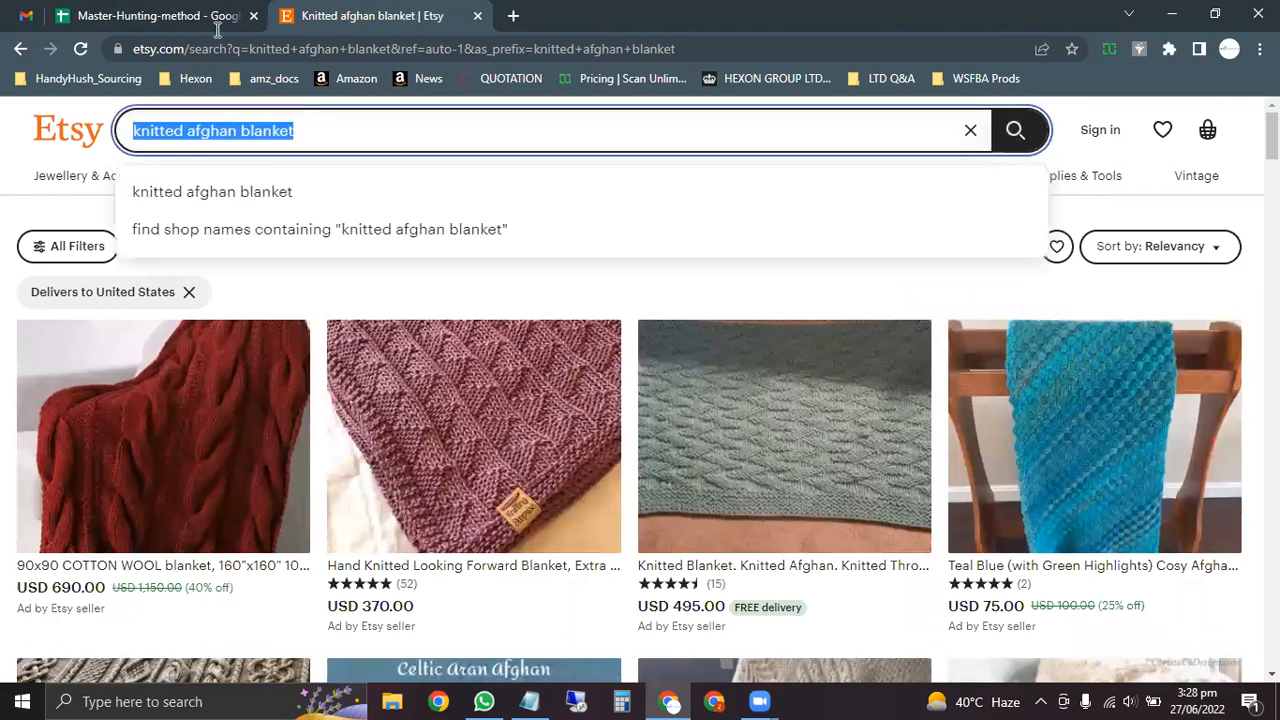
left_click(170, 15)
key("ctrl+v")
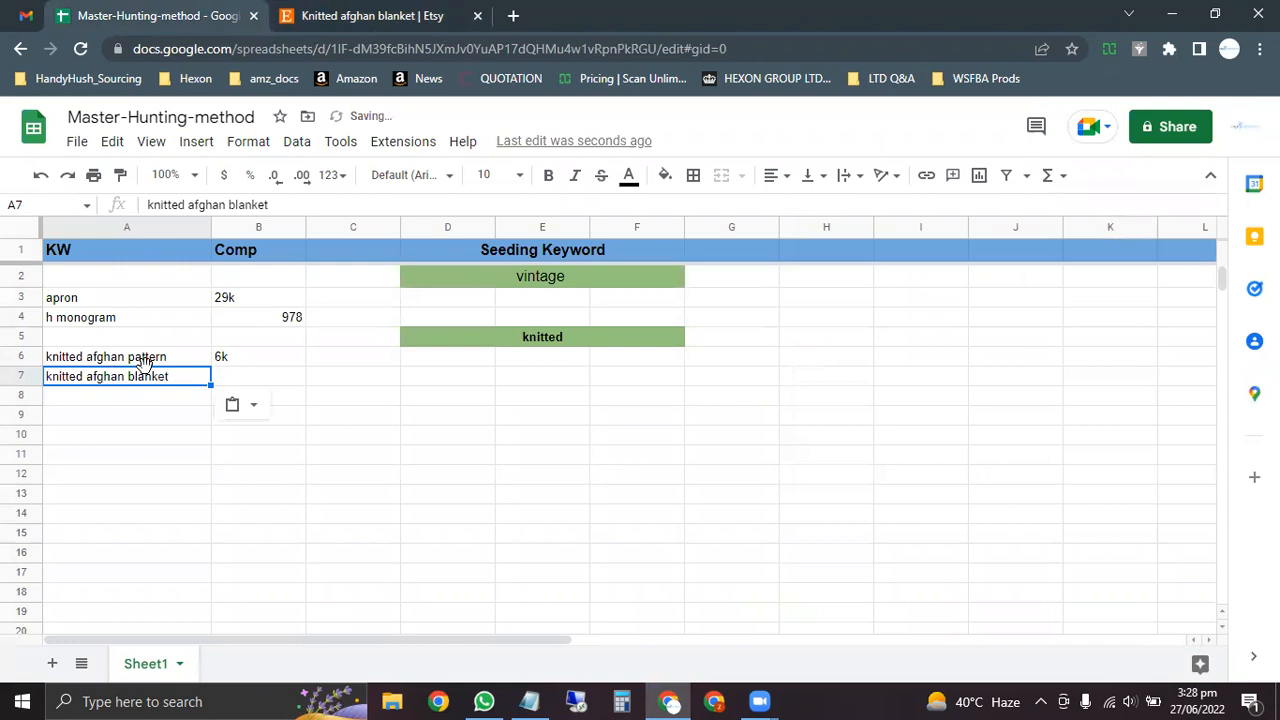
left_click(254, 382)
type("11k")
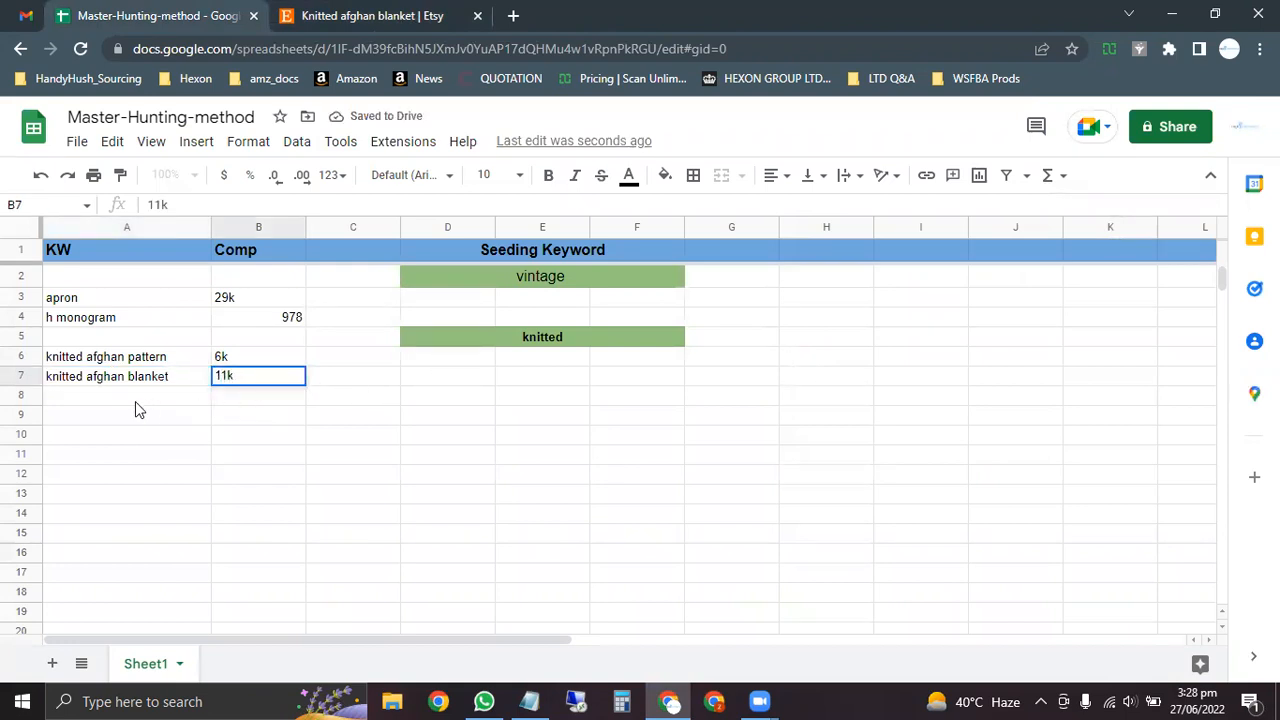
left_click(94, 396)
Step: Return to Etsy, change the search term to "knitted n" and run the suggested search "knitted neck warmer"
left_click(334, 44)
left_click(343, 12)
triple_click(300, 127)
left_click(301, 129)
key("BackSpace")
key("BackSpace")
key("BackSpace")
key("BackSpace")
key("BackSpace")
key("BackSpace")
key("BackSpace")
key("BackSpace")
key("BackSpace")
key("BackSpace")
key("BackSpace")
key("BackSpace")
key("BackSpace")
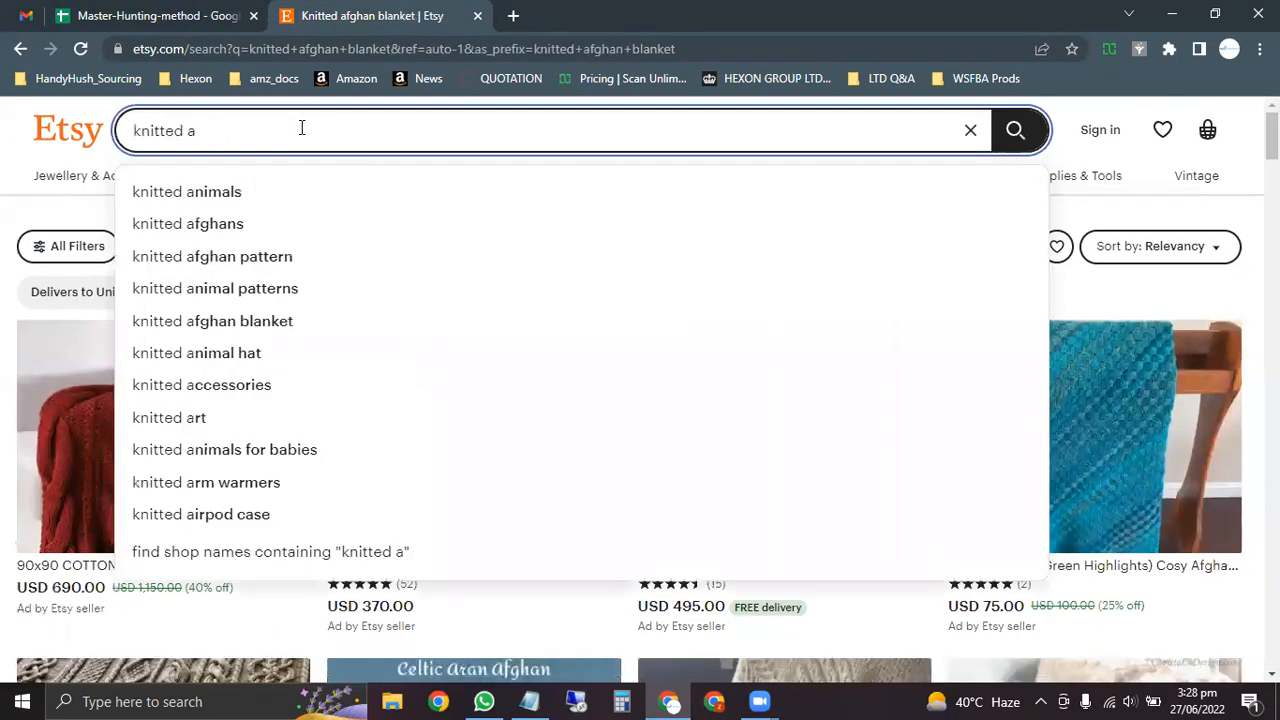
key("BackSpace")
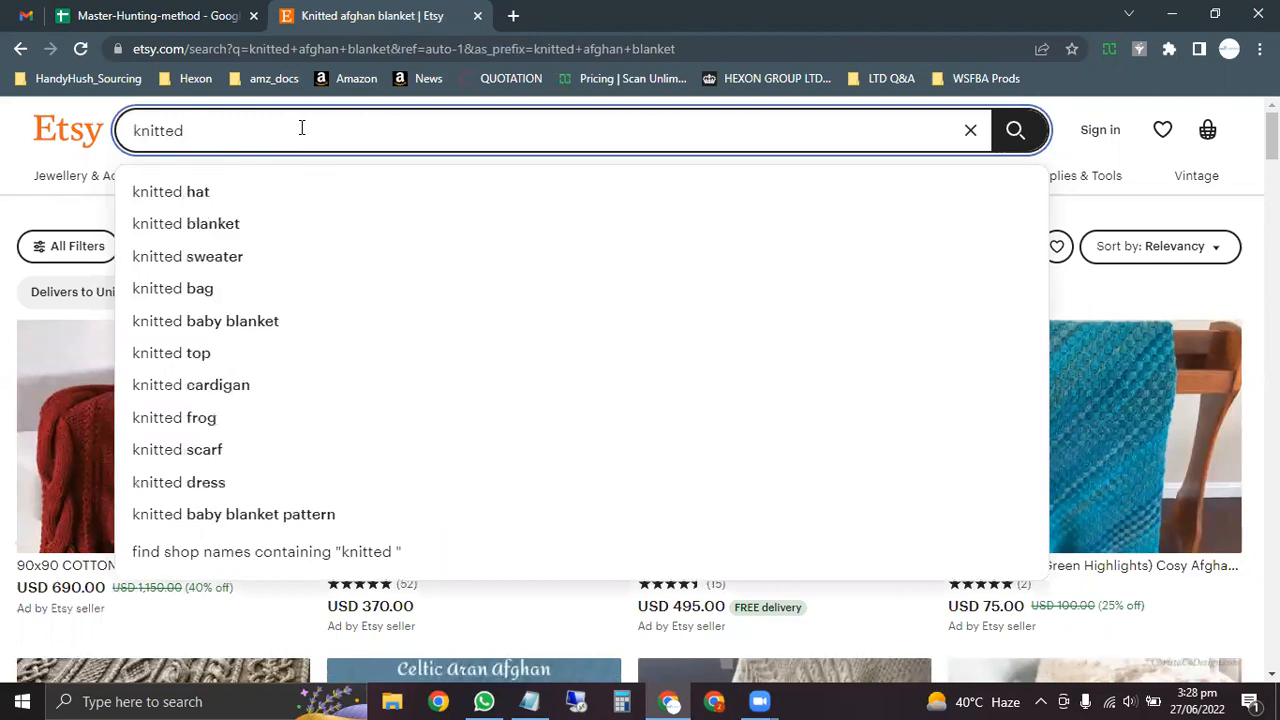
type("n")
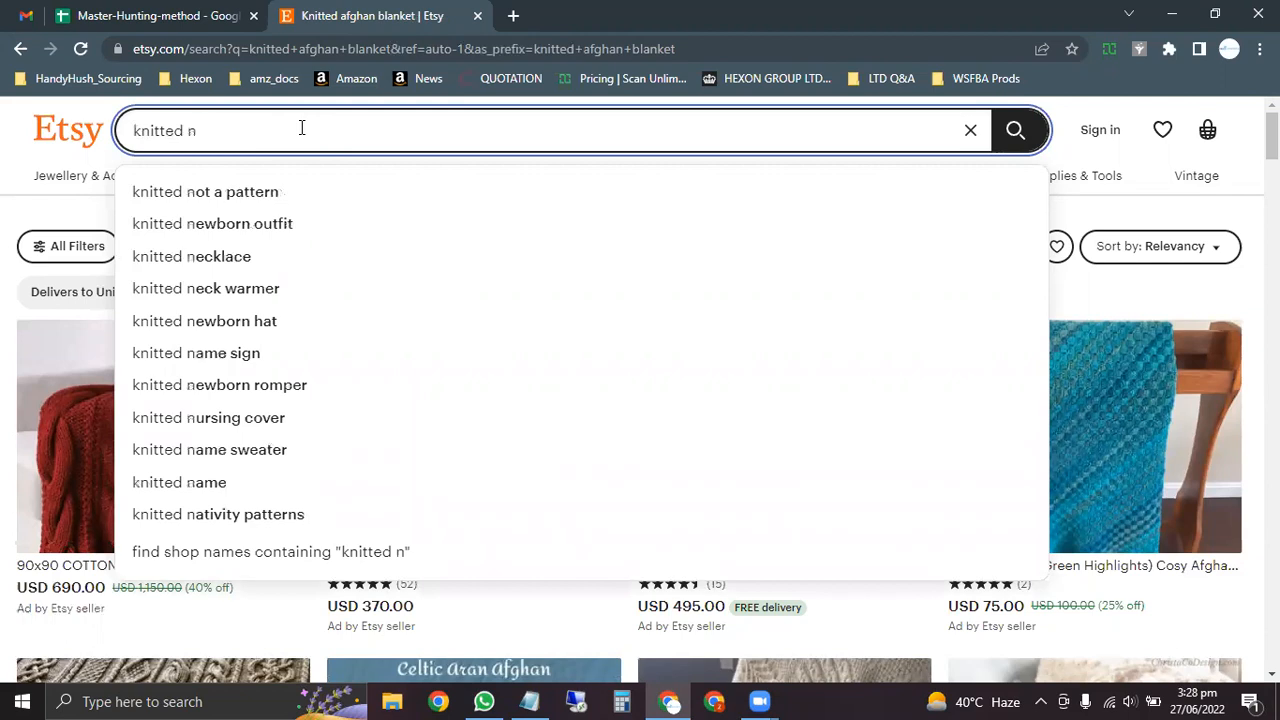
key("Down")
key("Down")
key("Down")
key("Down")
key("Down")
key("Up")
key("Return")
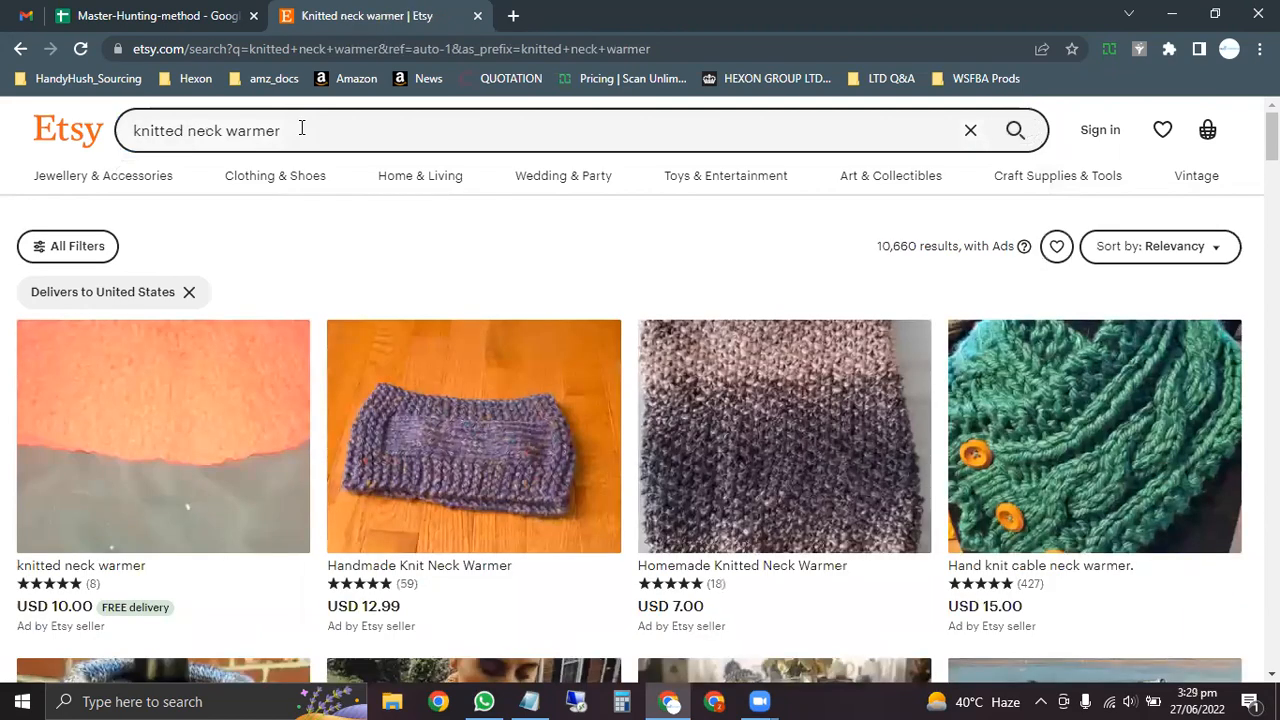
Step: Copy the search term "knitted neck warmer" into cell A8 of the Master-Hunting-method sheet
left_click(300, 130)
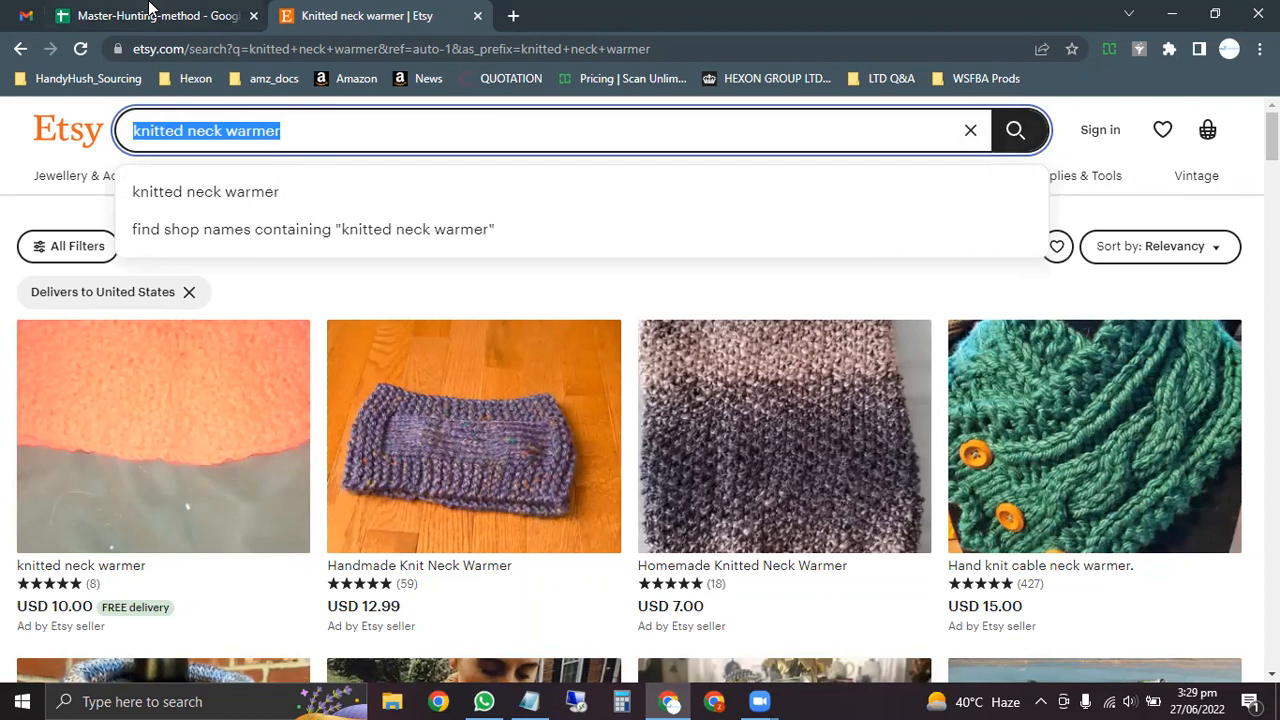
left_click(150, 14)
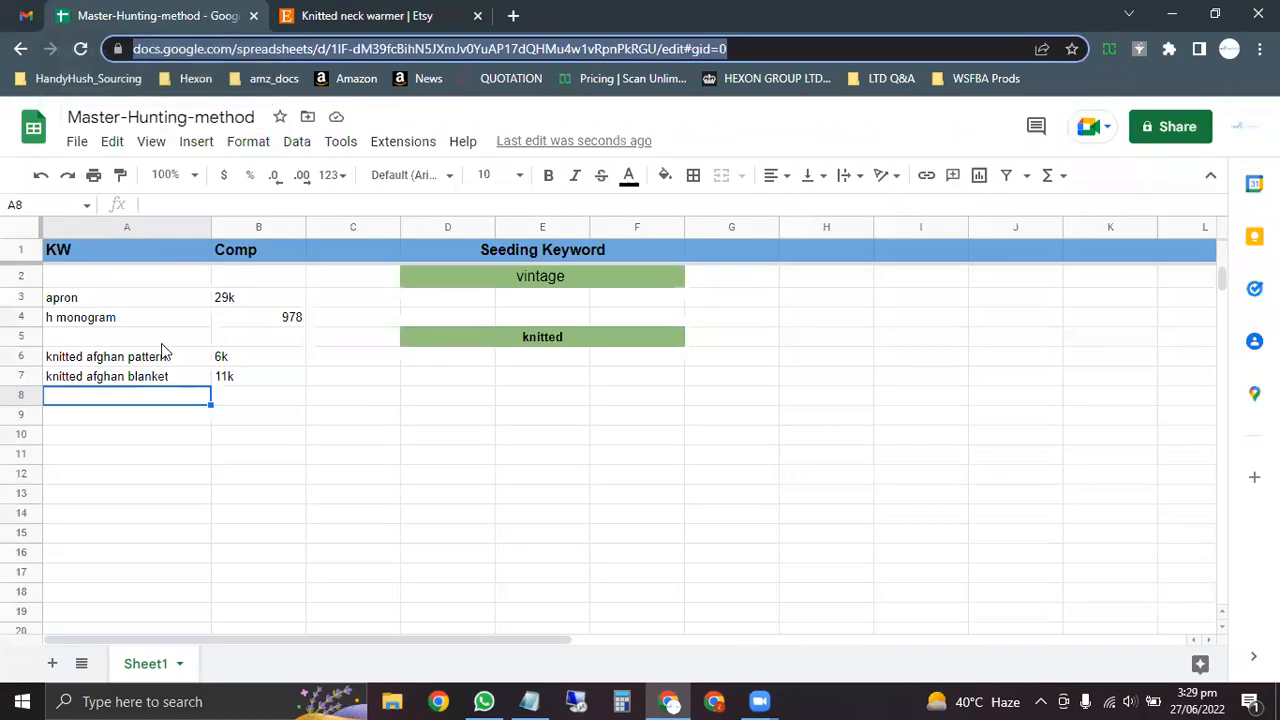
key("ctrl+v")
key("ctrl+a")
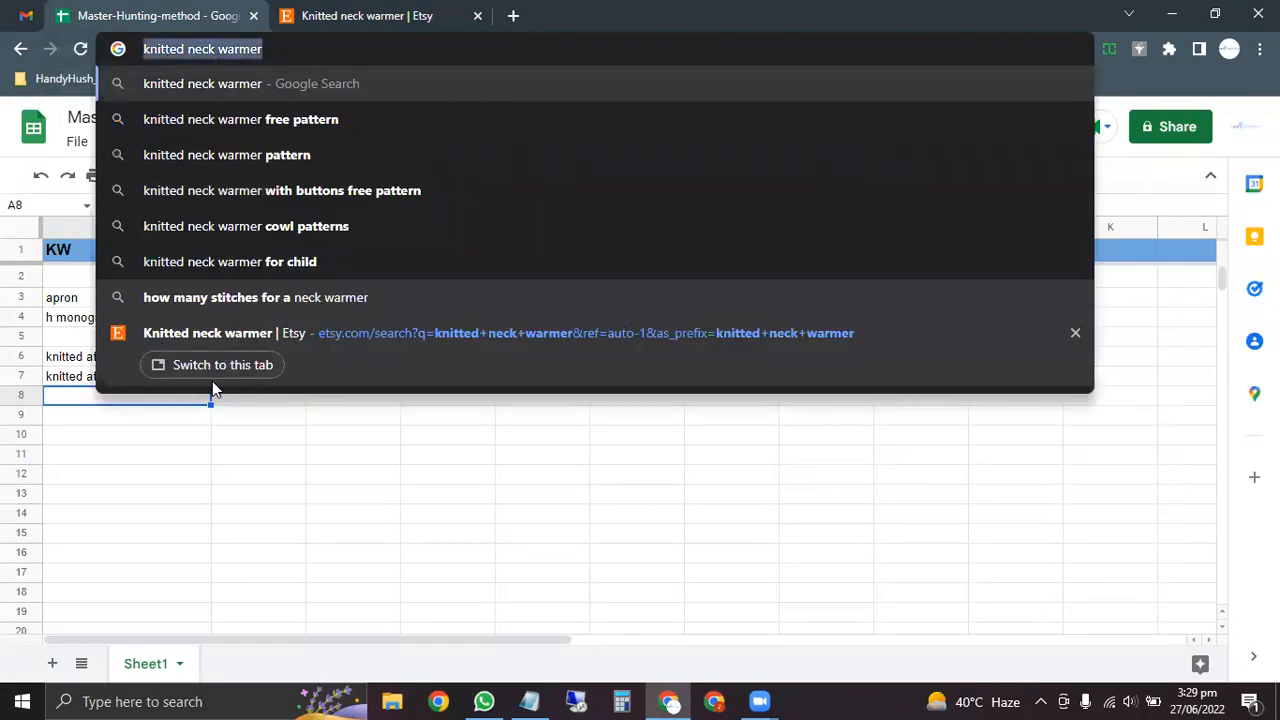
left_click(104, 418)
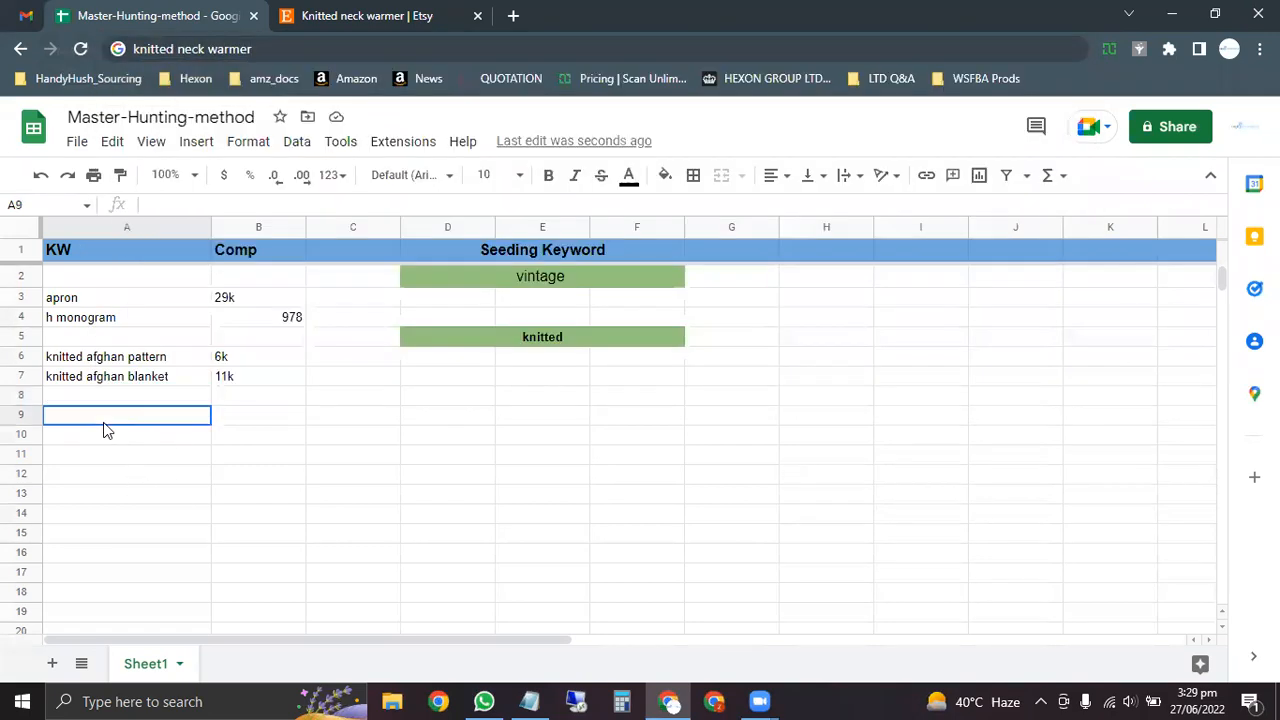
left_click(94, 396)
key("ctrl+v")
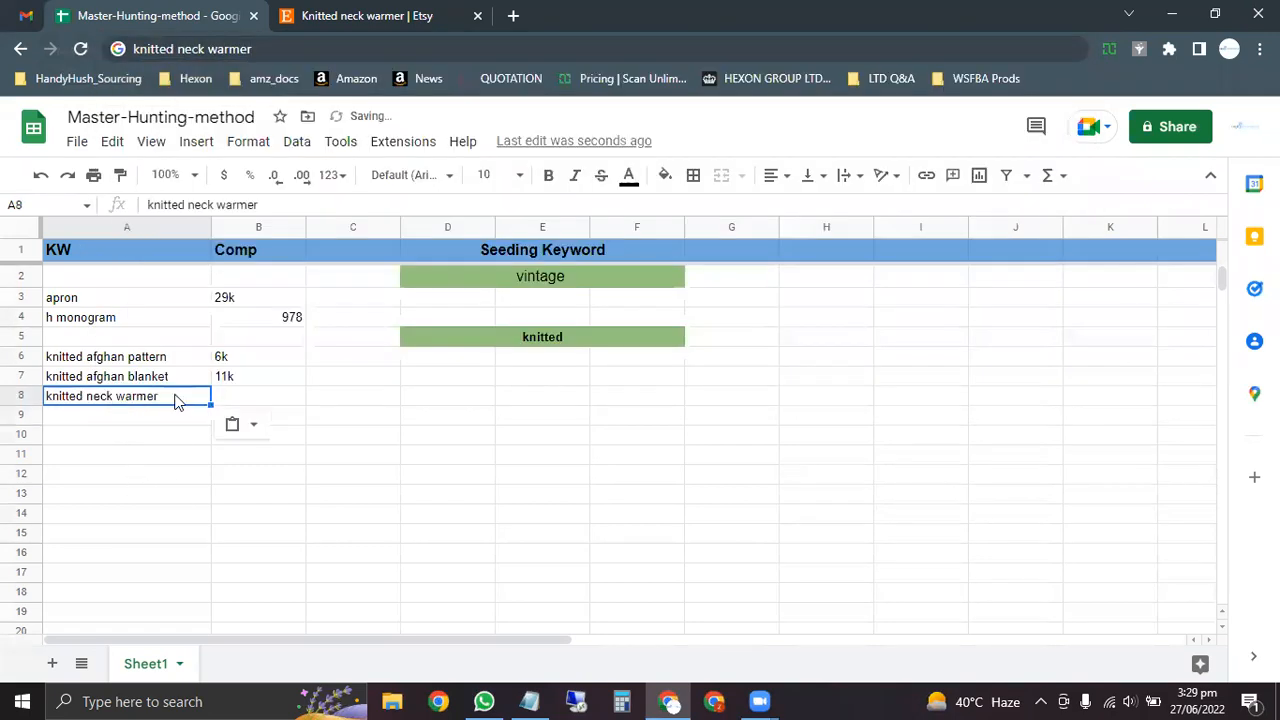
Step: Check the result count for "knitted neck warmer" on Etsy and enter 10k as its Comp in cell B8
left_click(253, 384)
left_click(270, 404)
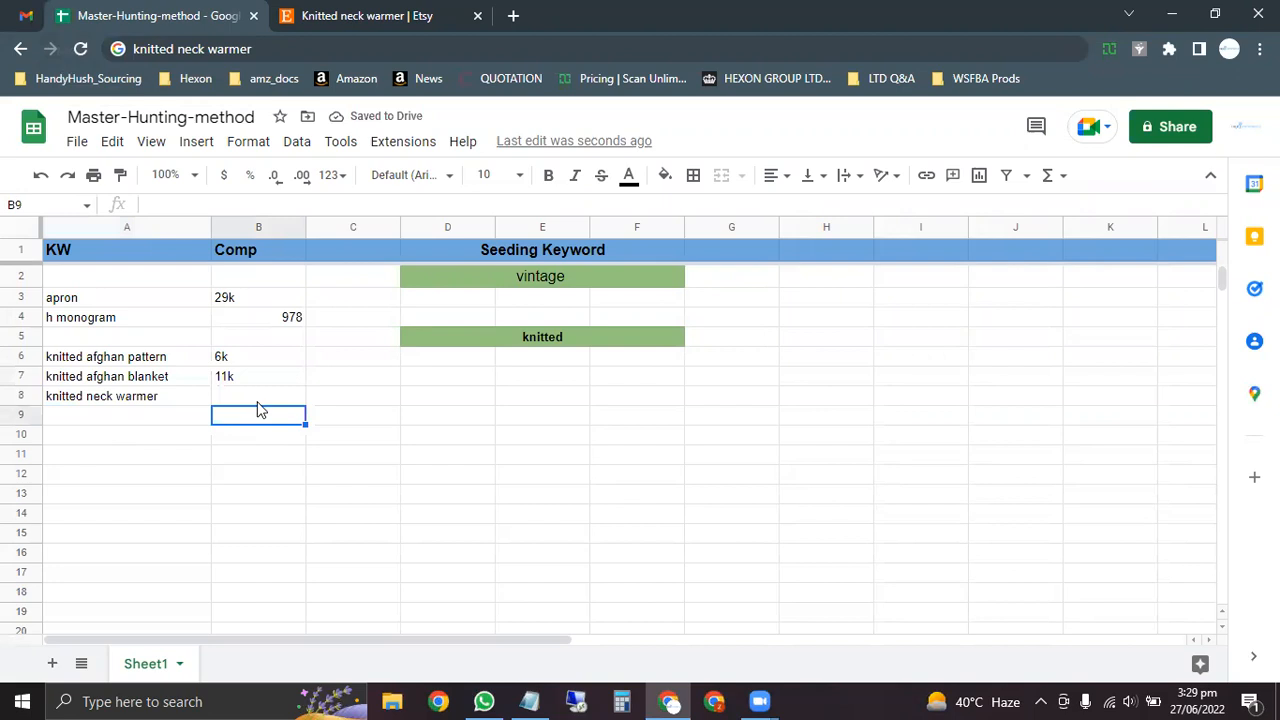
left_click(316, 12)
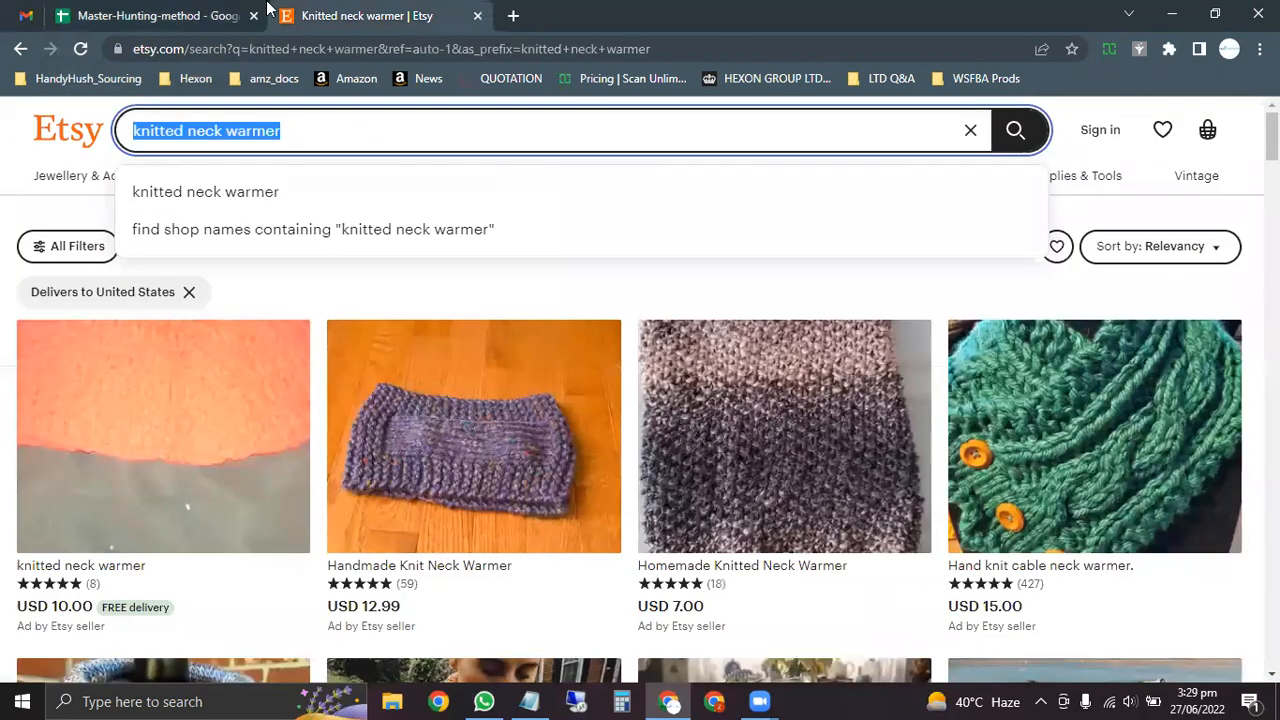
left_click(504, 271)
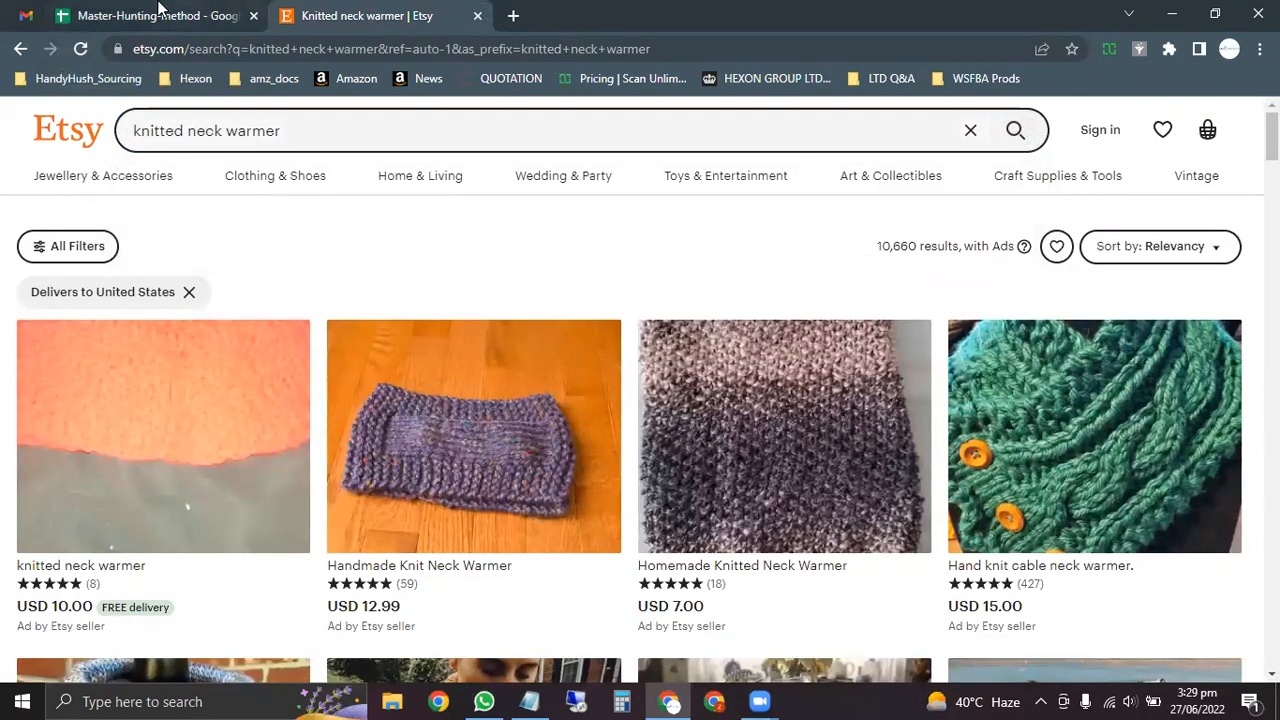
left_click(165, 12)
type("10k")
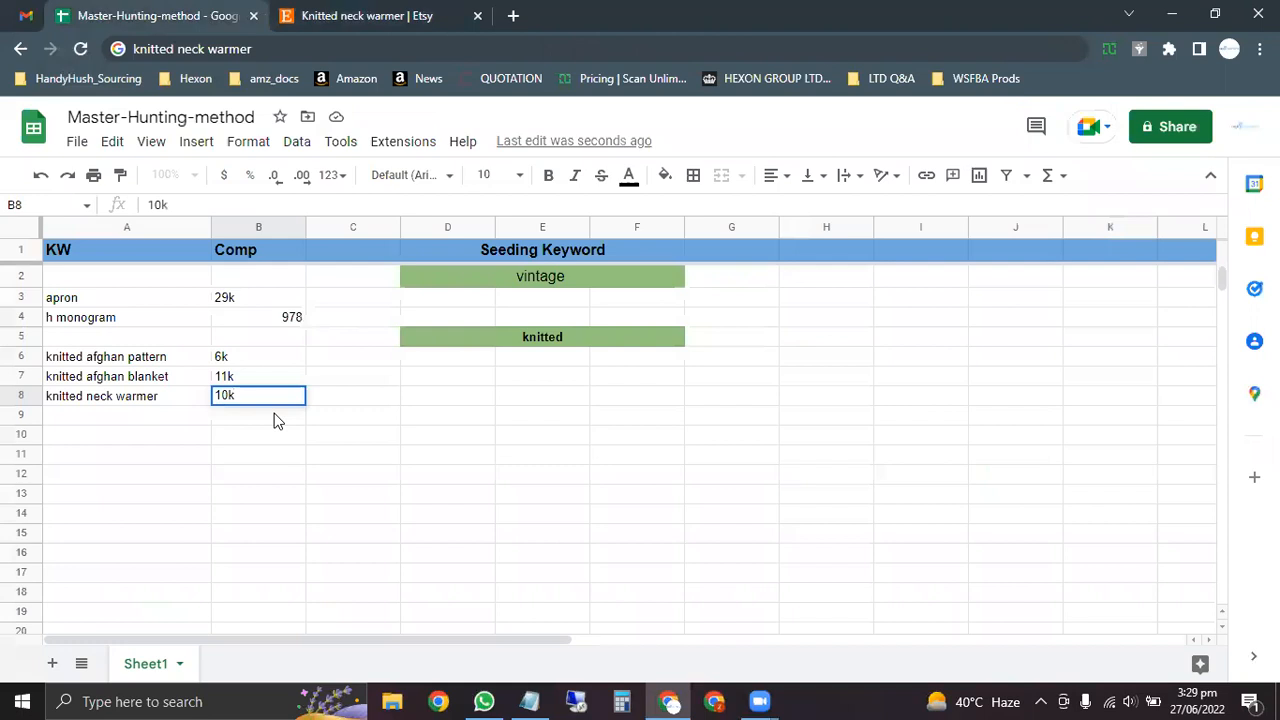
left_click(119, 420)
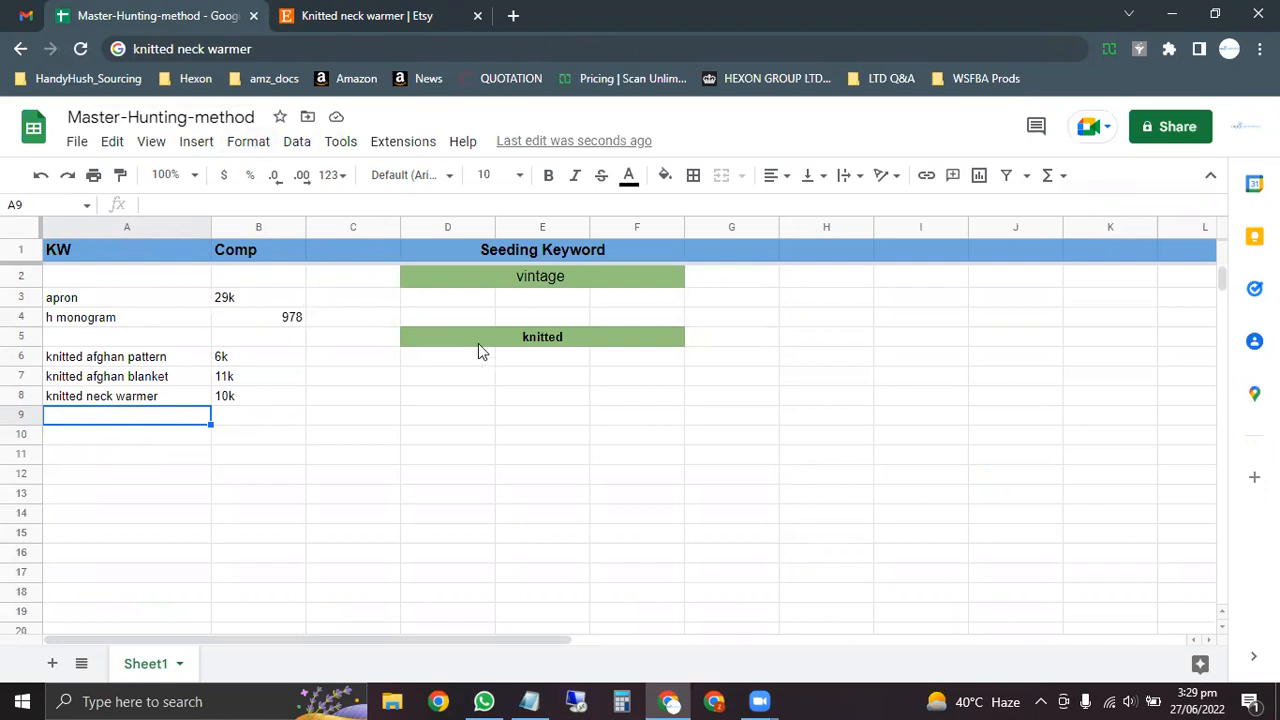
Step: Return to Etsy, replace the search term with "lea" and pick the suggestion "leather" without running the search
left_click(370, 12)
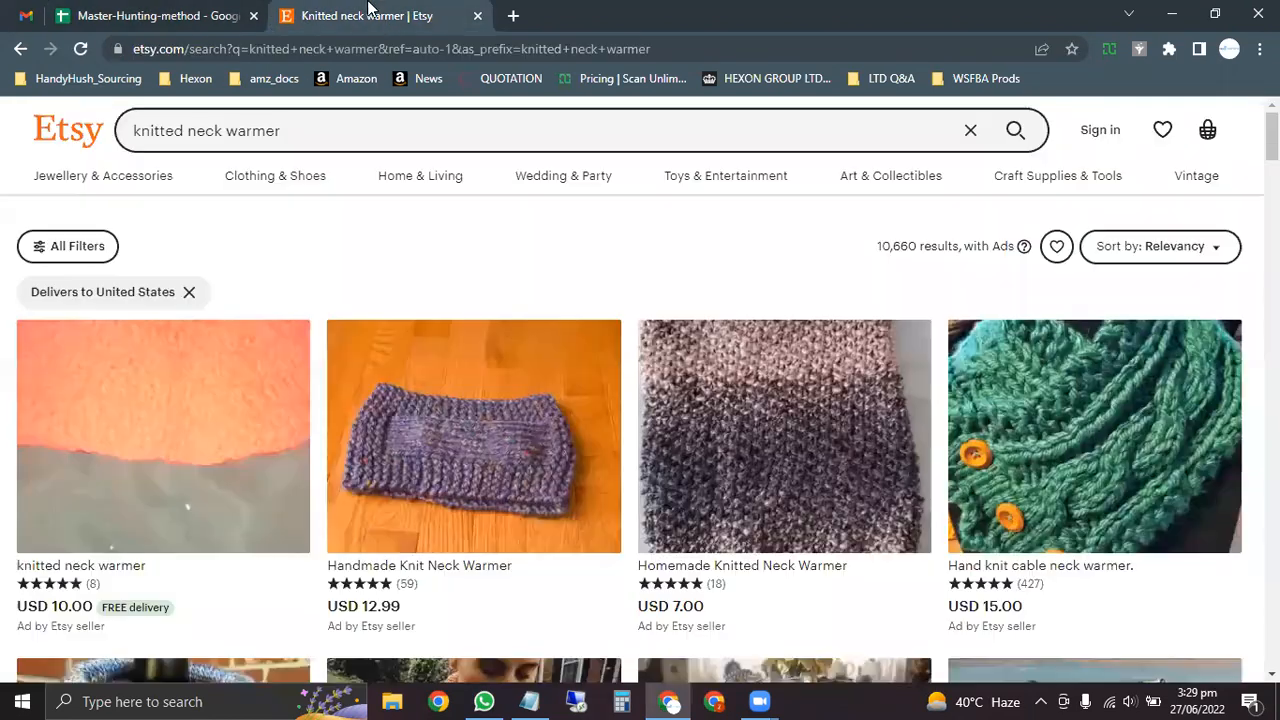
left_click(286, 132)
triple_click(286, 132)
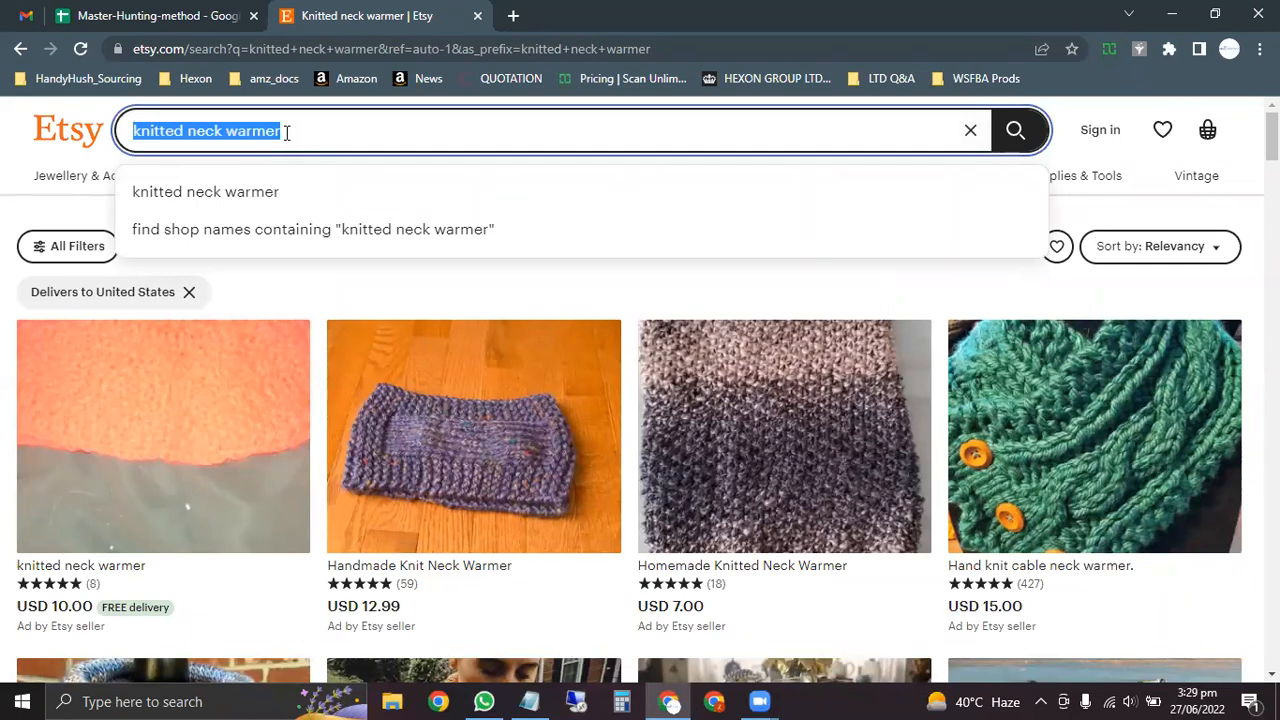
key("BackSpace")
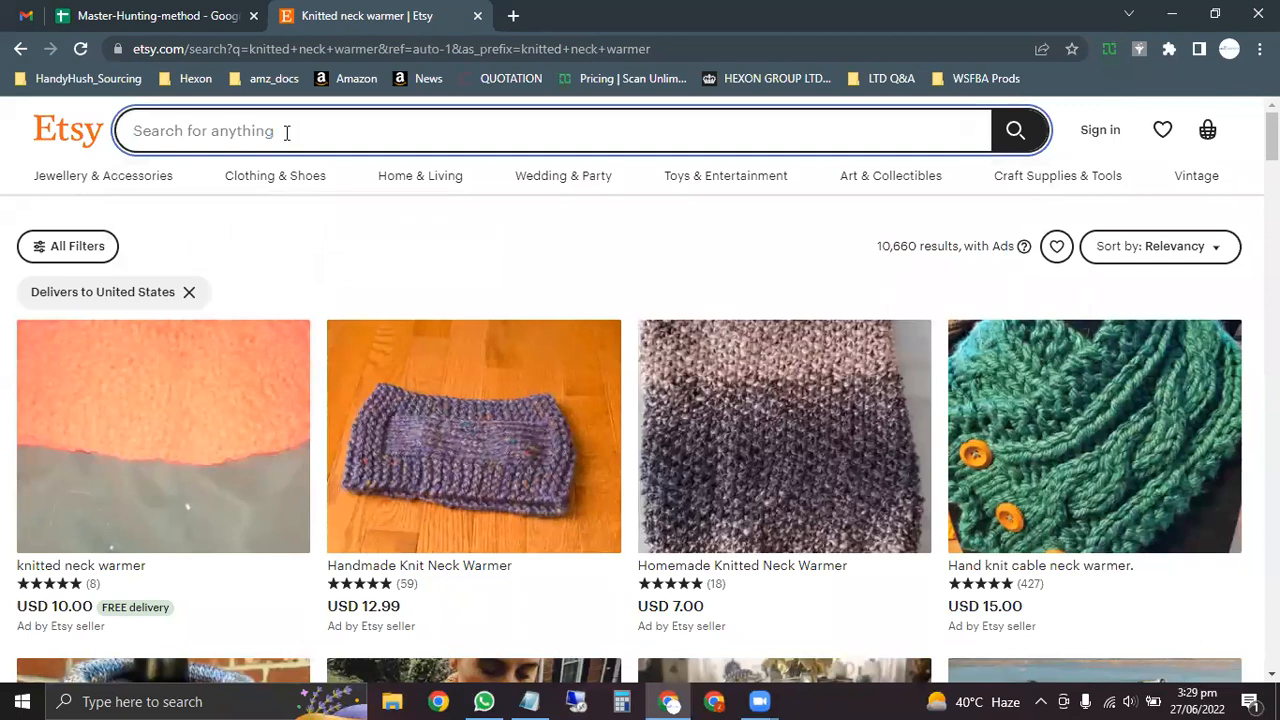
type("lea")
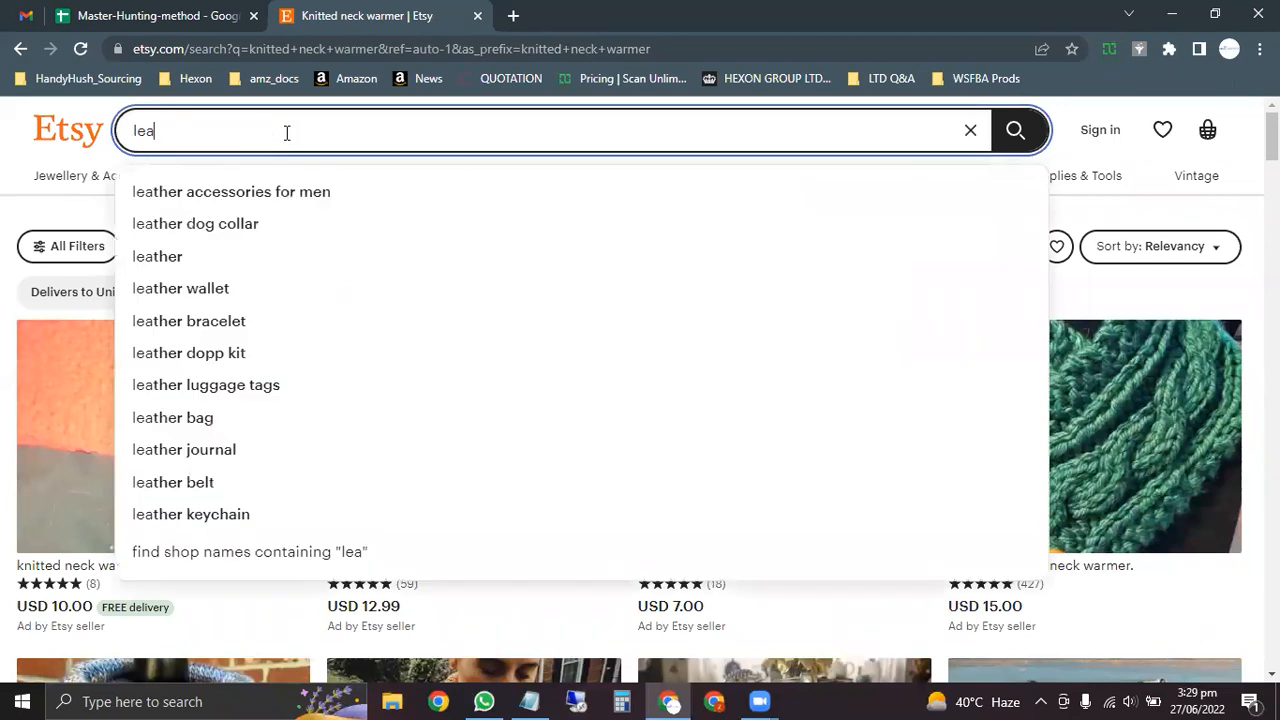
key("Down")
key("Down")
key("Down")
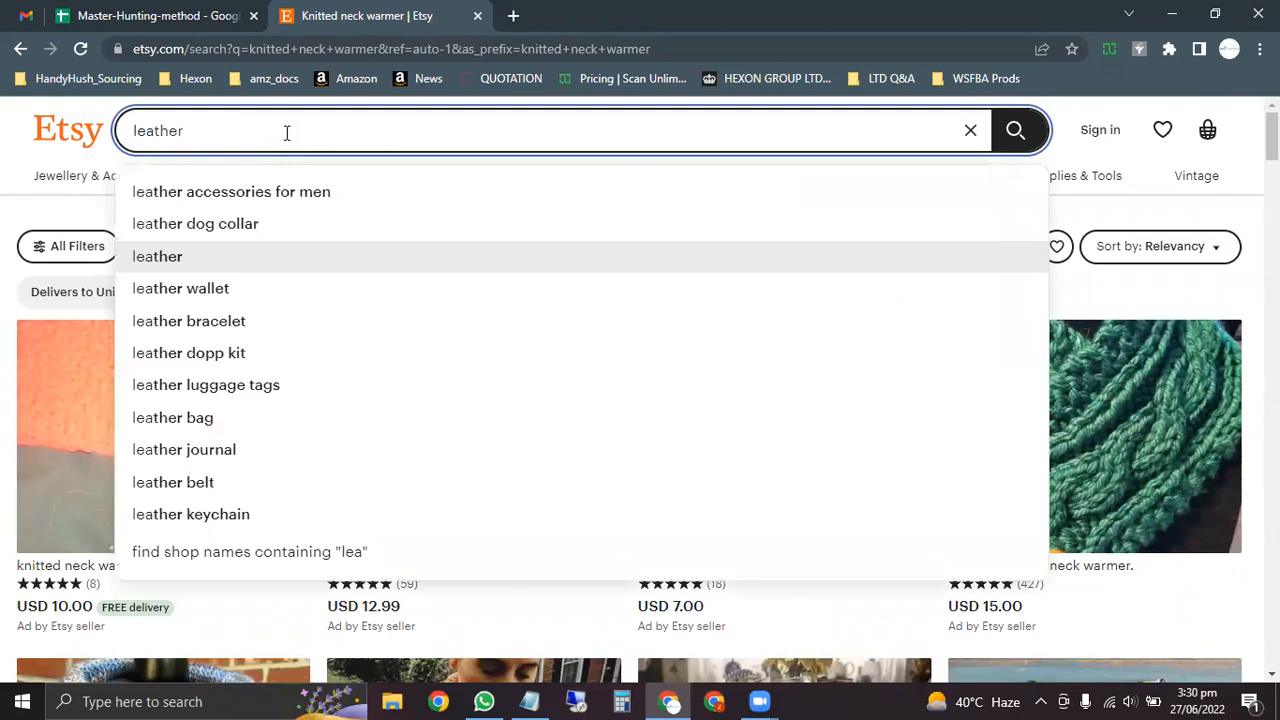
Step: Merge cells D9:F9 under Seeding Keyword in the Master-Hunting-method sheet and paste the copied seed "leather" into them
key("ctrl+a")
key("ctrl+c")
key("ctrl+shift+Tab")
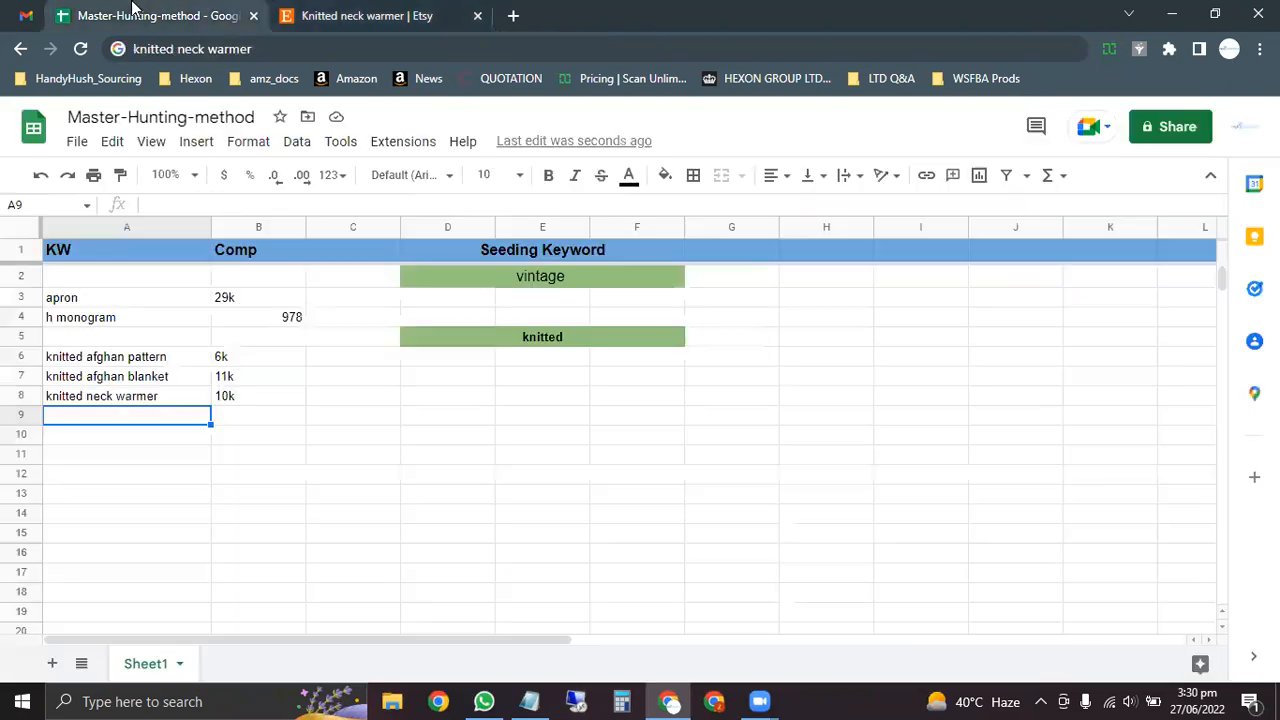
left_click(463, 420)
key("shift+Right")
key("shift+Right")
key("shift+Right")
key("shift+Left")
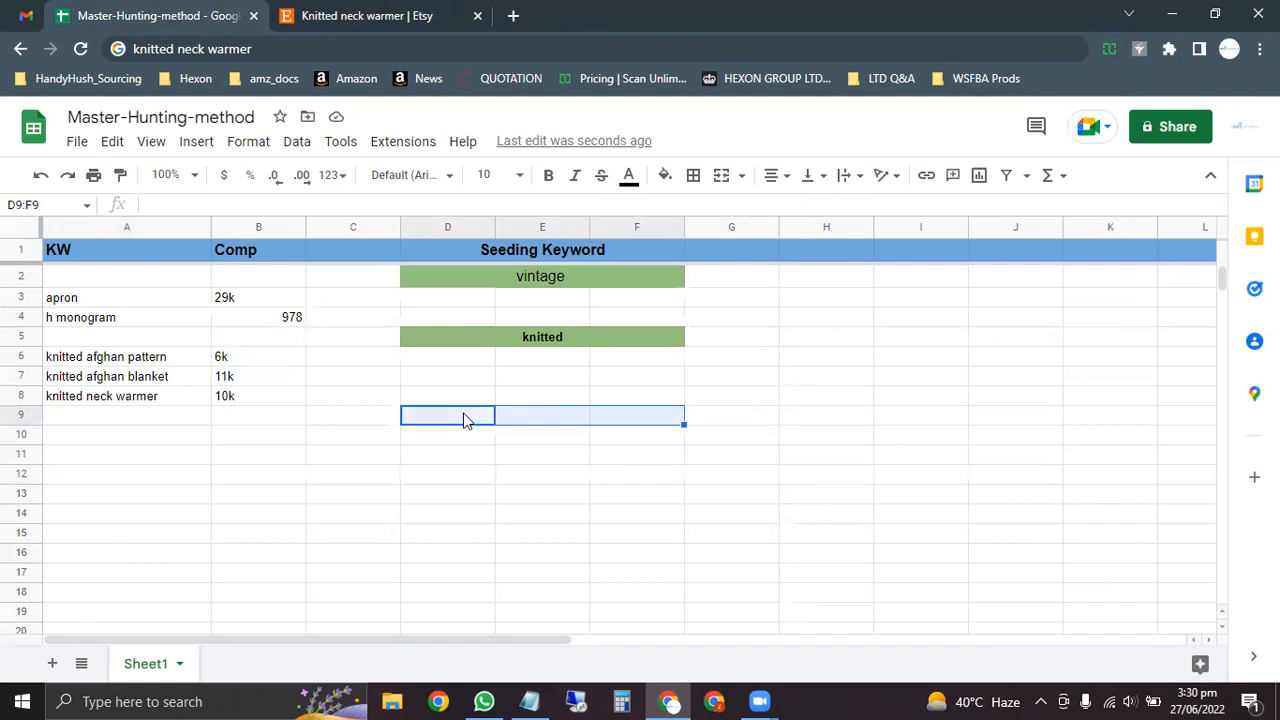
left_click(724, 177)
key("ctrl+v")
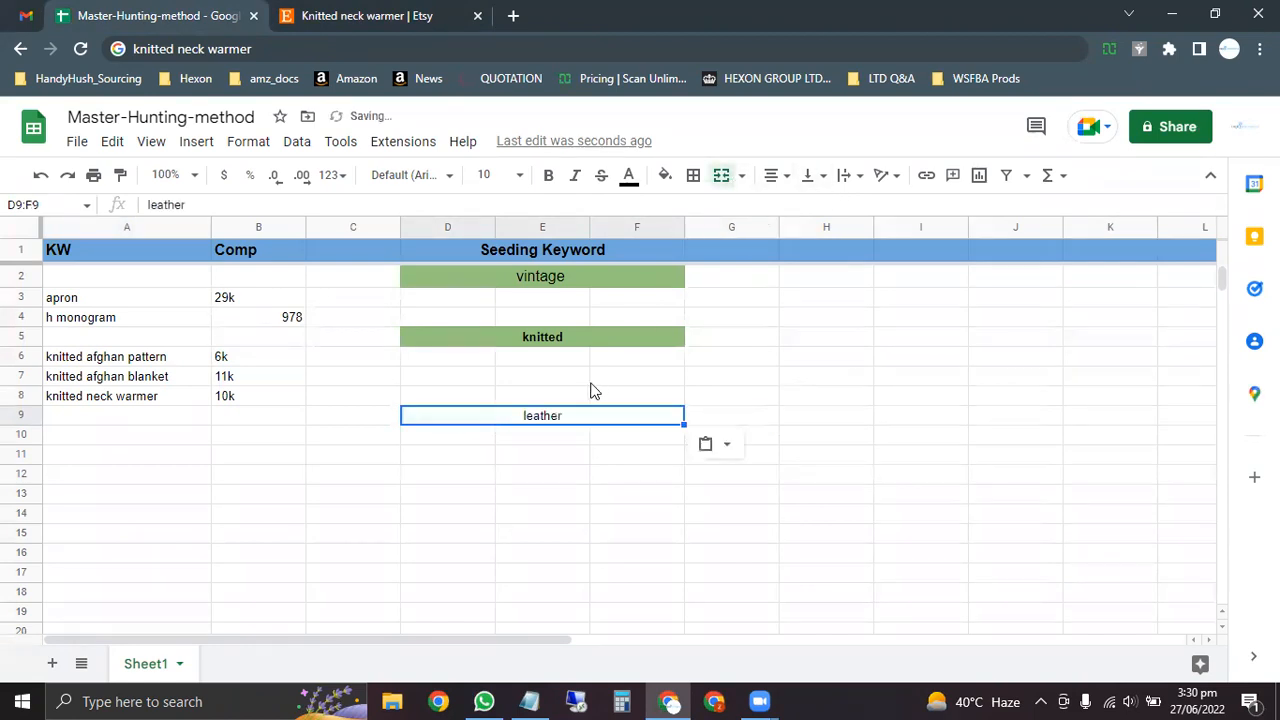
Step: Return to Etsy, extend the search term to "leather a" and run the suggested search "leather armor"
left_click(118, 435)
left_click(415, 15)
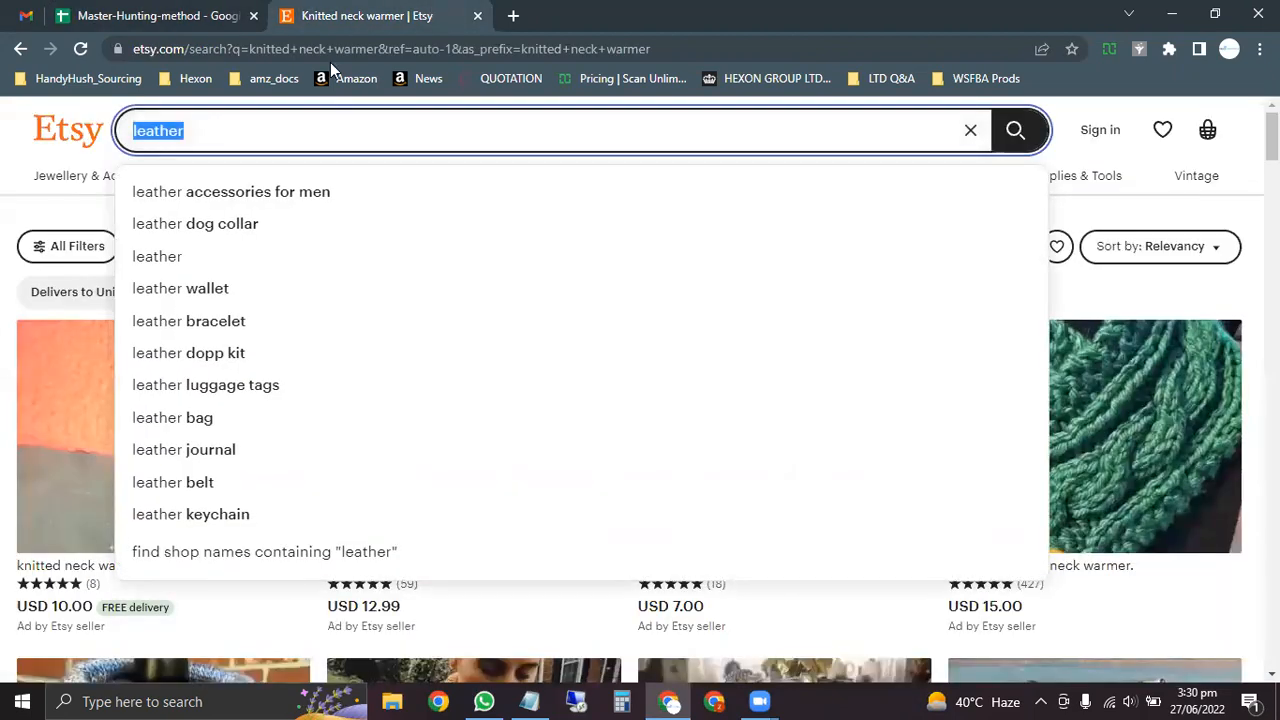
left_click(228, 120)
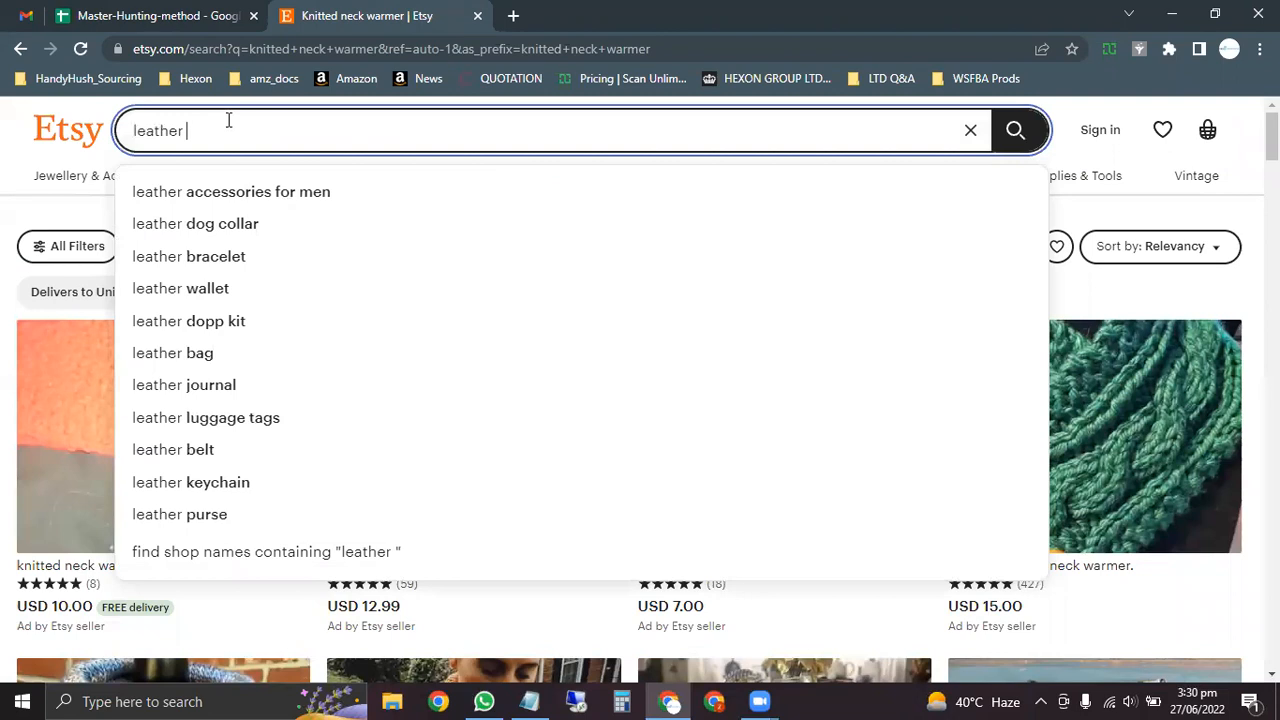
type("a")
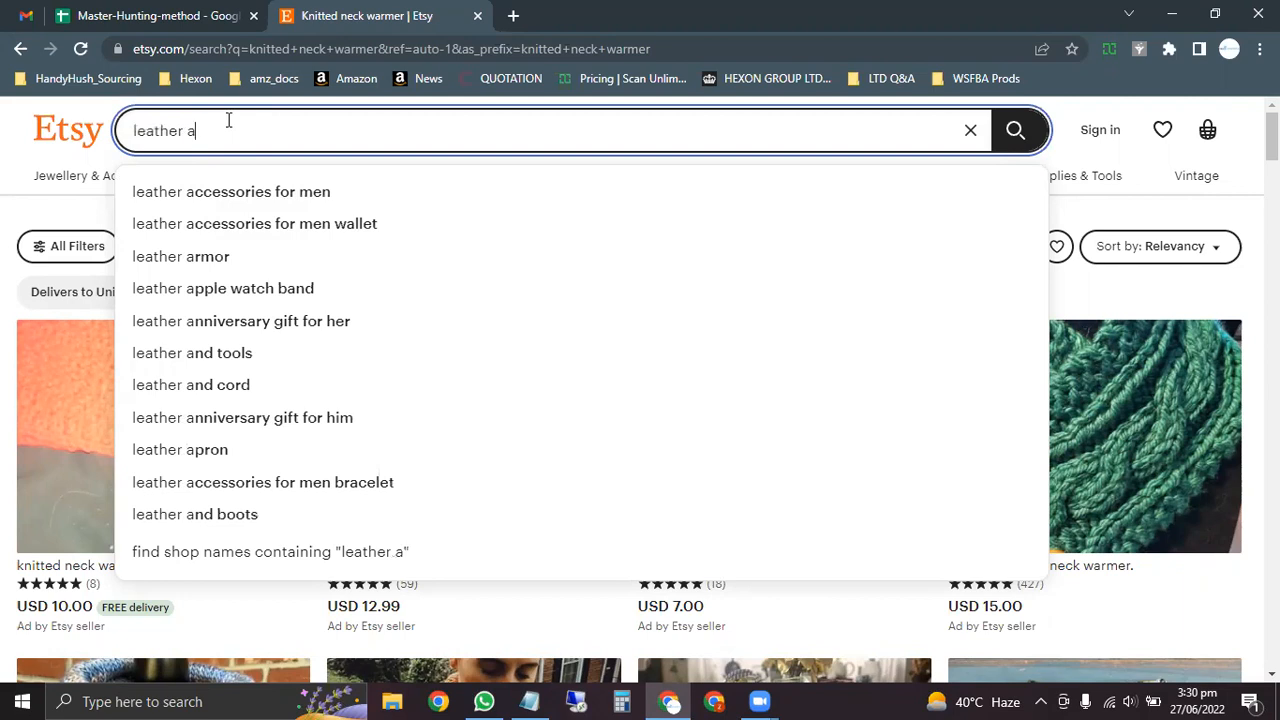
key("Down")
key("Down")
key("Down")
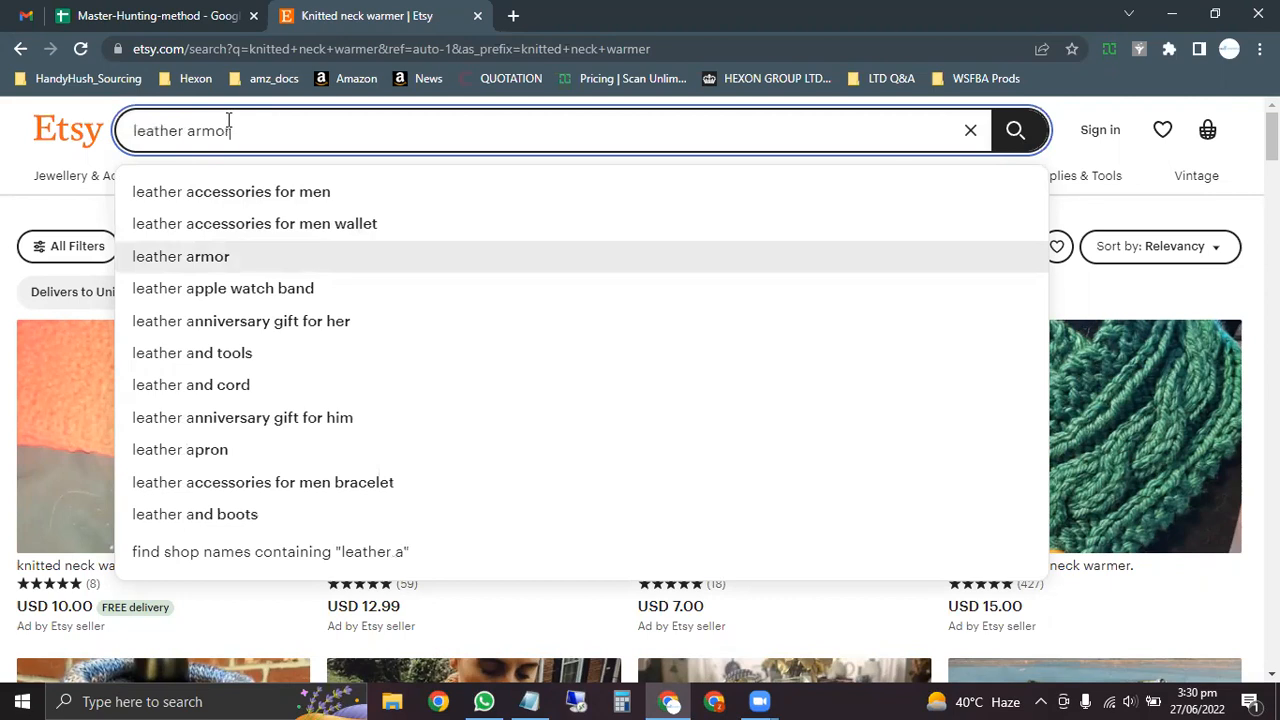
key("Return")
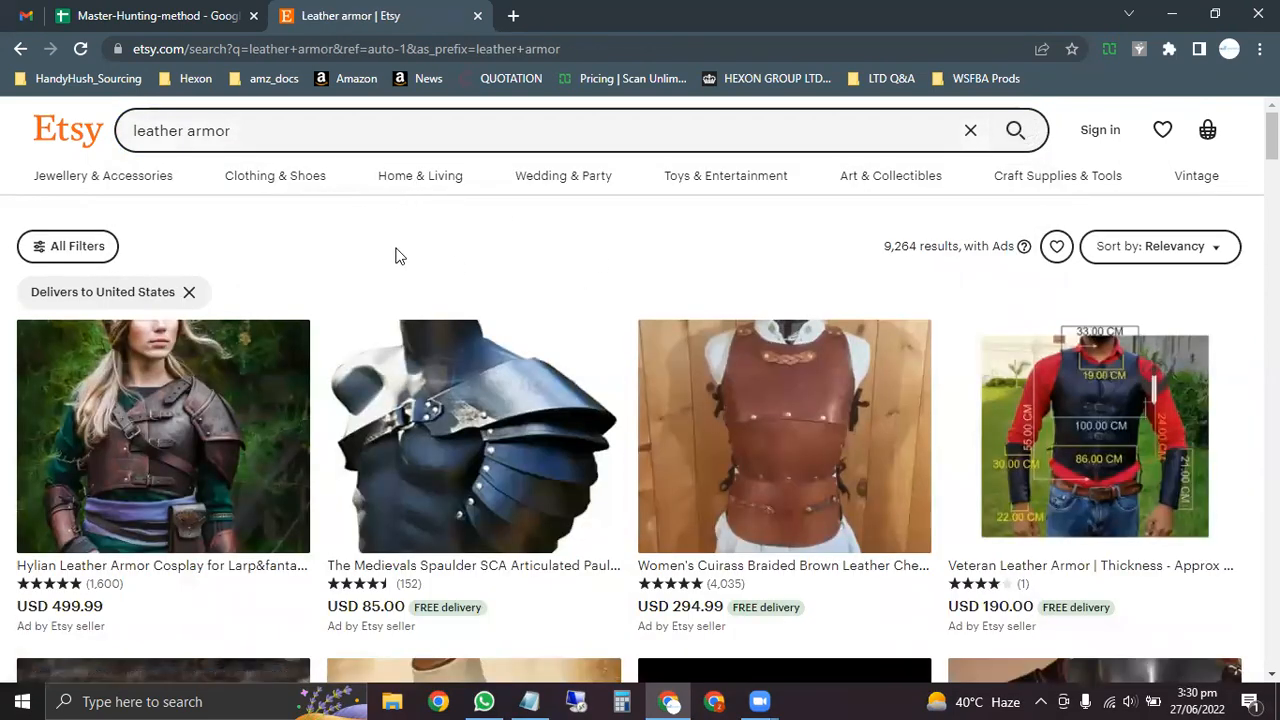
scroll(294, 283, "down", 2)
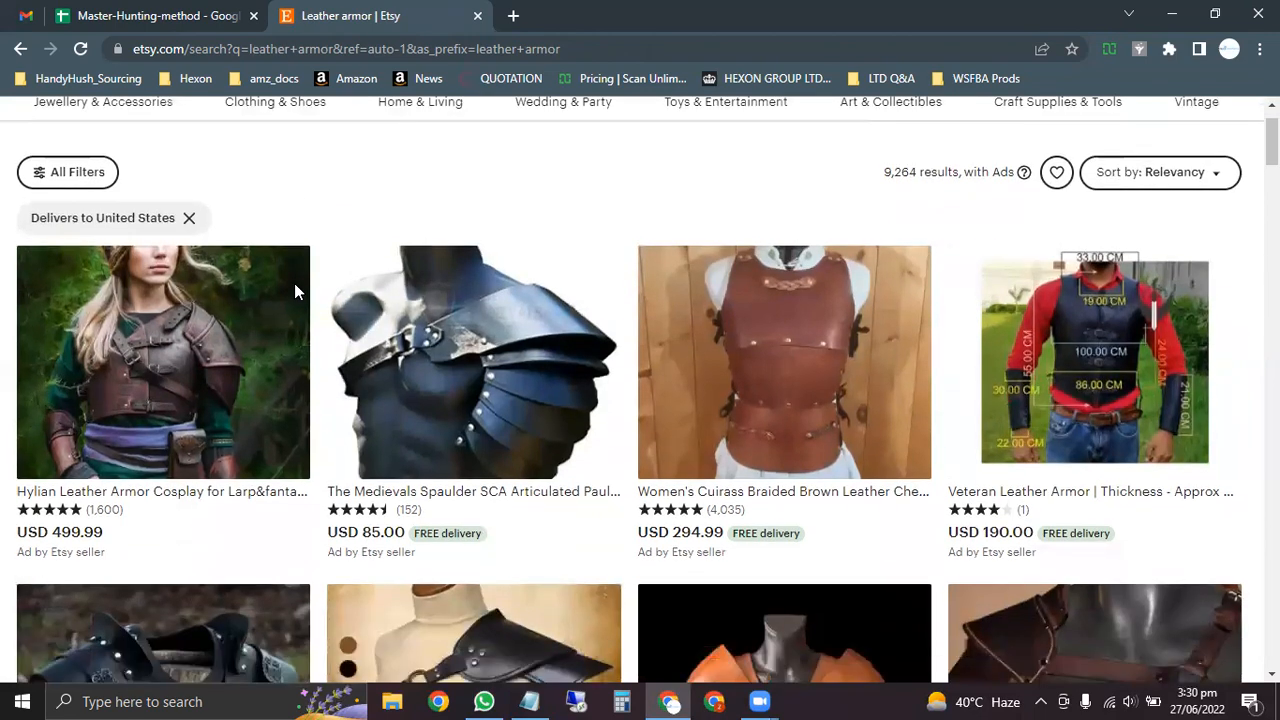
scroll(294, 288, "up", 2)
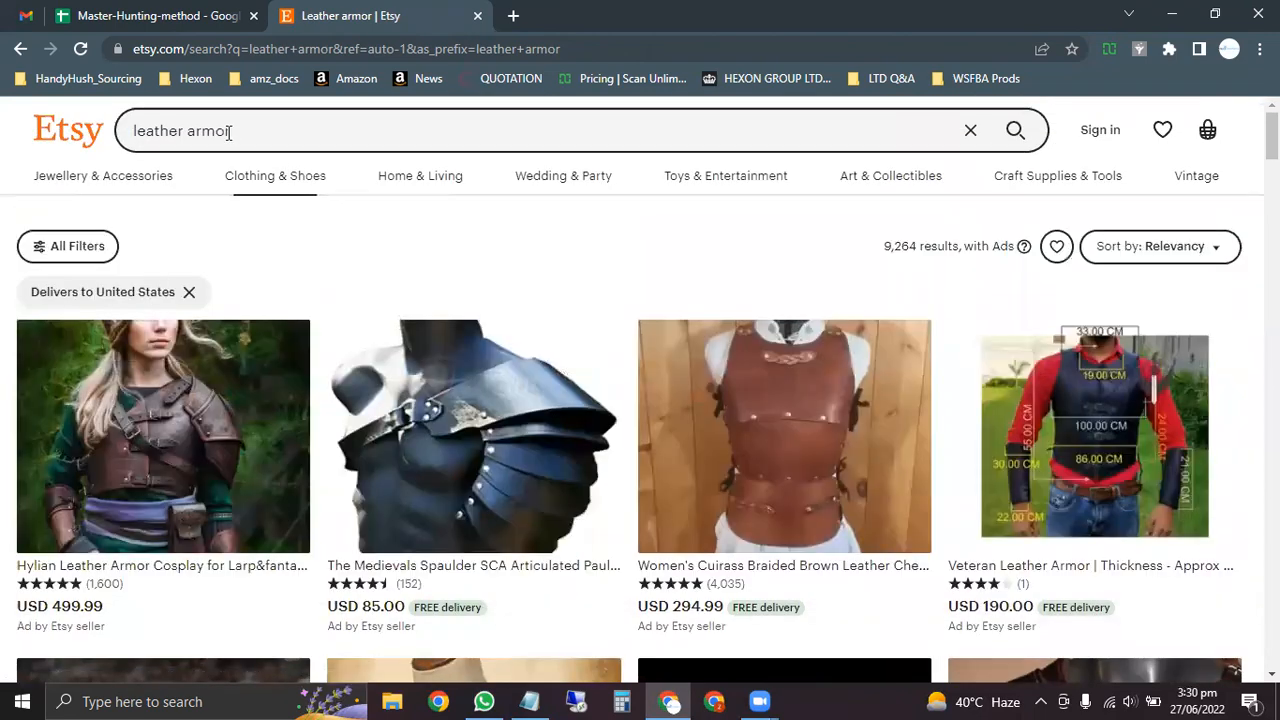
Step: Copy the search term "leather armor" from Etsy into cell A10 of the Master-Hunting-method sheet and enter 9k as its Comp in B10
left_click(229, 133)
key("ctrl+c")
left_click(155, 15)
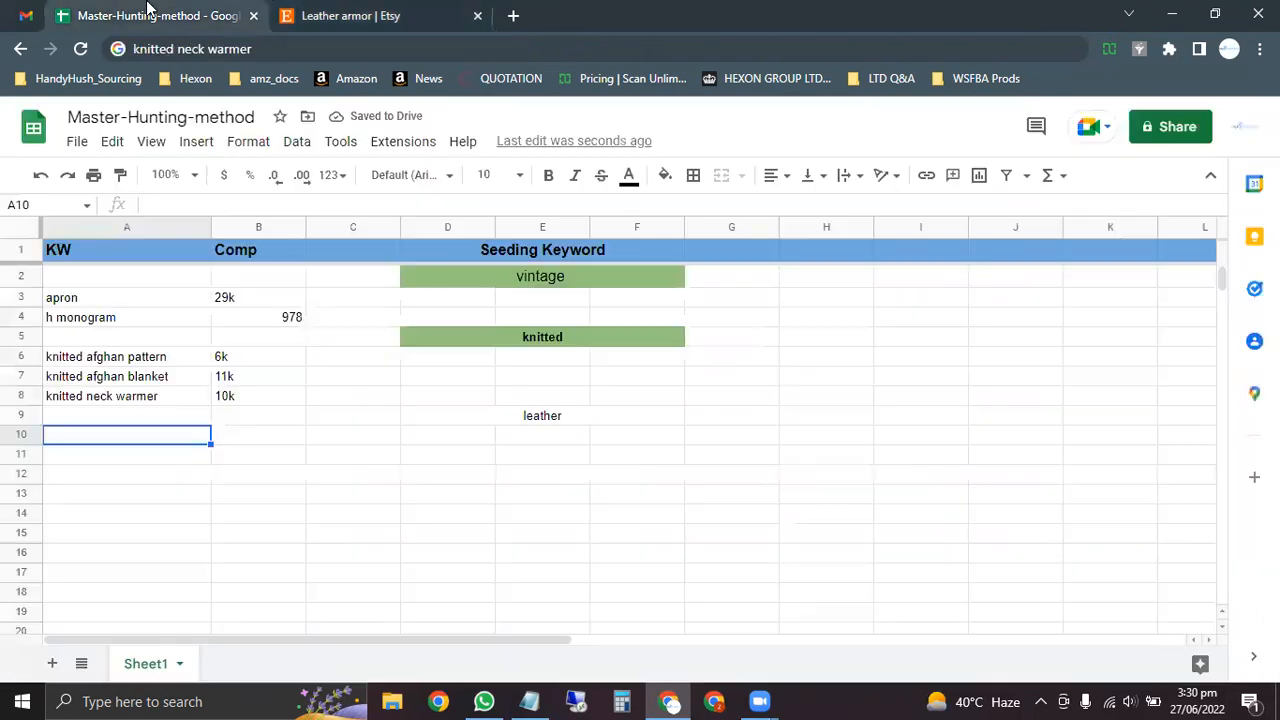
key("ctrl+v")
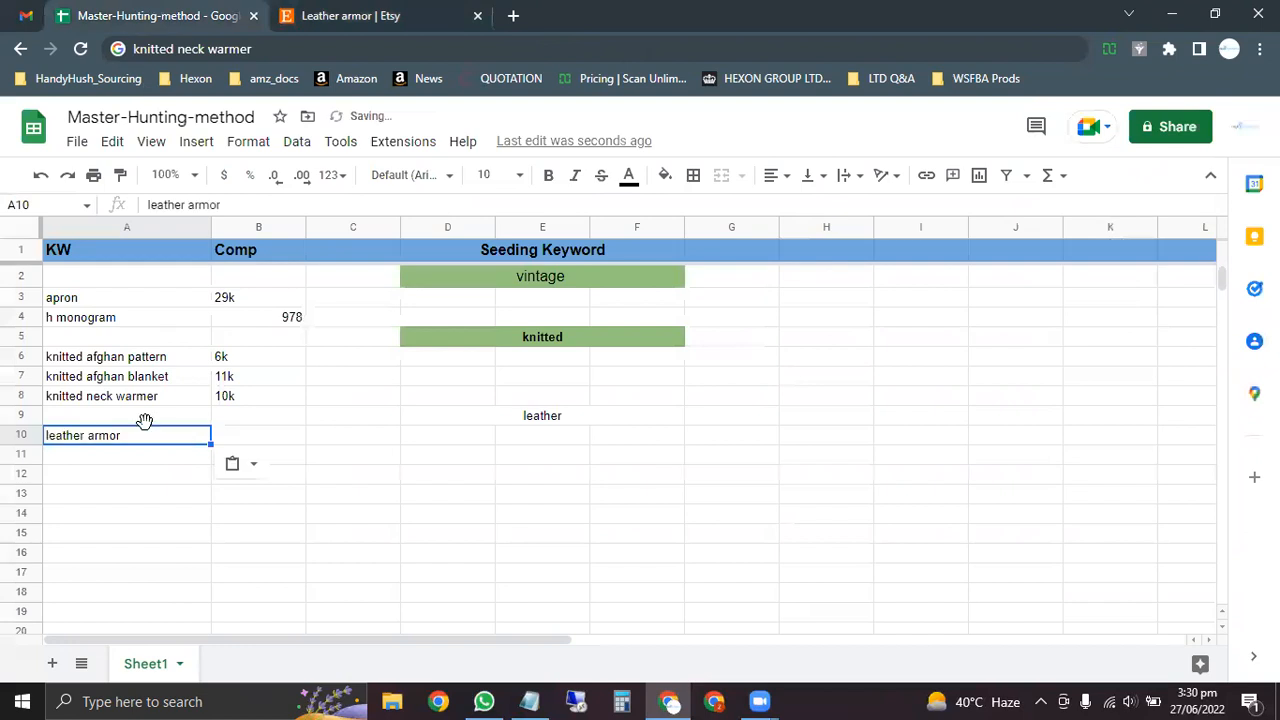
left_click(257, 440)
type("9k")
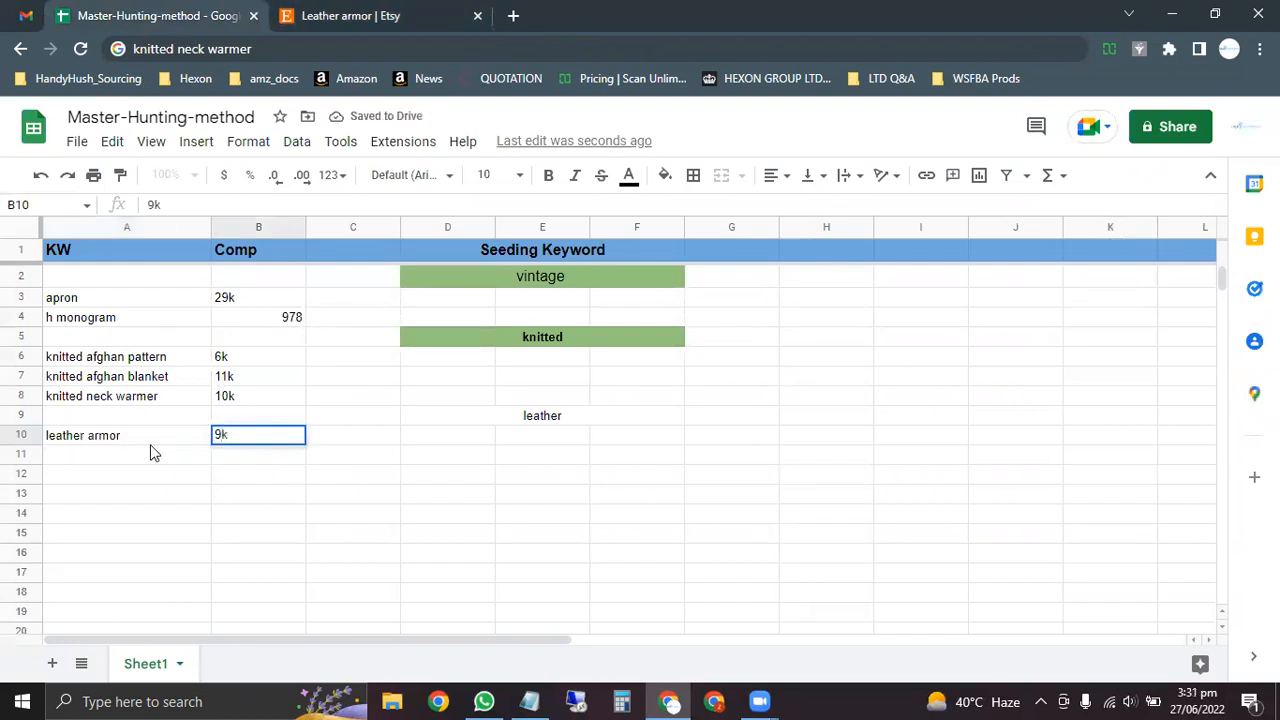
left_click(103, 452)
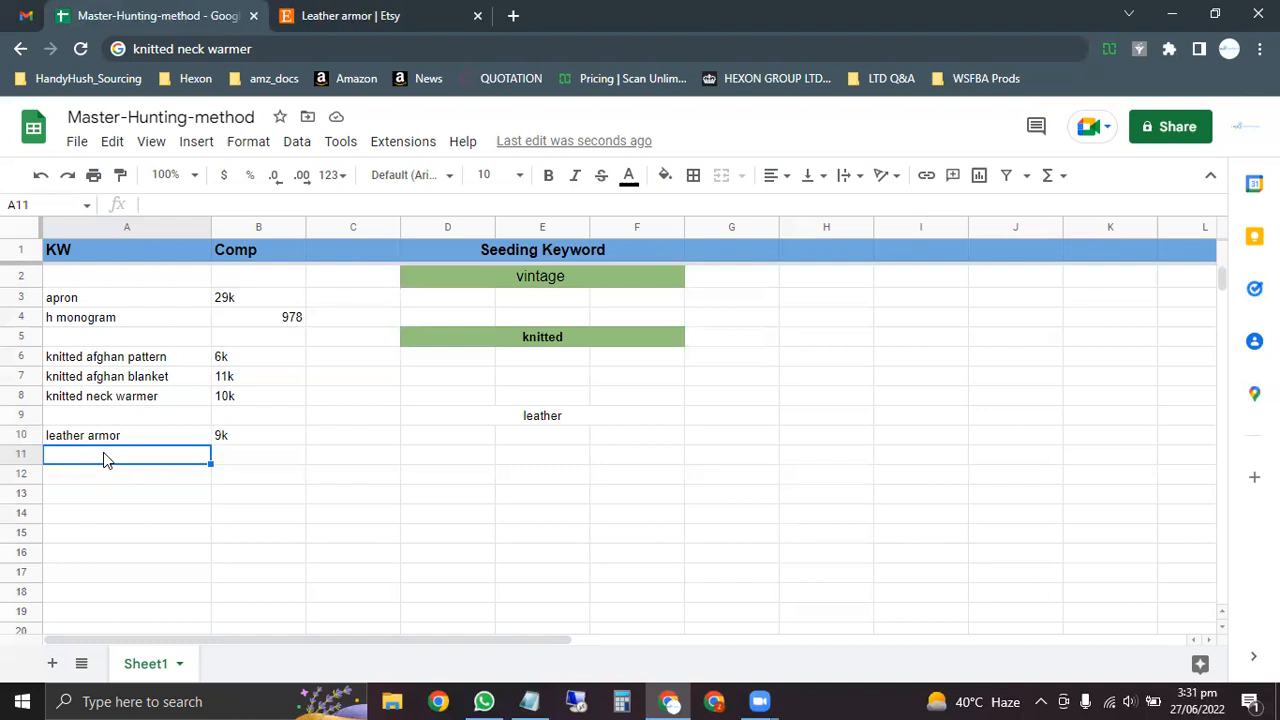
Step: Check the result count for "leather armor" on Etsy against the Master-Hunting-method sheet
left_click(357, 14)
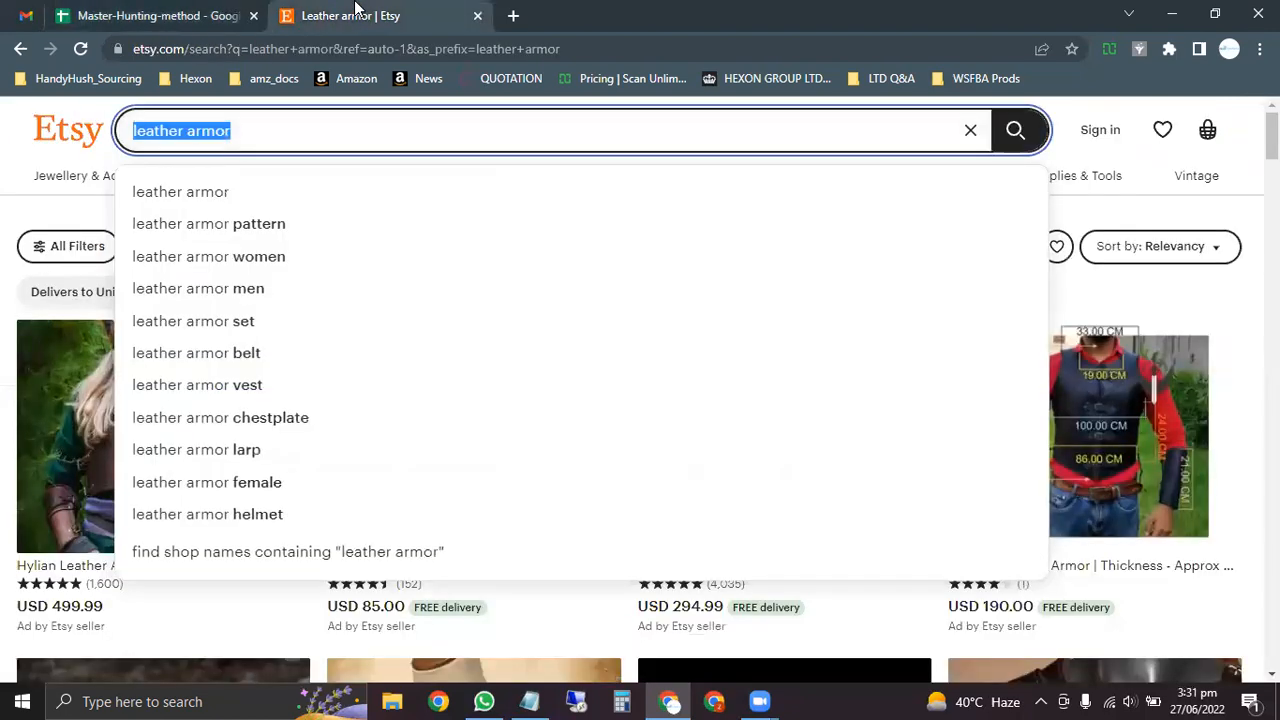
left_click(21, 226)
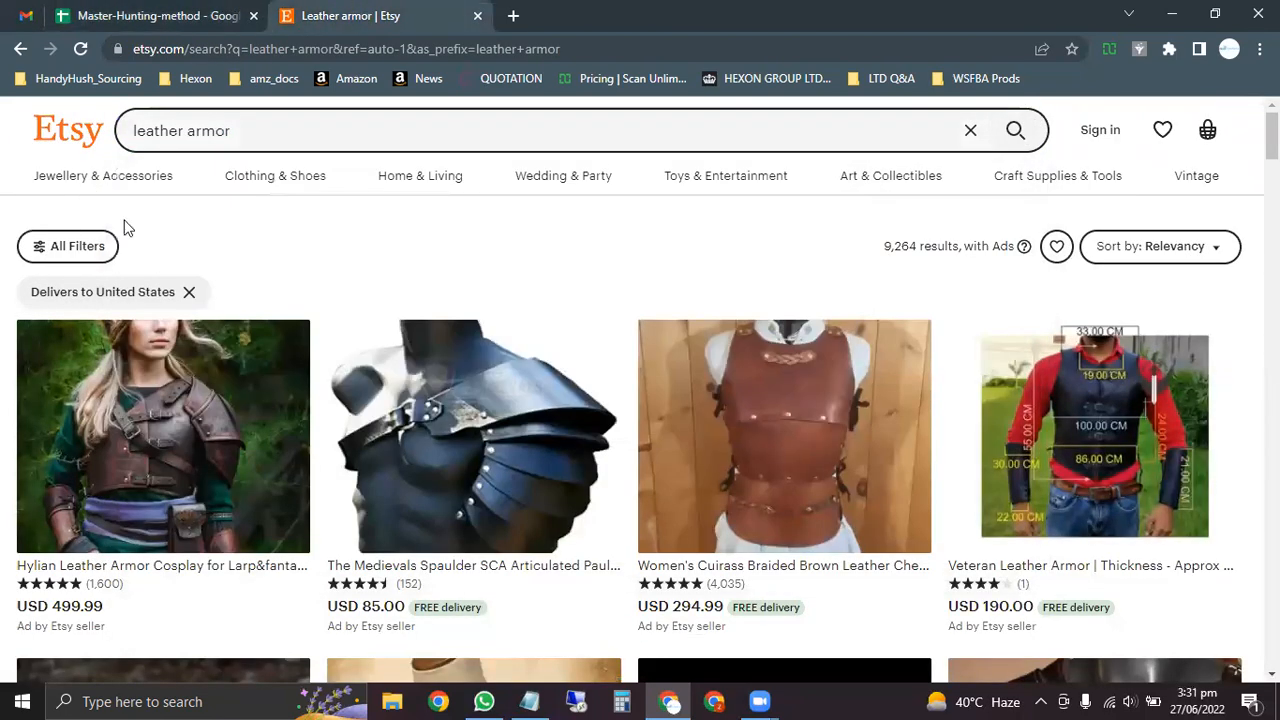
left_click_drag(884, 247, 982, 262)
left_click(834, 242)
left_click(212, 10)
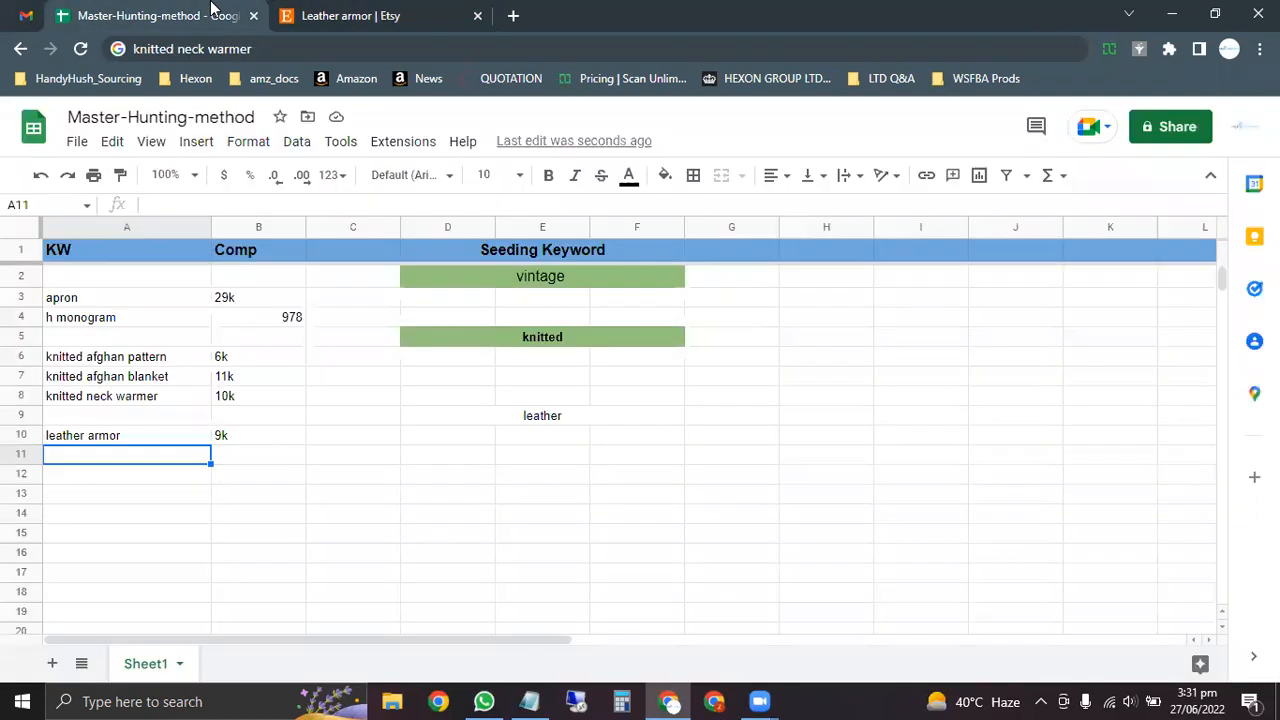
Step: Return to Etsy, shorten the search term to "leather", extend it with "b" and run the suggested search "leather backpack women"
left_click(340, 15)
left_click(243, 131)
key("BackSpace")
key("BackSpace")
key("BackSpace")
key("BackSpace")
key("BackSpace")
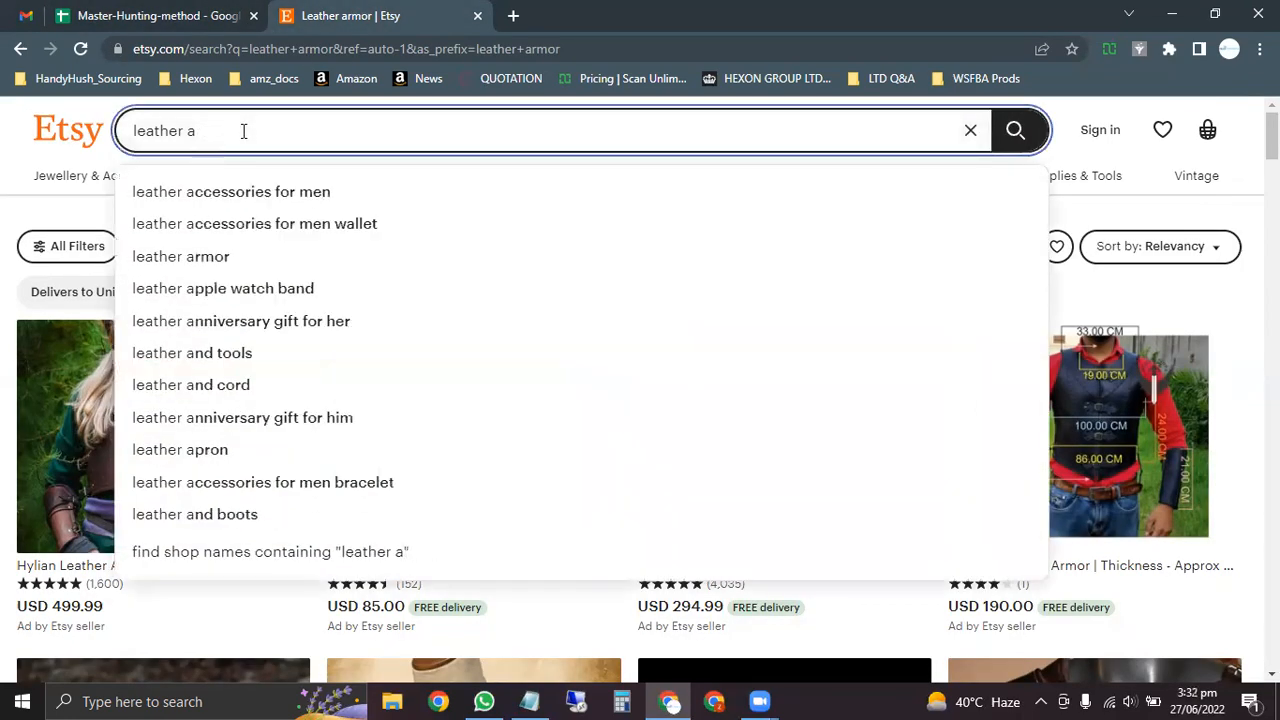
type("b")
key("Down")
key("Down")
key("Down")
key("Down")
key("Down")
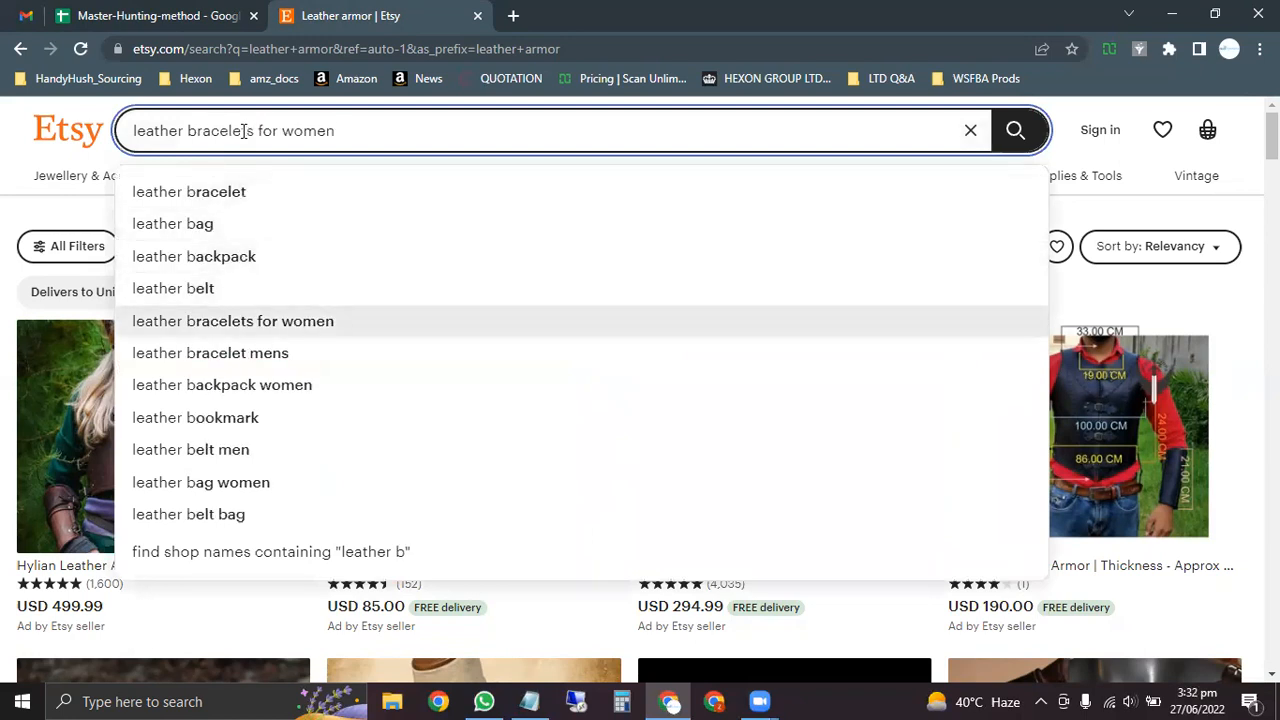
key("Down")
key("Down")
key("Return")
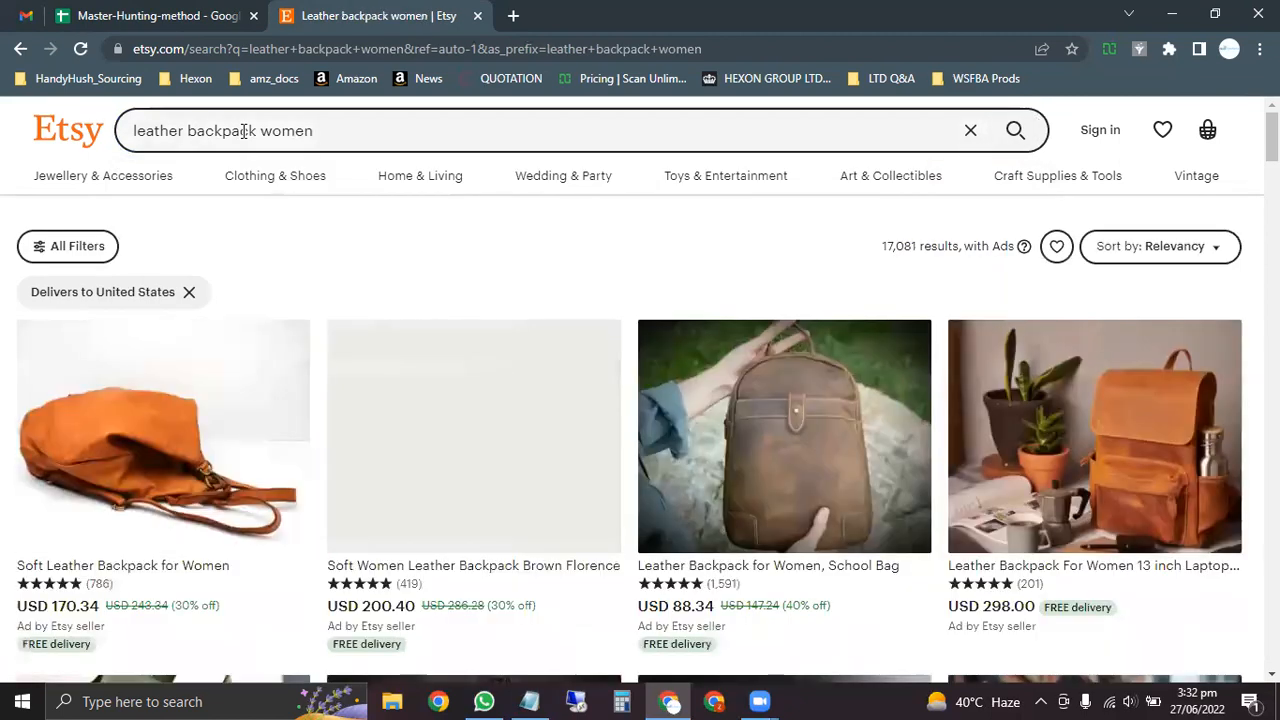
Step: Record the copied keyword "leather backpack women" in cell A11 of the Master-Hunting-method sheet with 17k as its Comp in B11
left_click(361, 125)
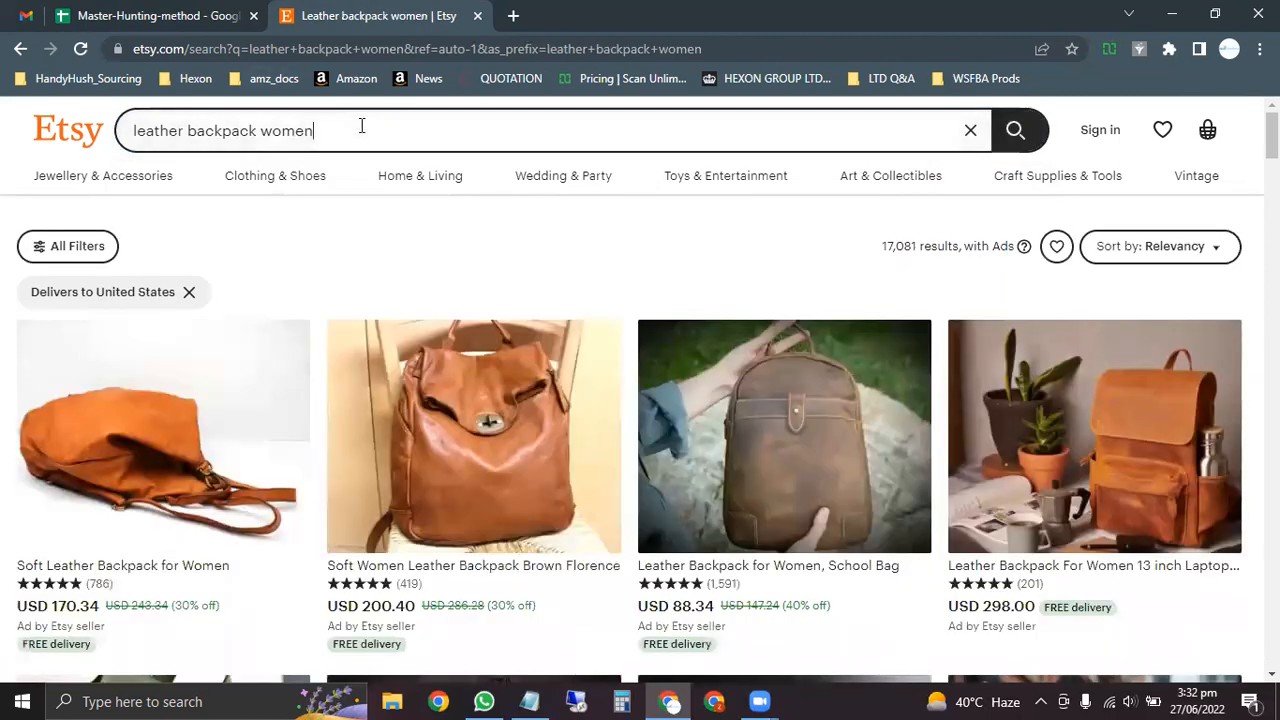
left_click(168, 14)
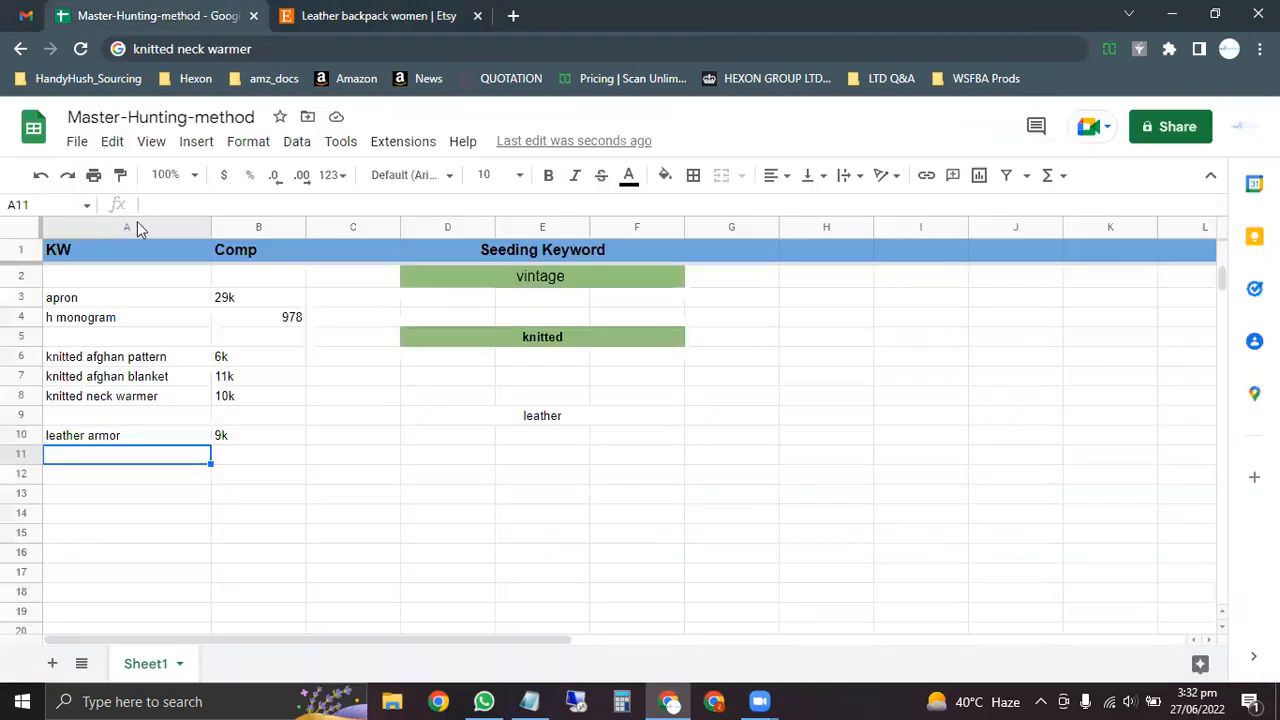
key("ctrl+v")
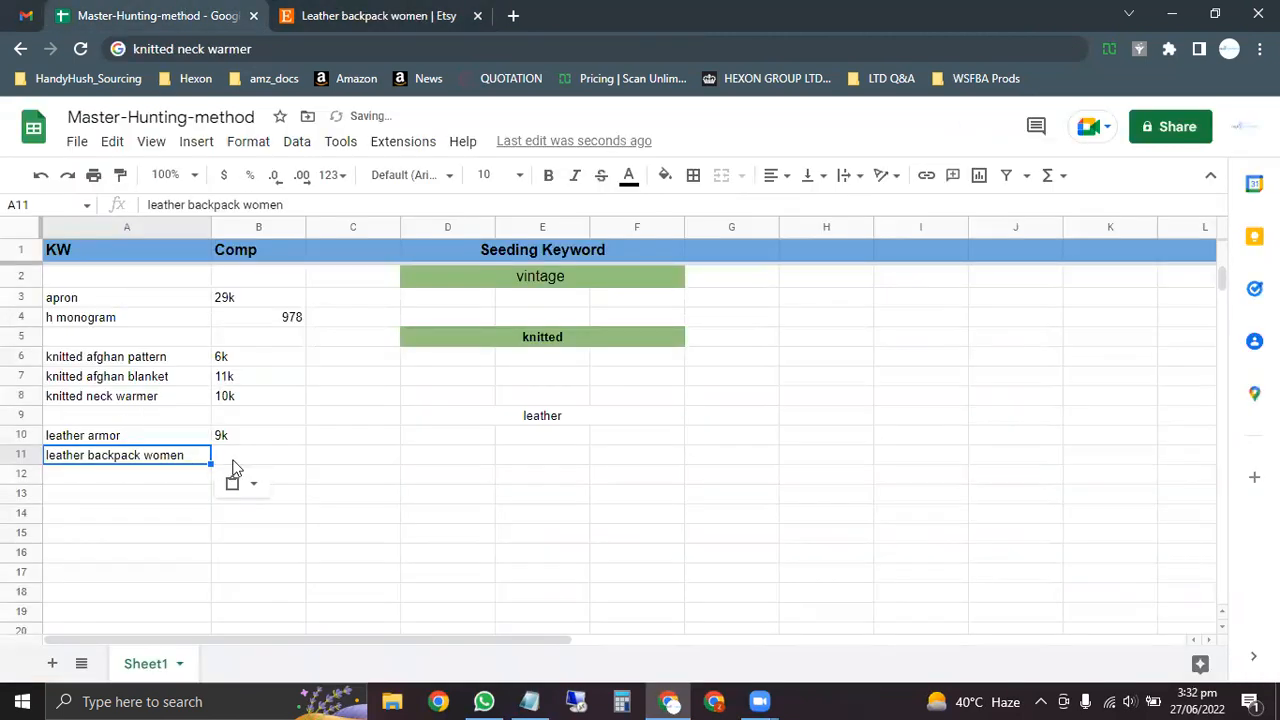
left_click(243, 462)
left_click(407, 12)
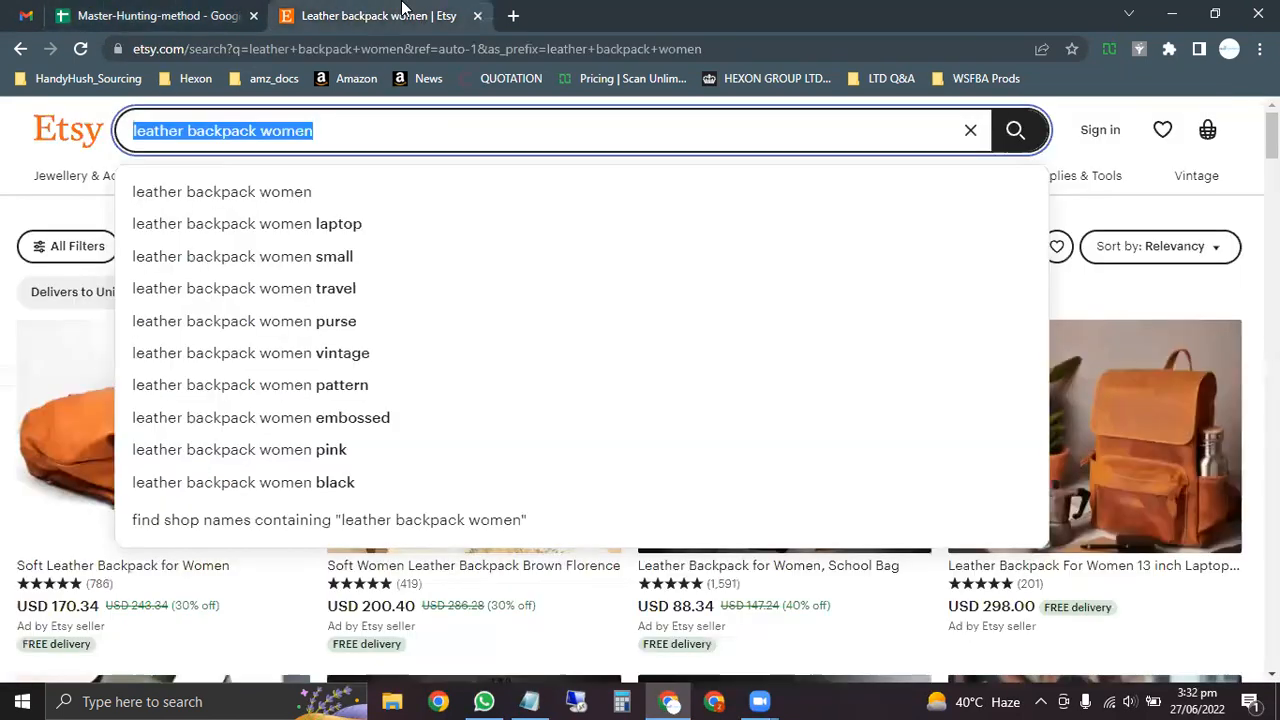
left_click(2, 228)
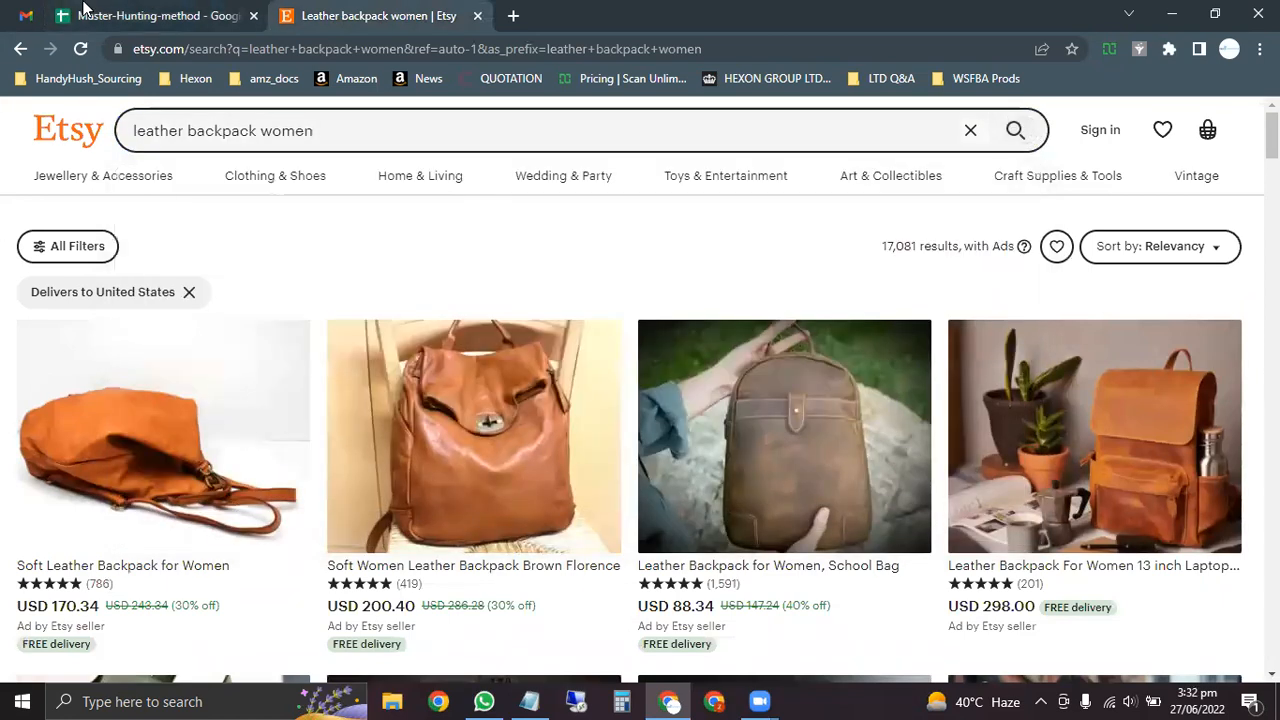
left_click(90, 12)
type("17k")
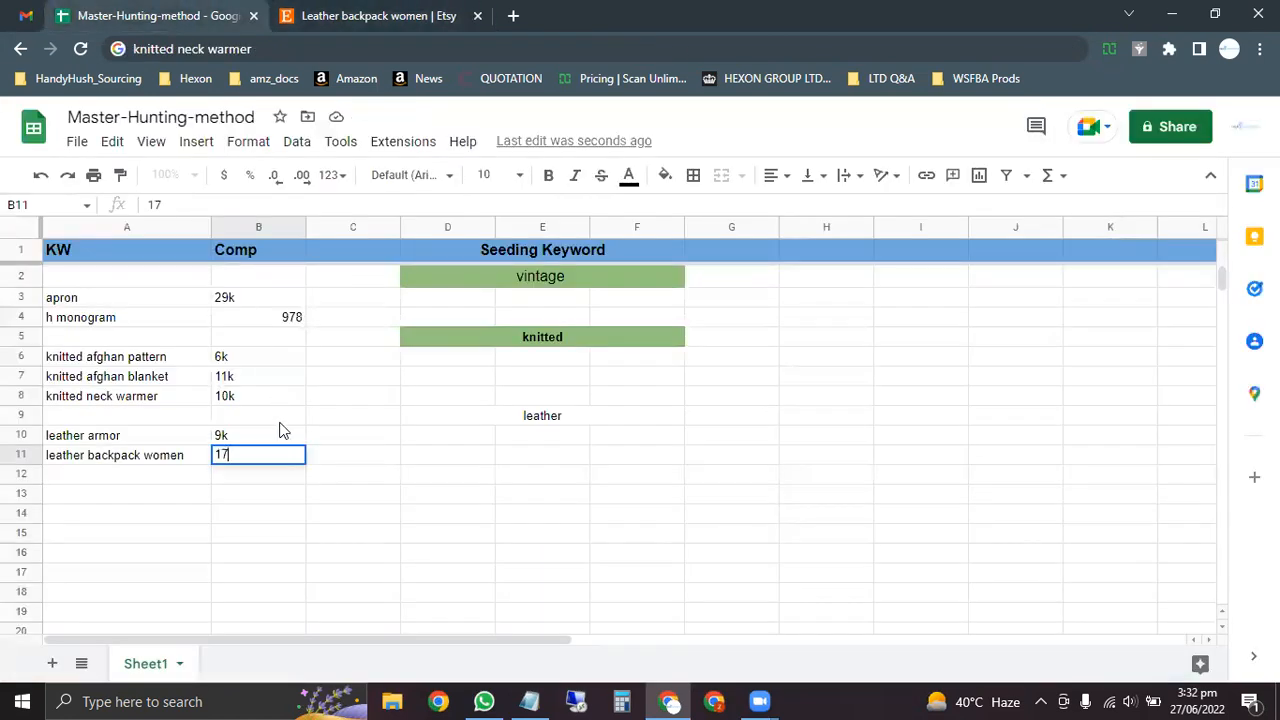
left_click(88, 480)
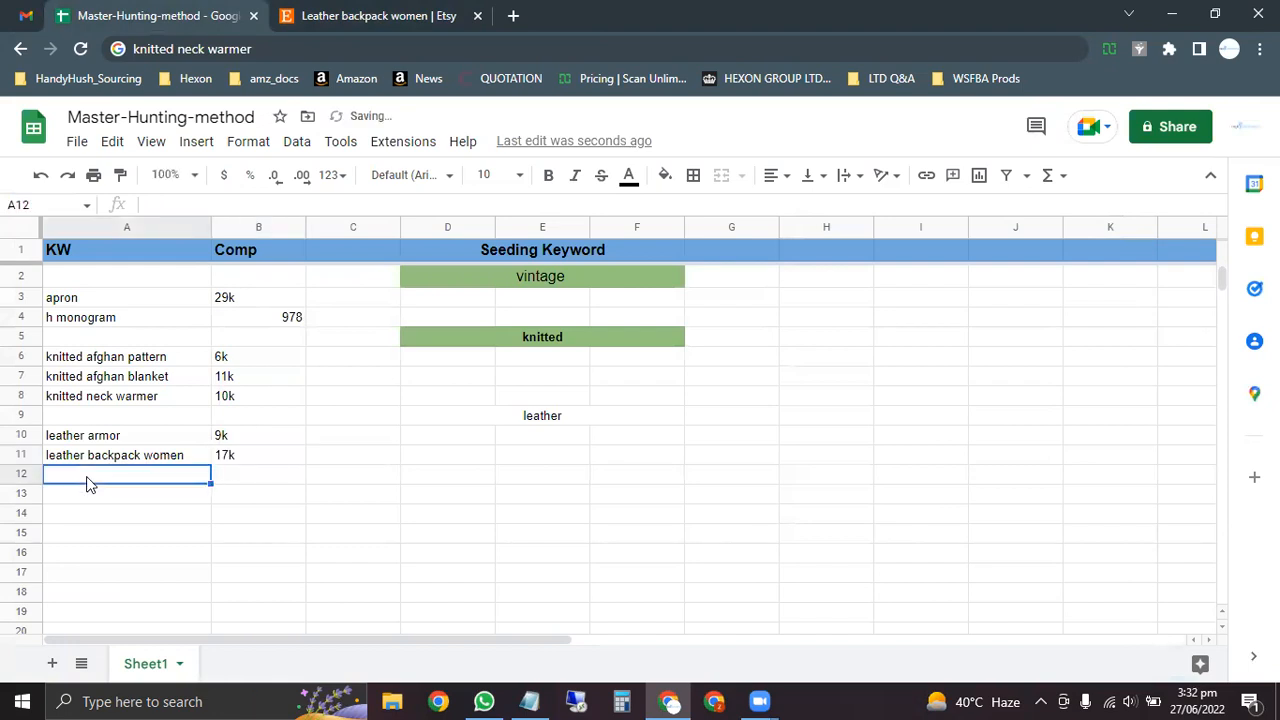
Step: Return to Etsy and run the suggested search "leather backpack women laptop" from the current search term
left_click(360, 12)
left_click(351, 142)
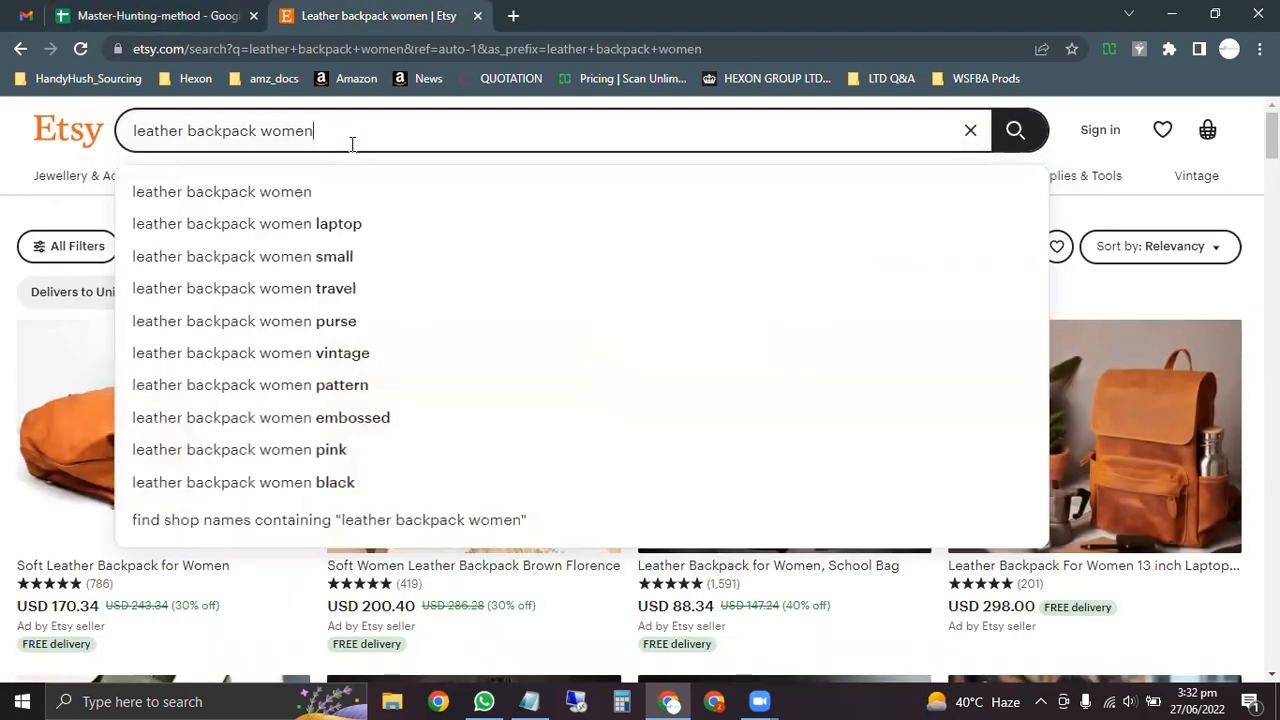
left_click(336, 224)
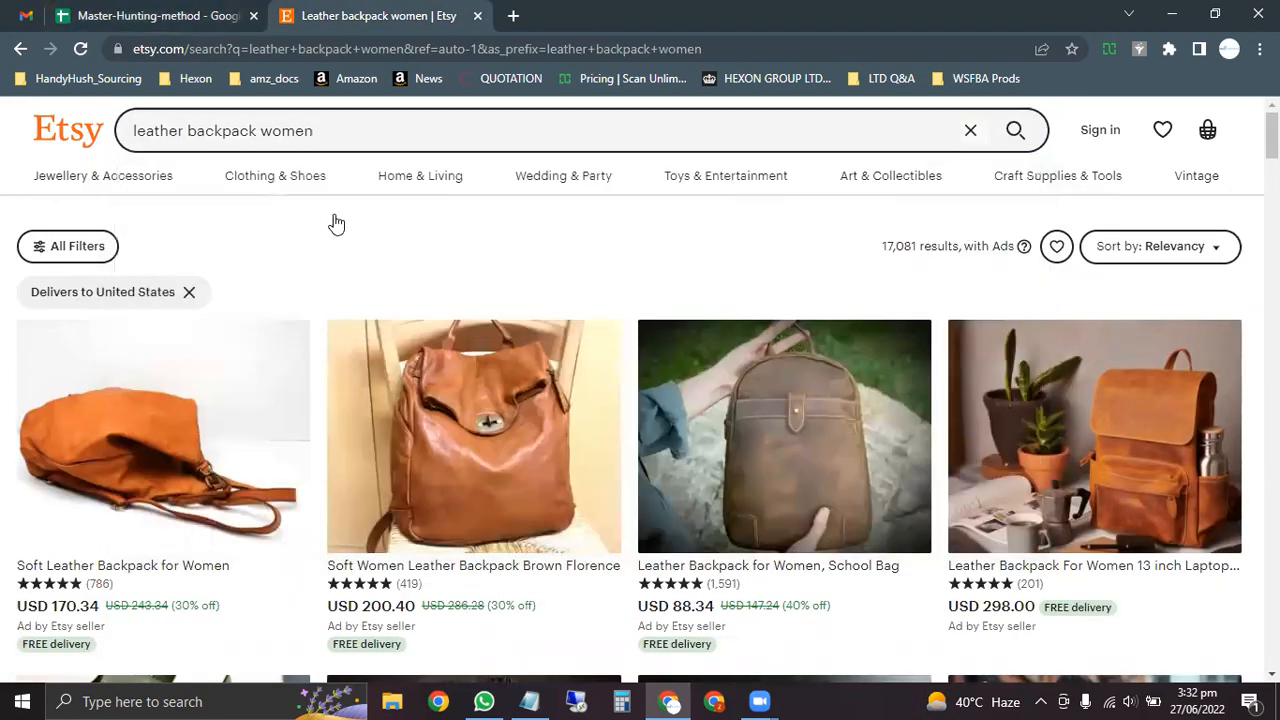
left_click(327, 129)
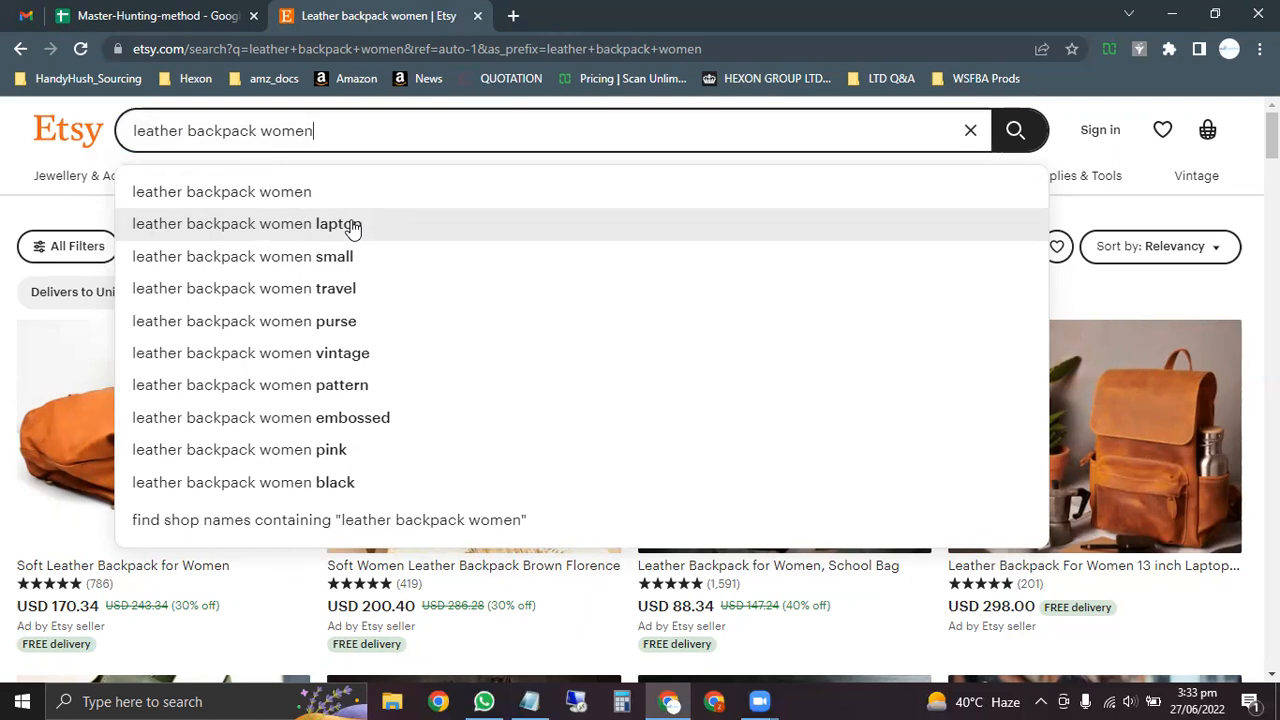
left_click(352, 228)
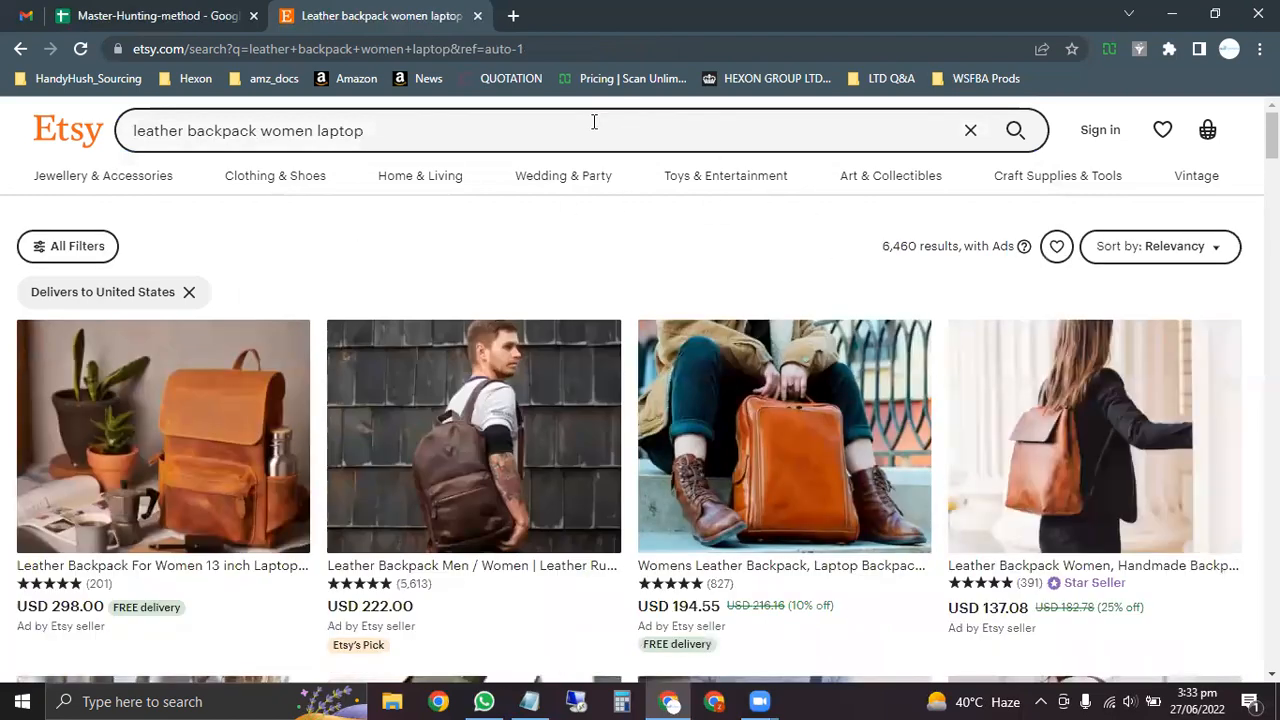
Step: Copy "leather backpack women laptop" into cell A12 of the Master-Hunting-method sheet and enter 6k as its Comp in B12
left_click(440, 128)
key("ctrl+c")
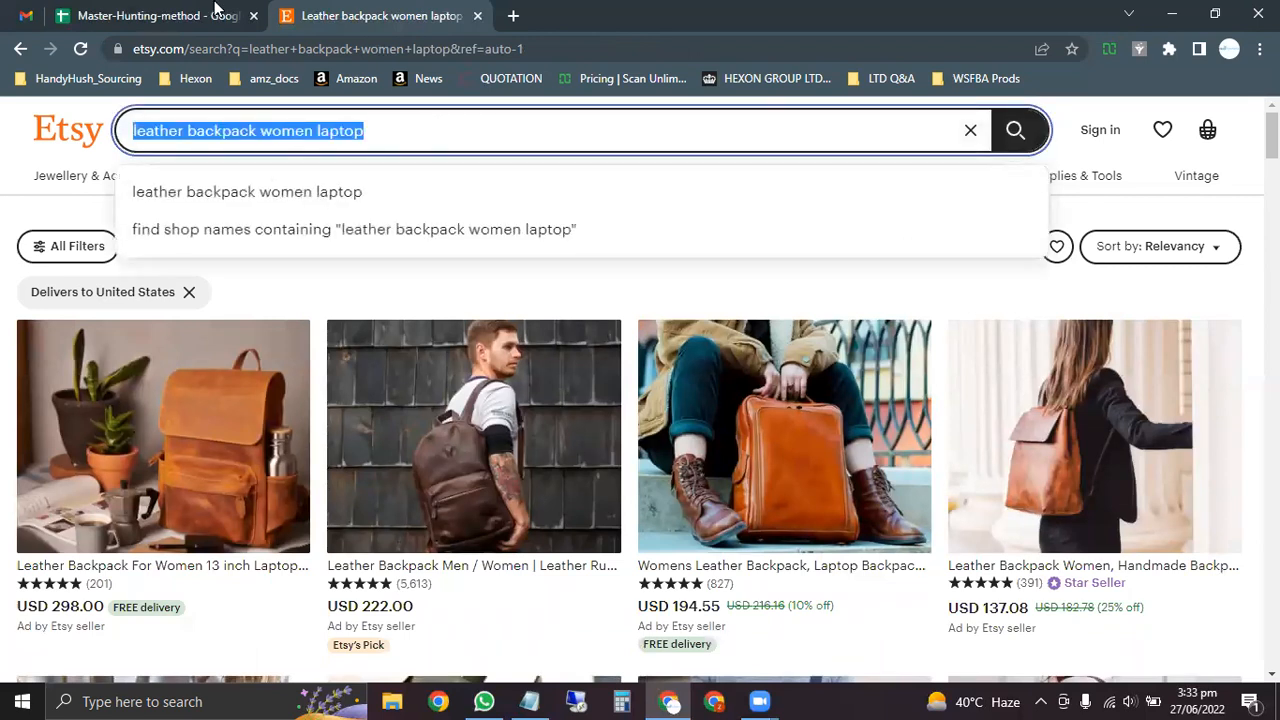
left_click(132, 10)
key("ctrl+v")
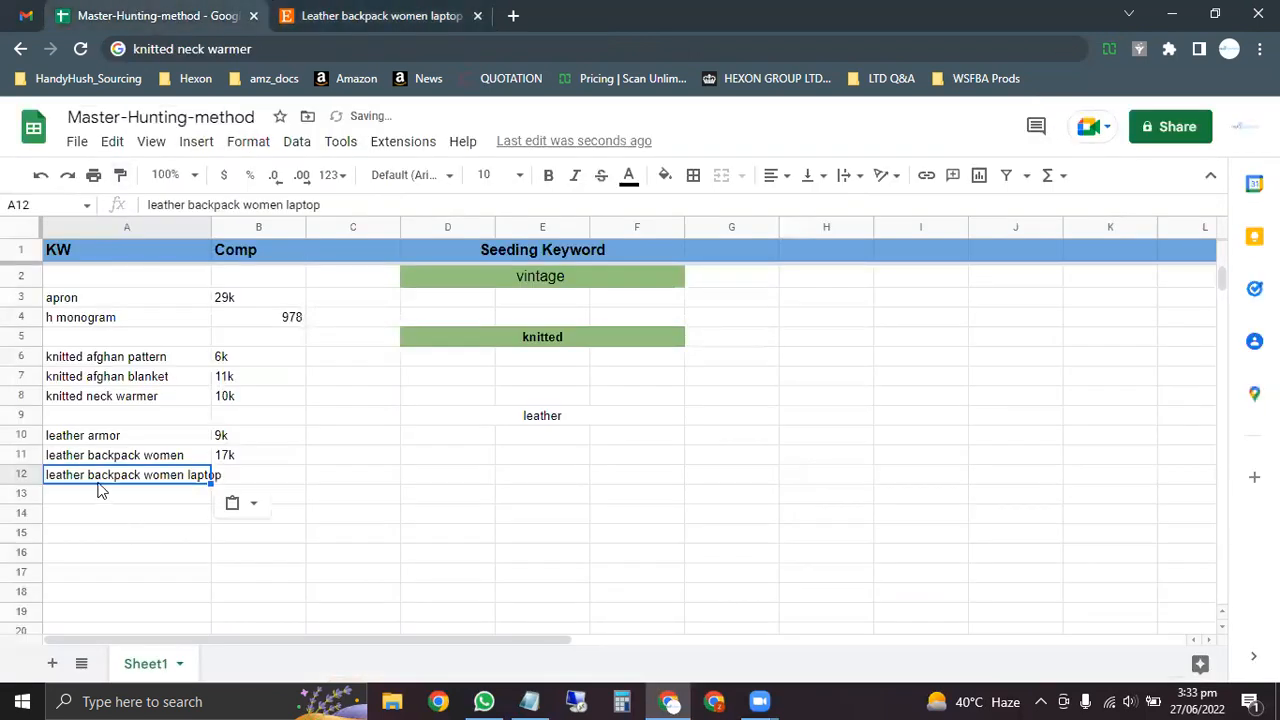
left_click(244, 480)
type("6k")
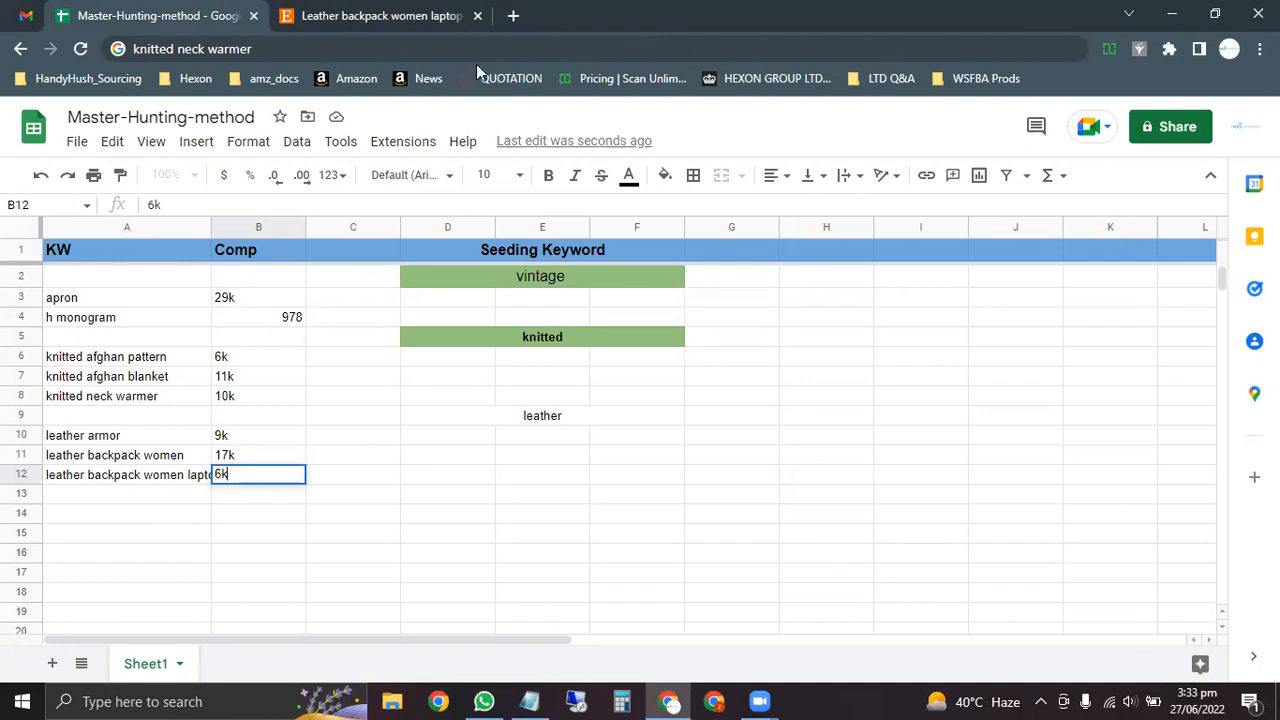
left_click(153, 498)
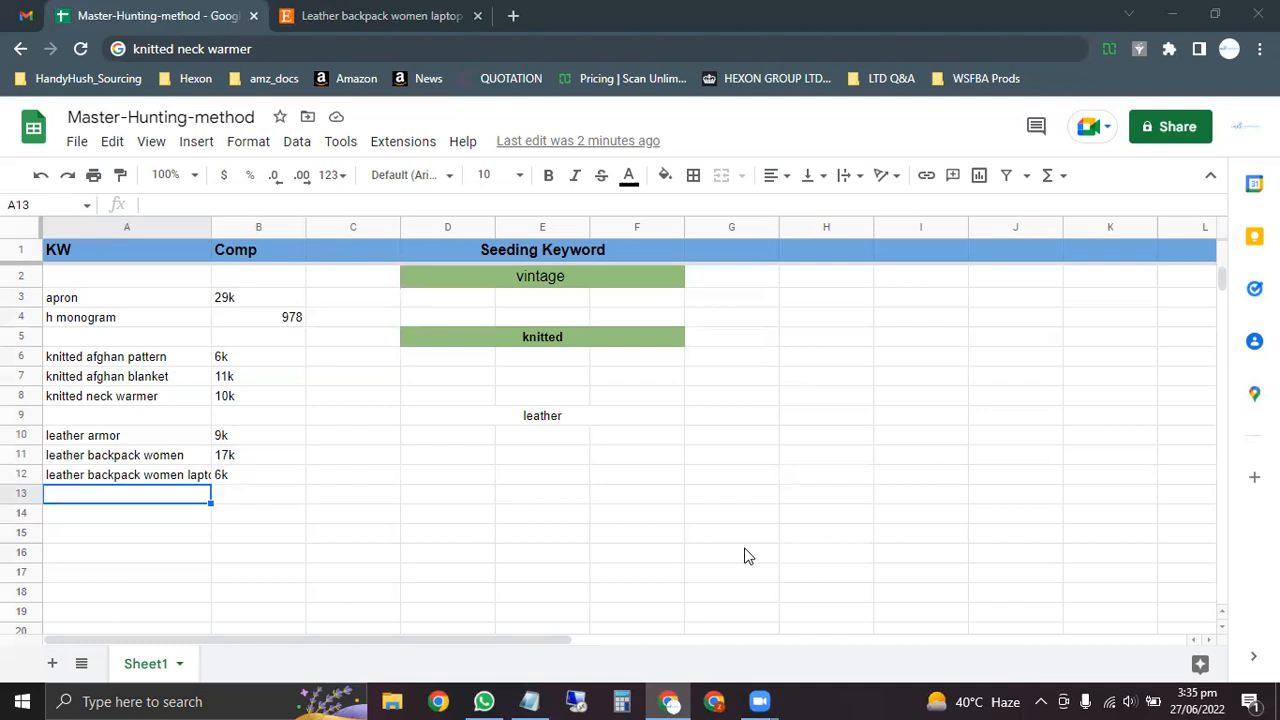
Step: Return to Etsy, replace the search term with "A" and pick the suggestion "art" without running the search
left_click(410, 12)
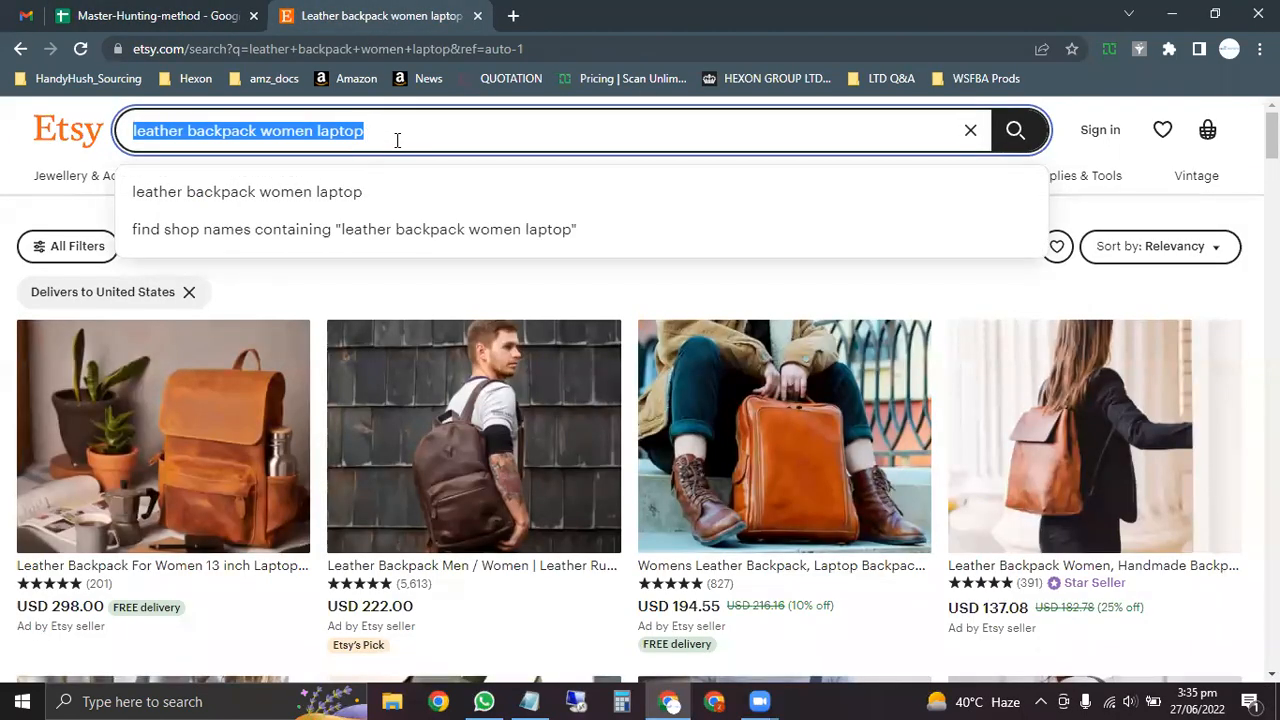
type("A")
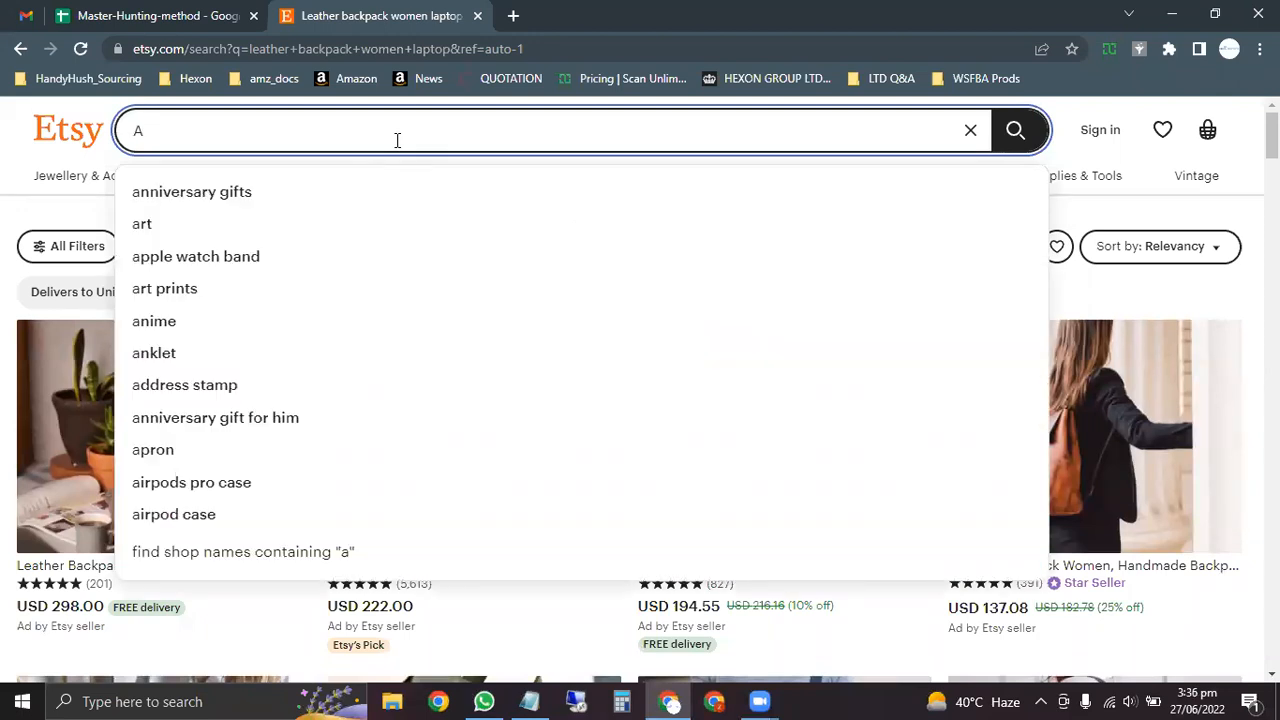
key("Down")
key("Down")
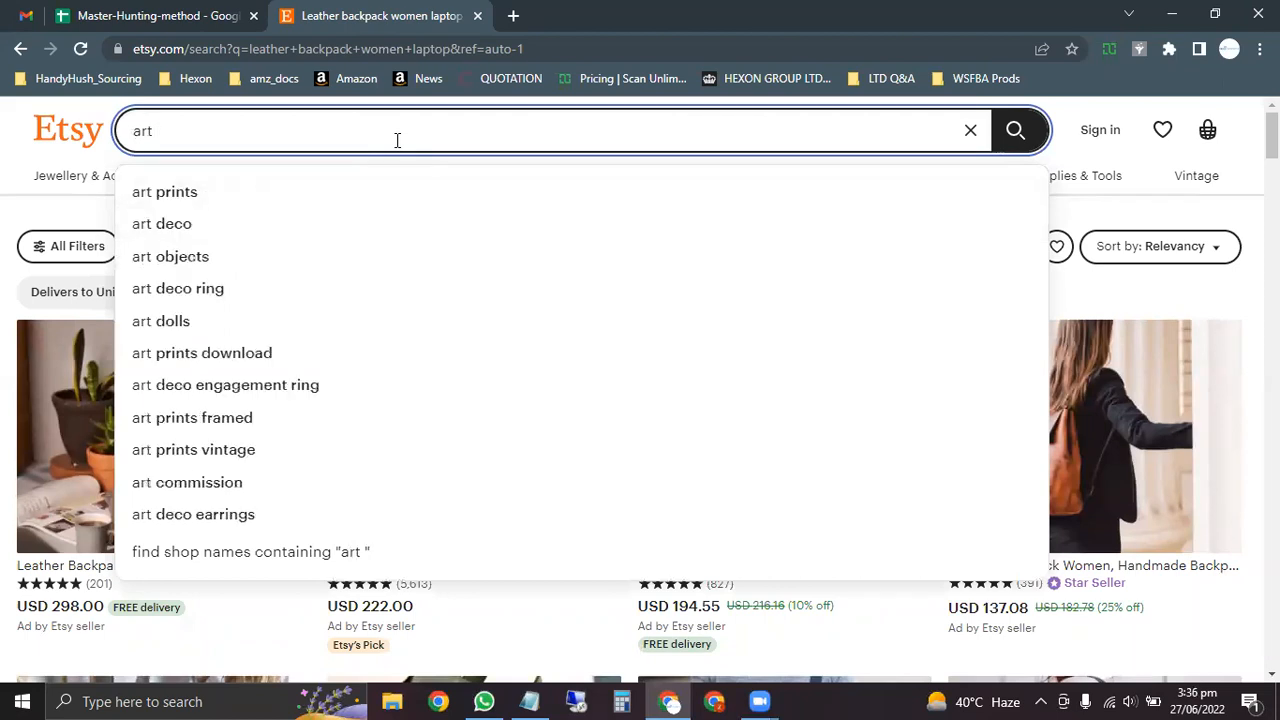
Step: Extend the search term to "art b", pick "art book", add "c" and run the suggested search "art book covers"
type("b")
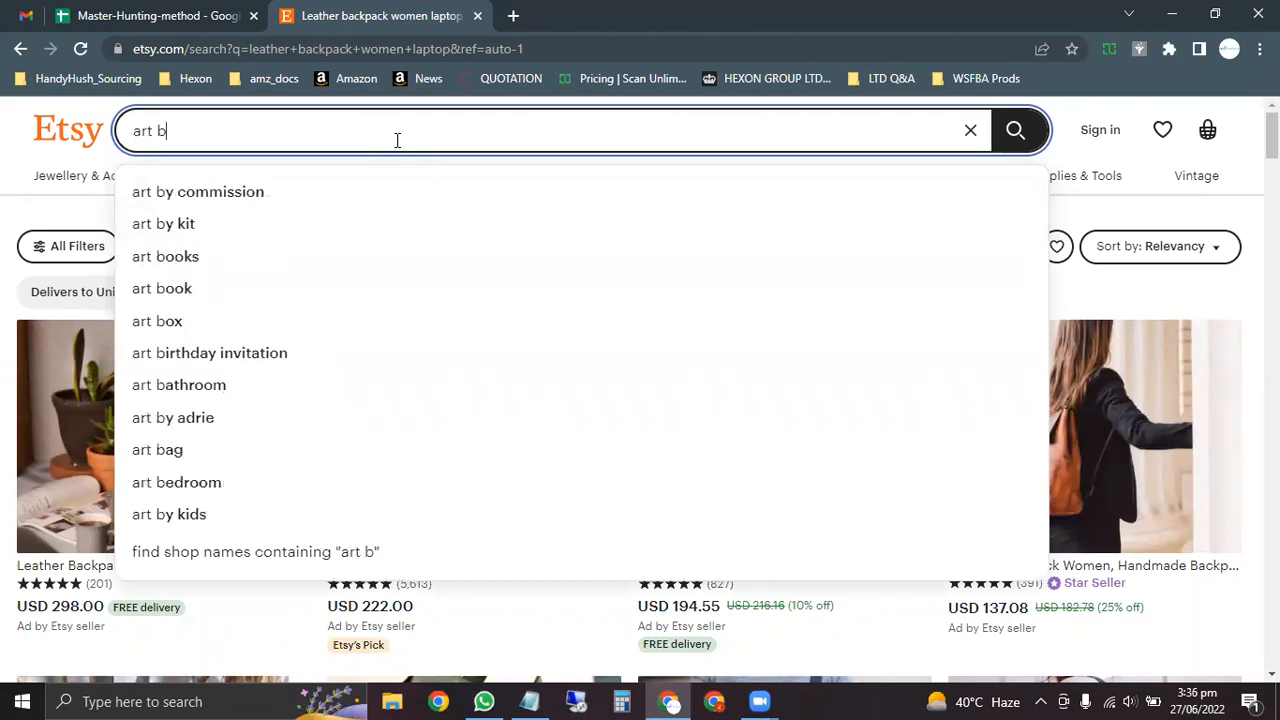
key("Down")
key("Down")
key("Down")
key("Down")
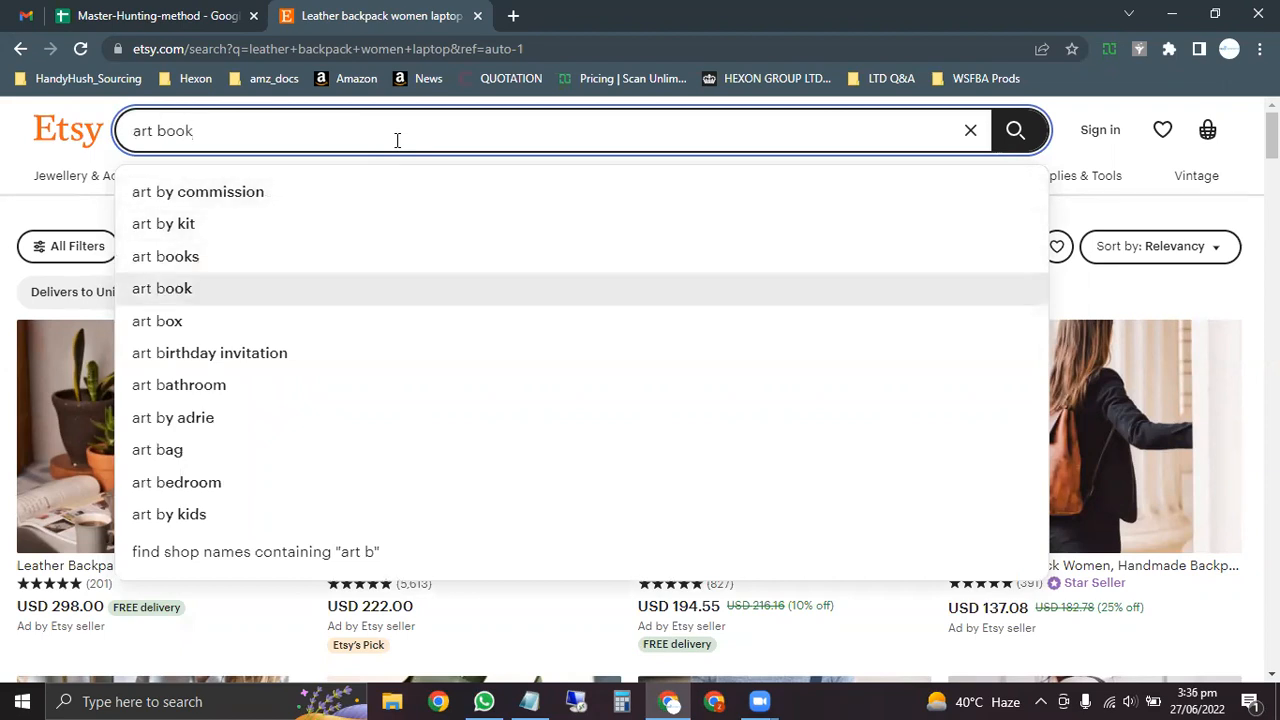
type("c")
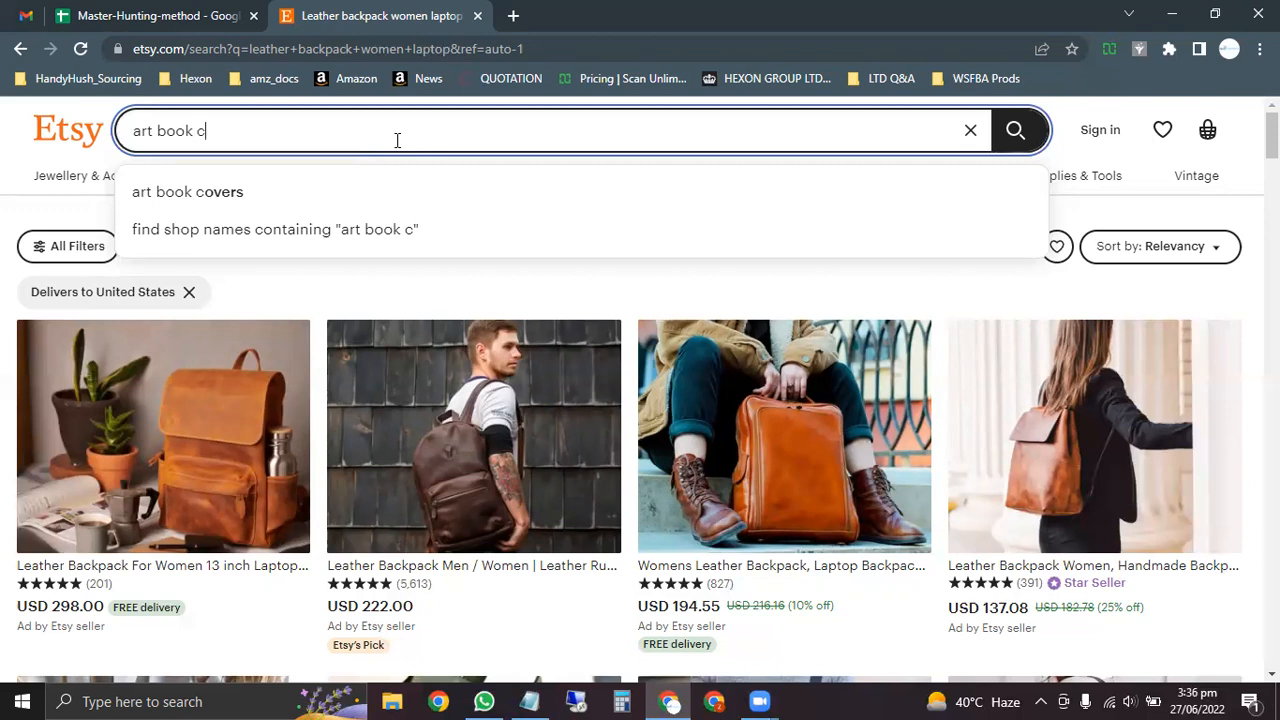
left_click(183, 195)
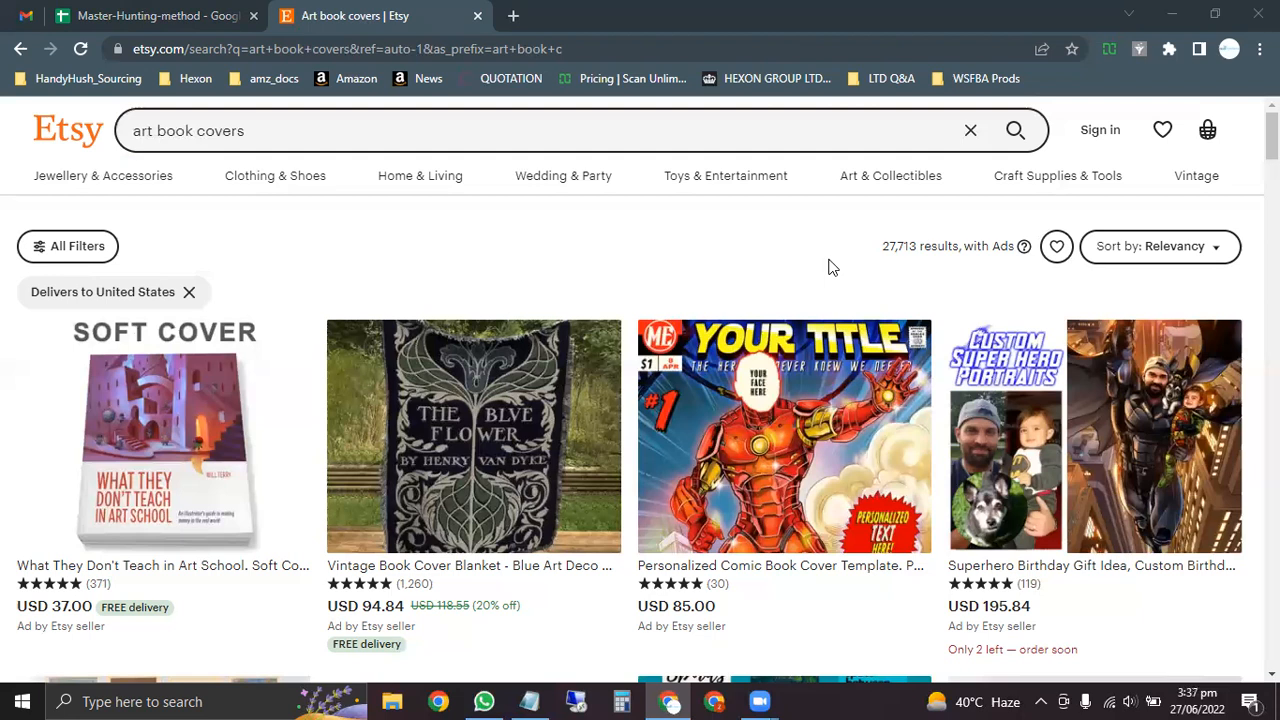
Step: Open the listing "What They Don't Teach in Art School" from the results and copy "Soft Cover" from its title
scroll(517, 266, "down", 1)
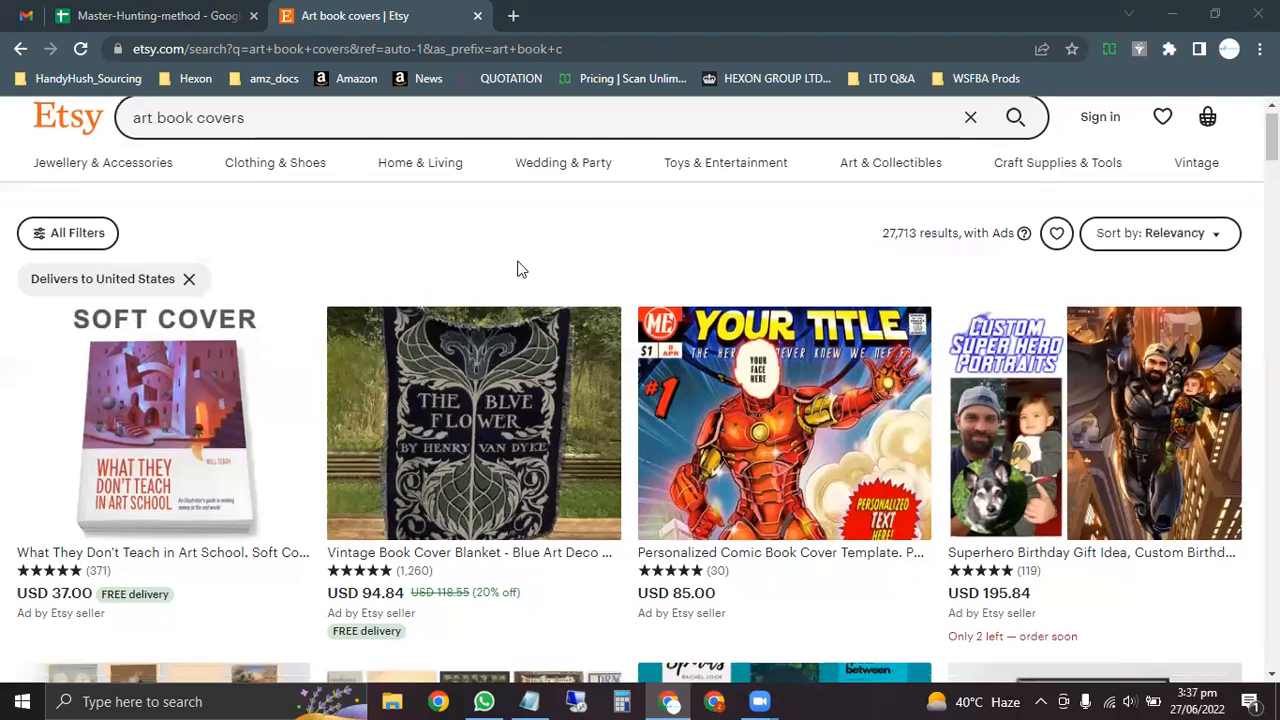
left_click(183, 462)
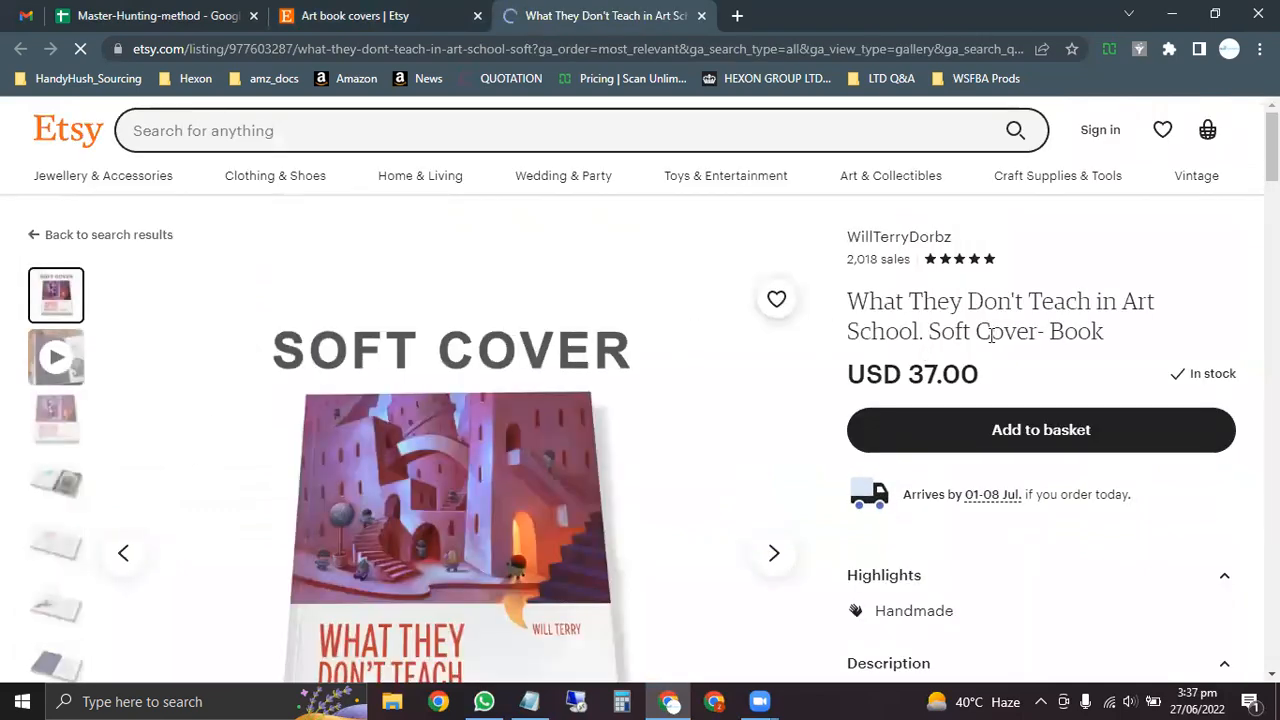
left_click_drag(929, 334, 1036, 337)
key("ctrl+c")
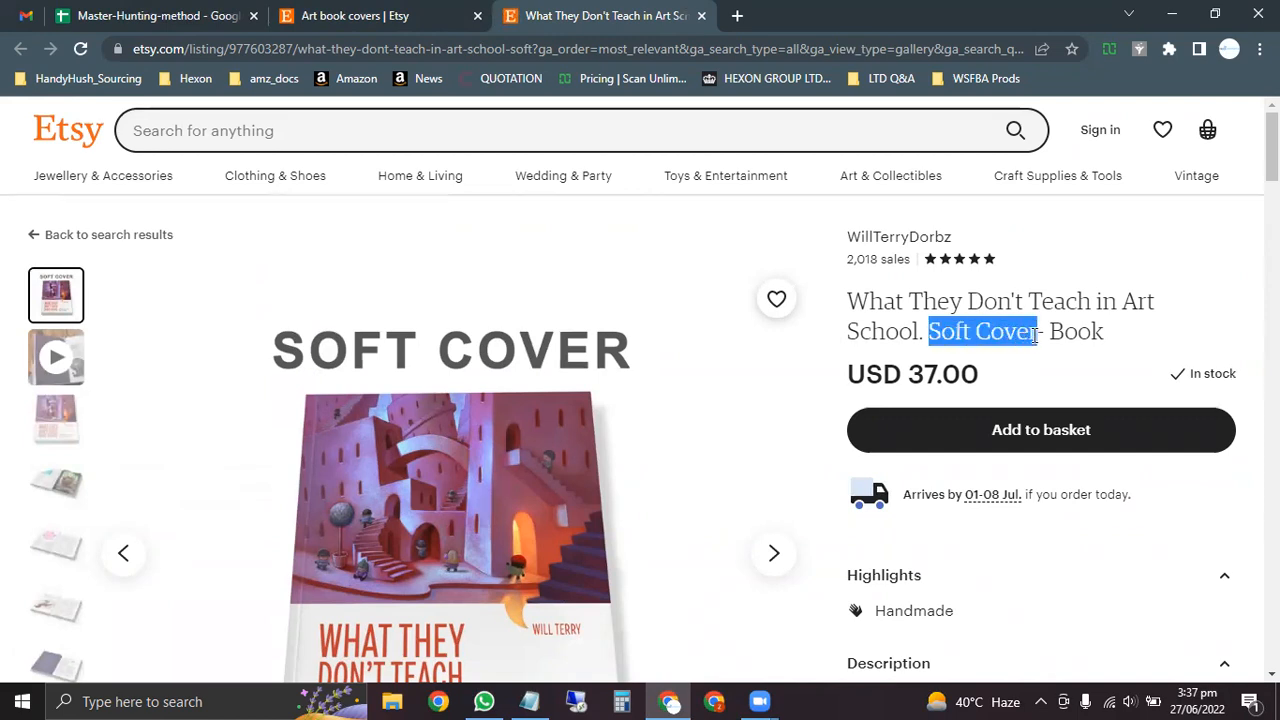
Step: Paste "Soft Cover" as the Etsy search term and run the suggested search "soft cover notebook"
mouse_move(505, 188)
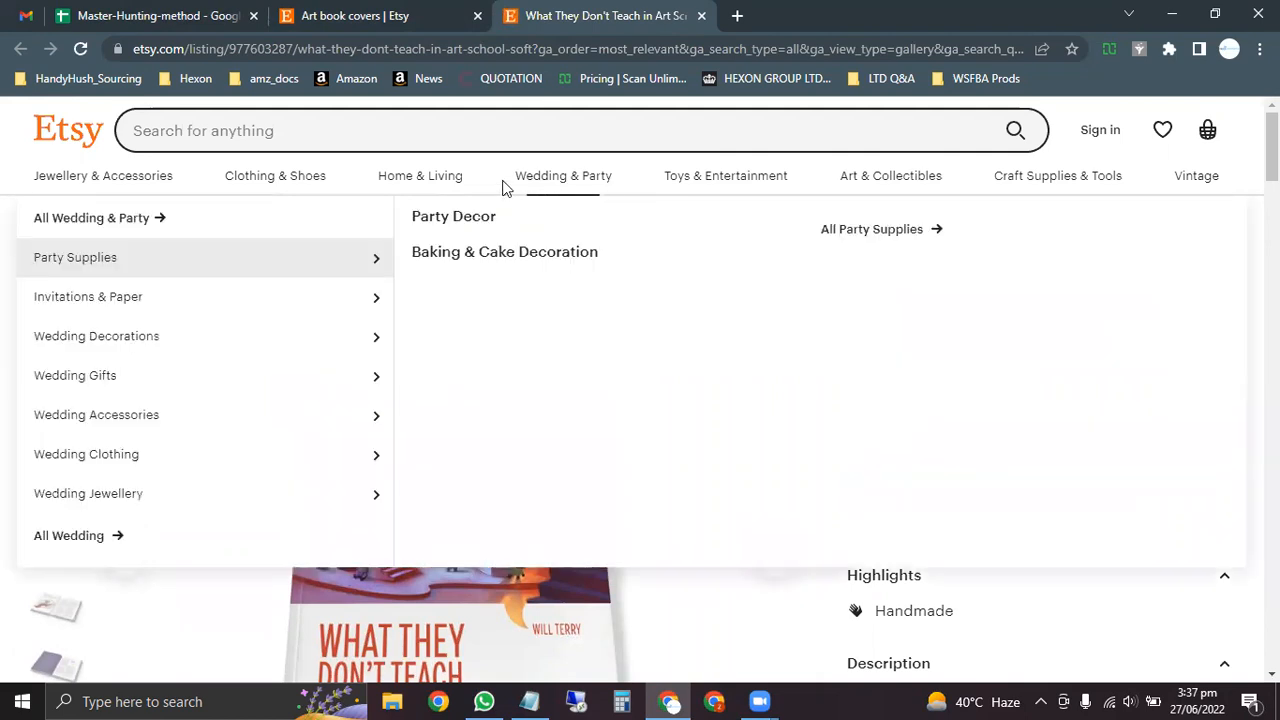
left_click(243, 135)
key("ctrl+v")
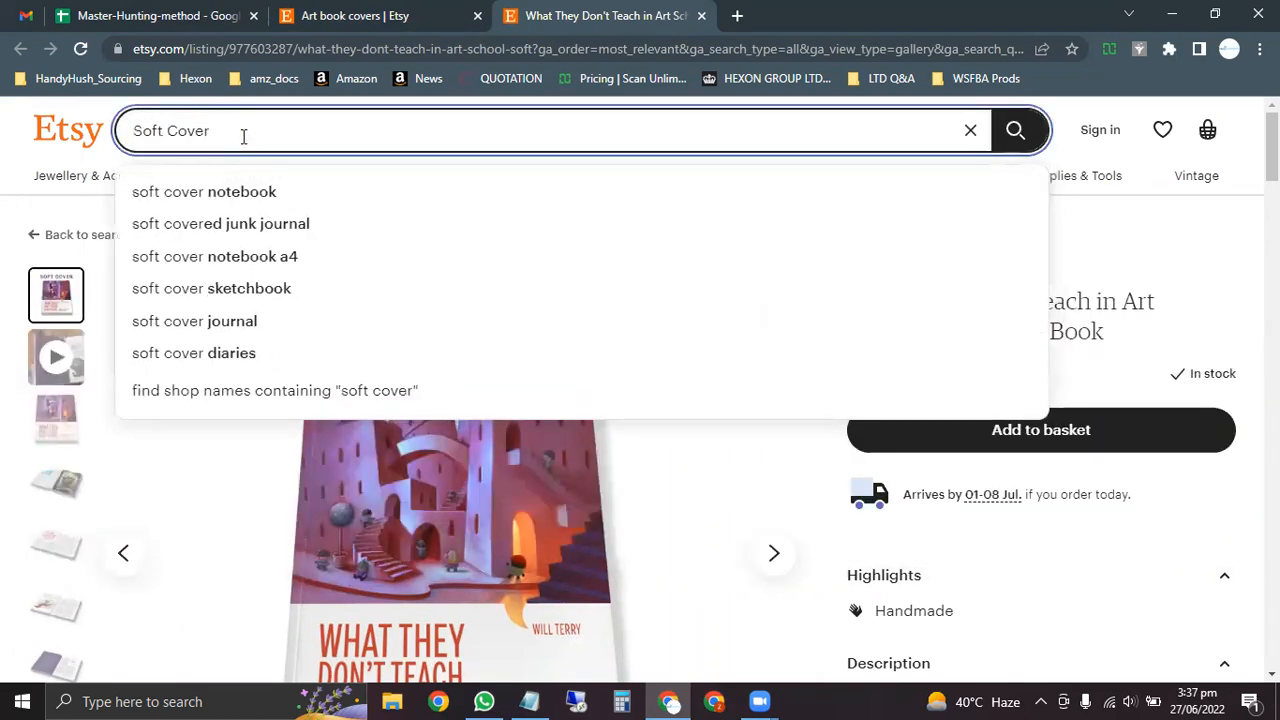
key("Down")
key("Return")
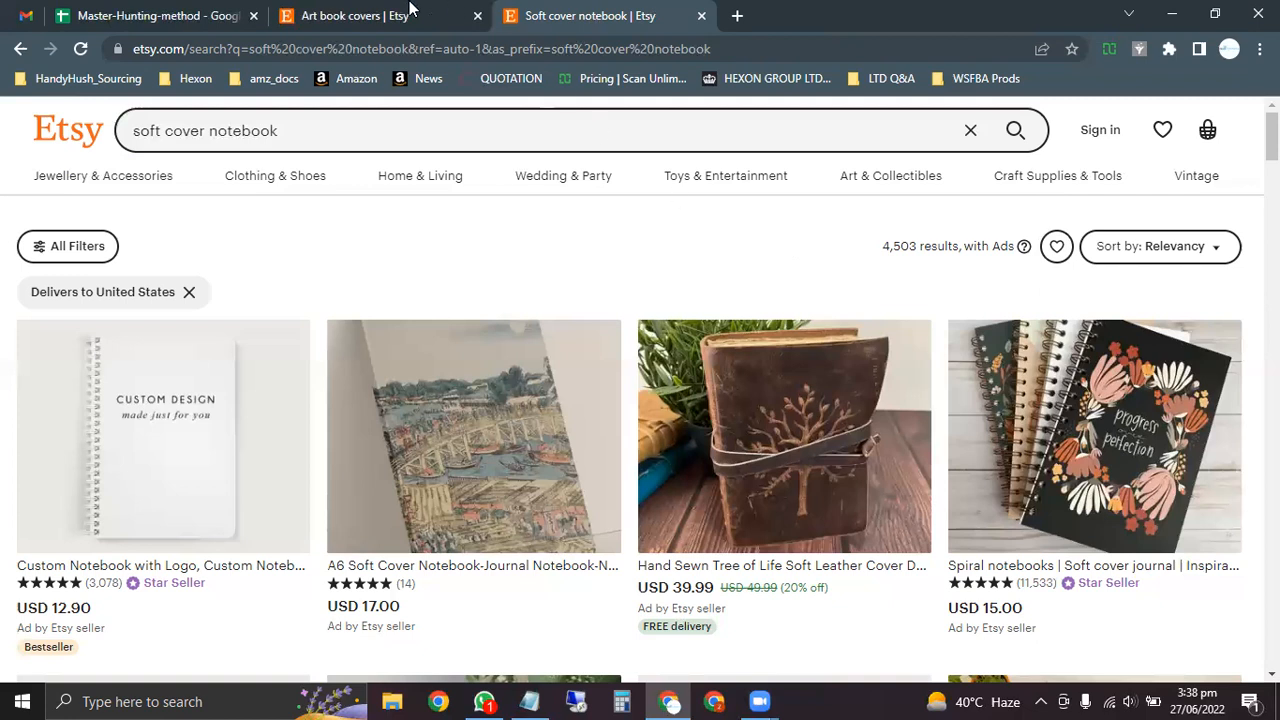
Step: Return to the "art book covers" results, open the Vintage Book Cover Blanket listing and copy "Woven Tapestry" from its title
left_click(388, 12)
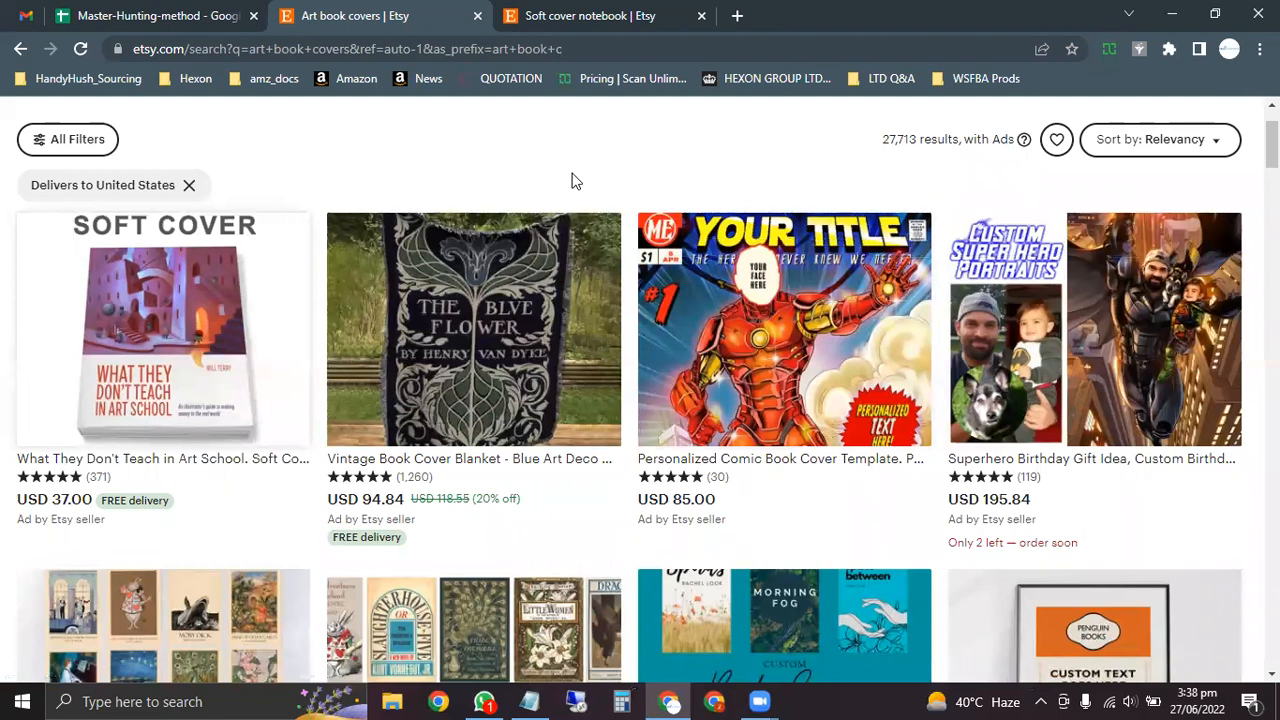
left_click(456, 466)
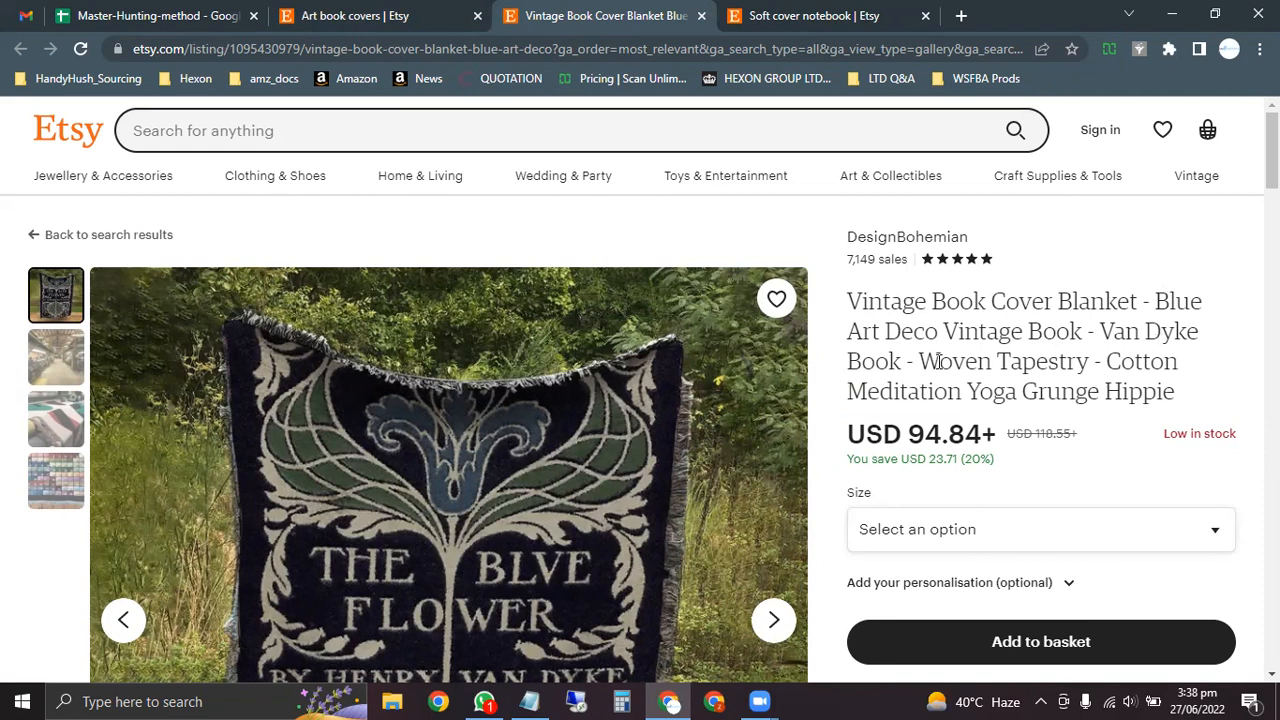
left_click_drag(919, 361, 1092, 360)
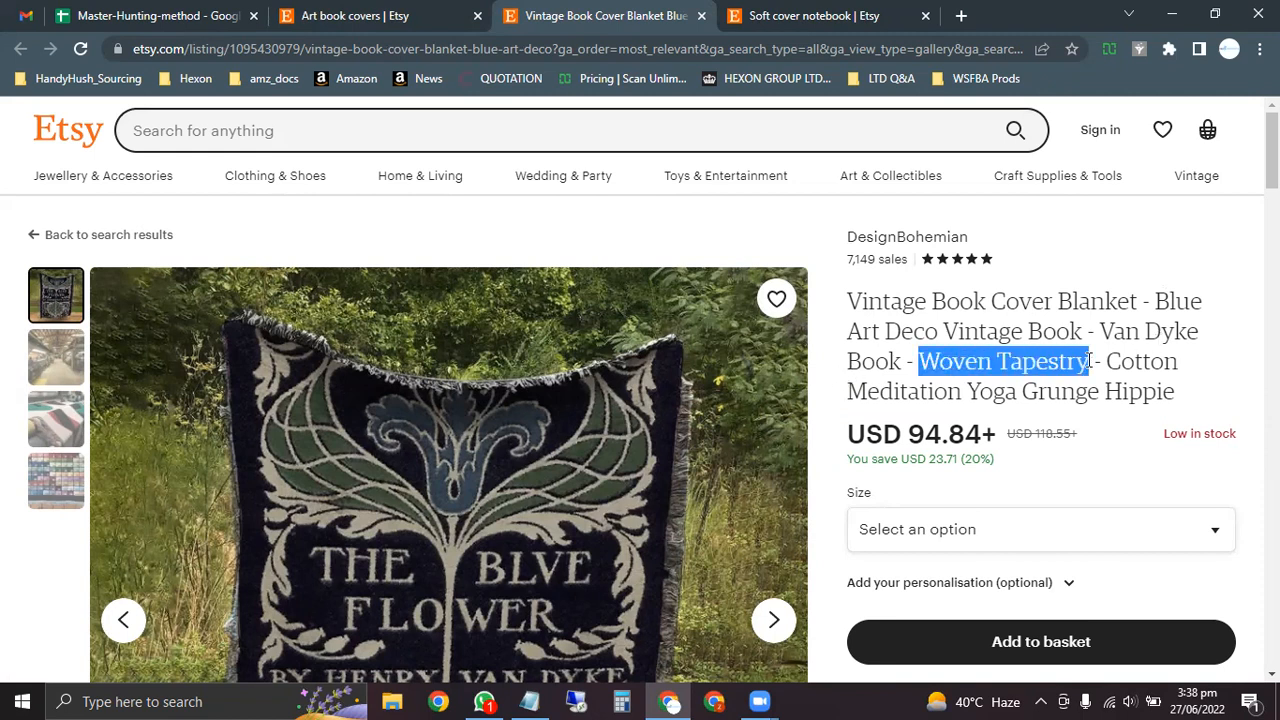
key("ctrl+c")
Step: Paste "Woven Tapestry" as the search term and run the suggested search "woven tapestry antique"
left_click(357, 129)
key("ctrl+v")
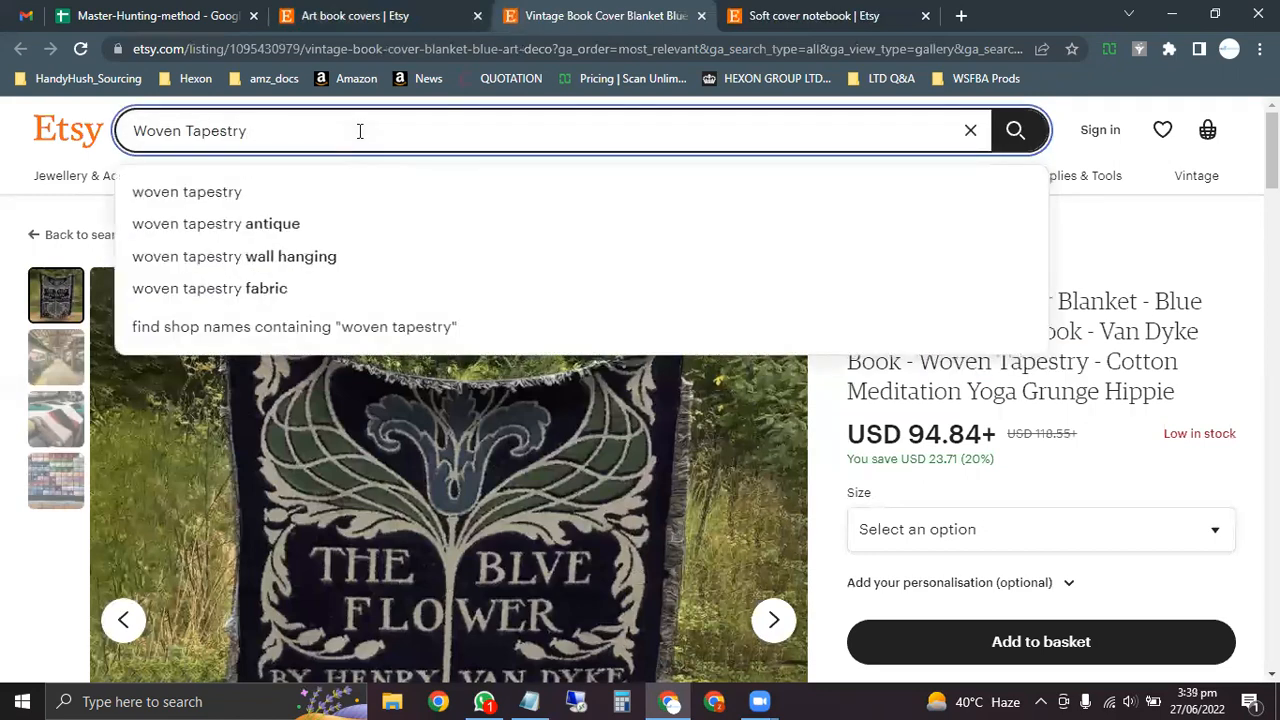
key("Down")
key("Down")
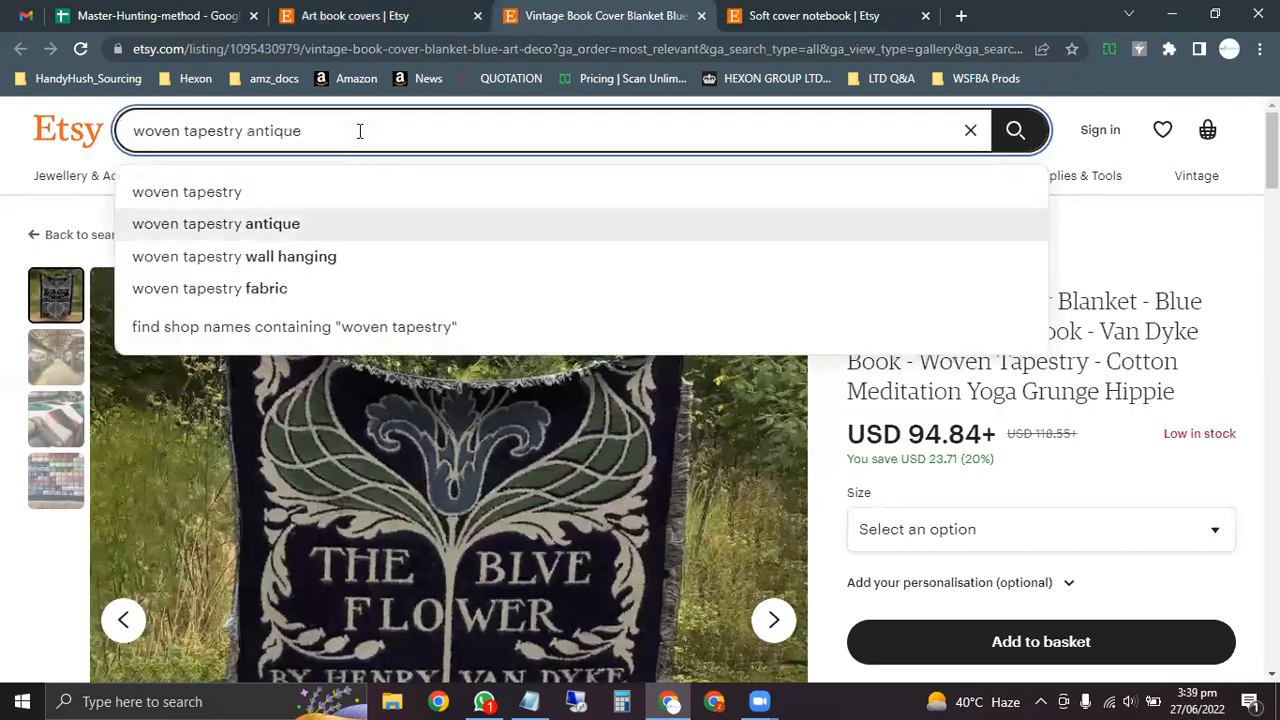
key("Return")
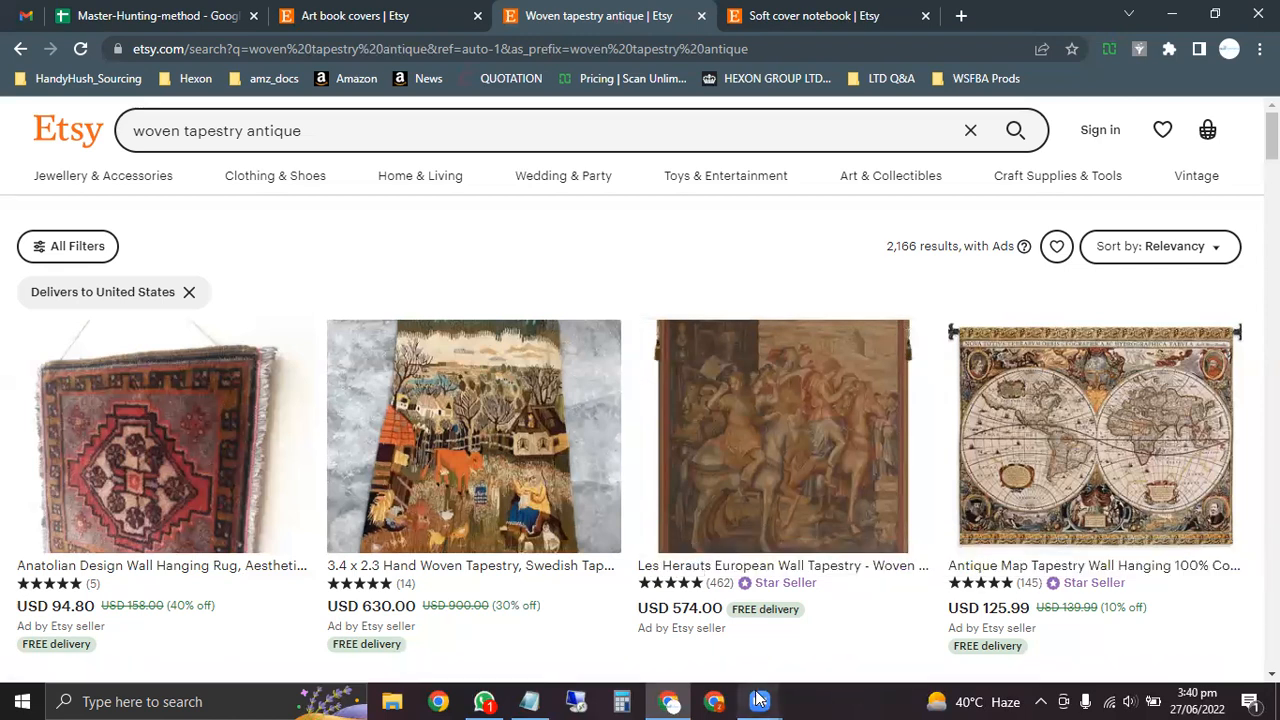
mouse_move(759, 700)
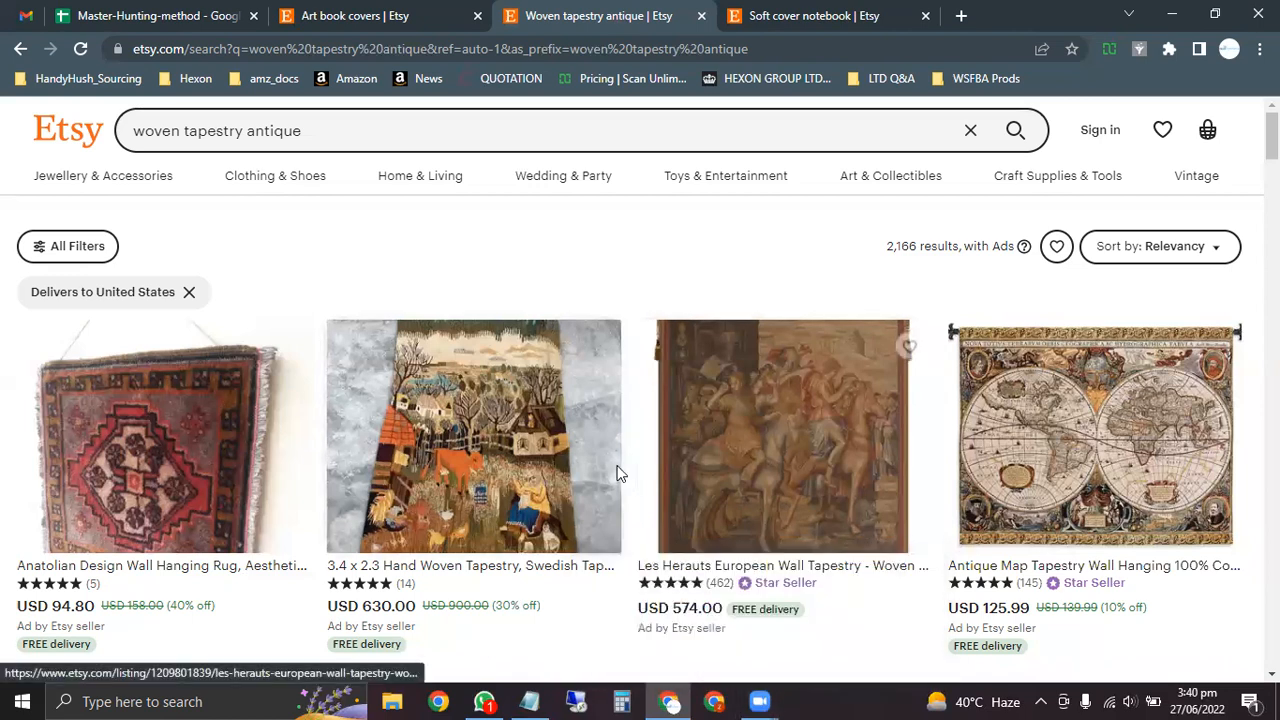